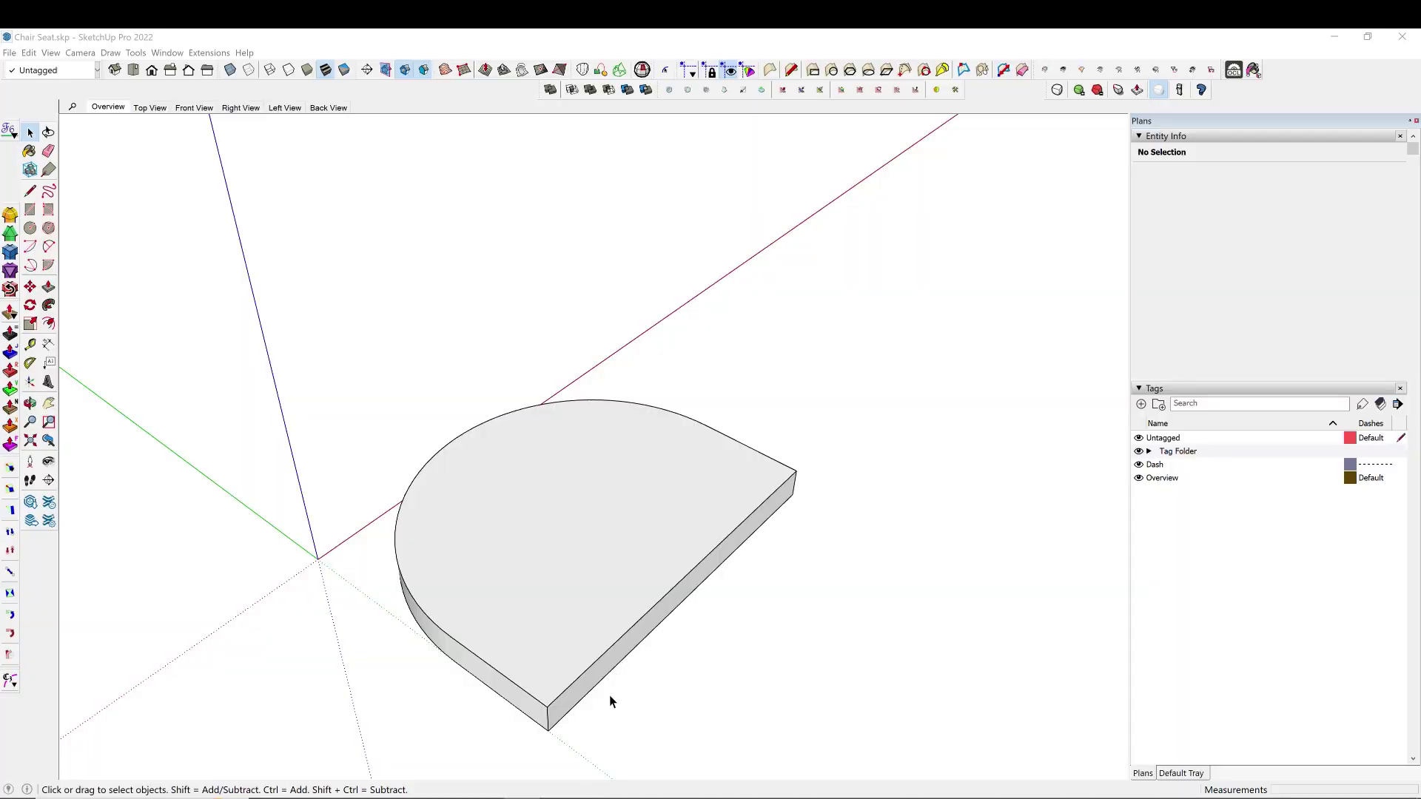
Inside the seat group, offset the curved top edge inward to create a parallel inset curve.
{"action": "middle_click_drag", "start_coordinate": [609, 695], "coordinate": [512, 707]}
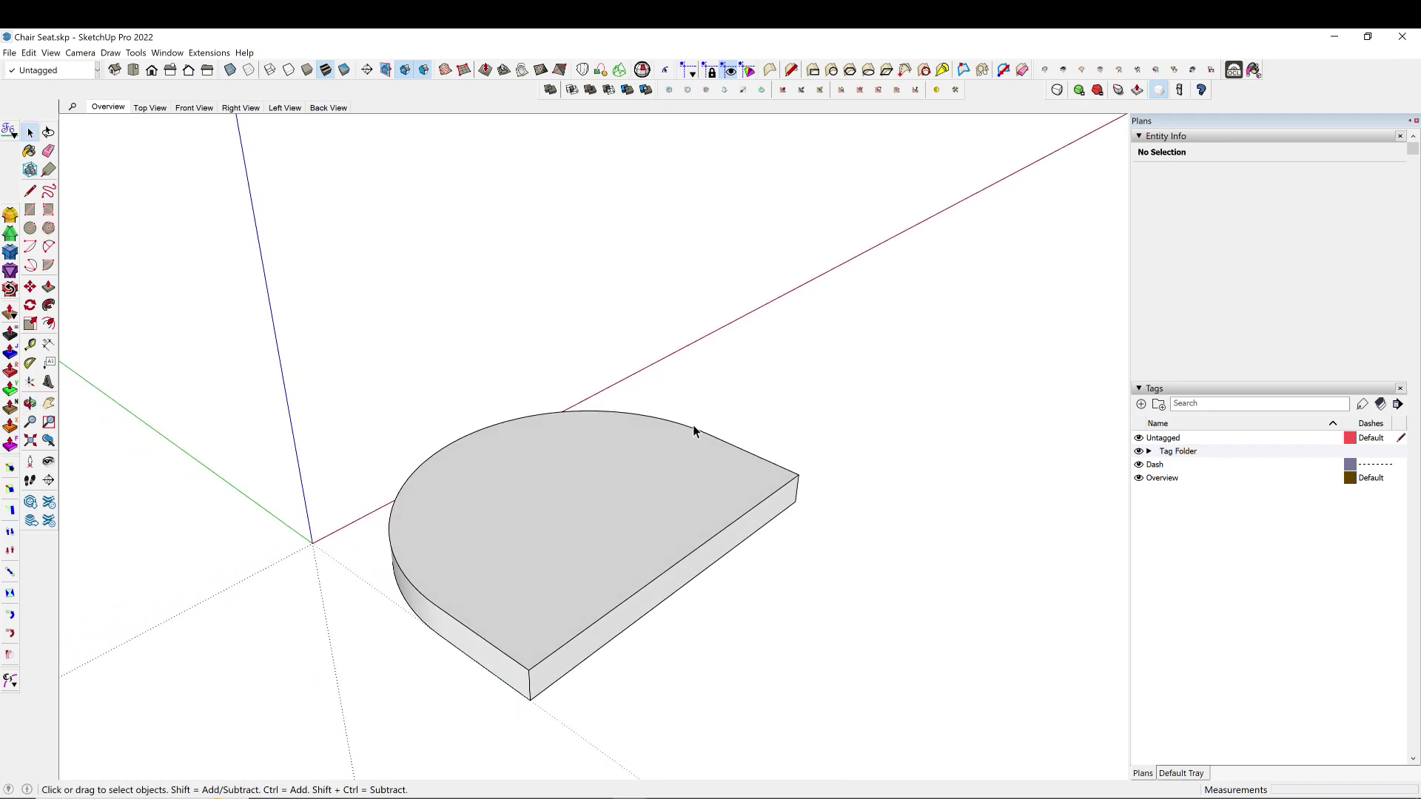
{"action": "middle_click_drag", "start_coordinate": [598, 669], "coordinate": [609, 552]}
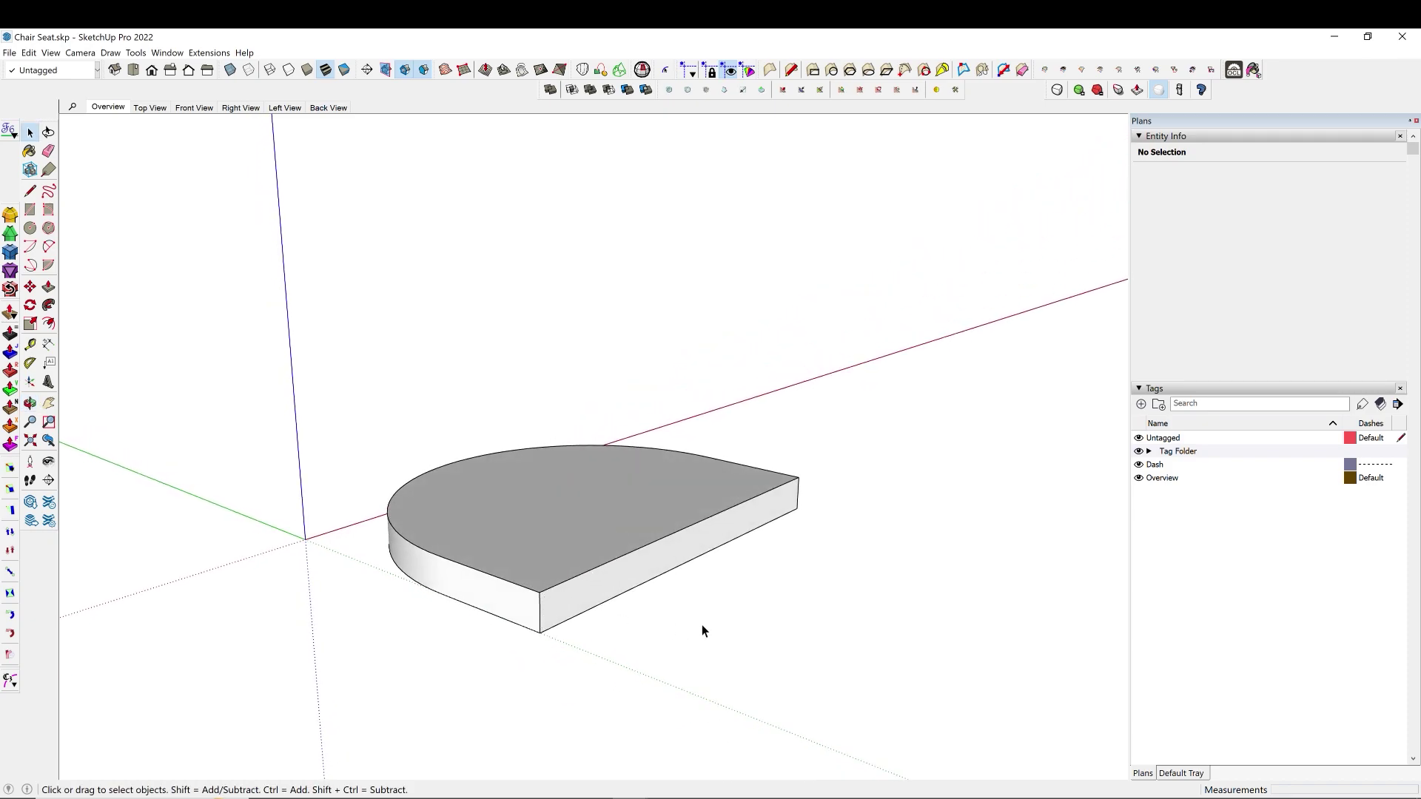
{"action": "middle_click_drag", "start_coordinate": [727, 650], "coordinate": [620, 620]}
{"action": "scroll", "coordinate": [607, 620], "scroll_direction": "up", "scroll_amount": 3}
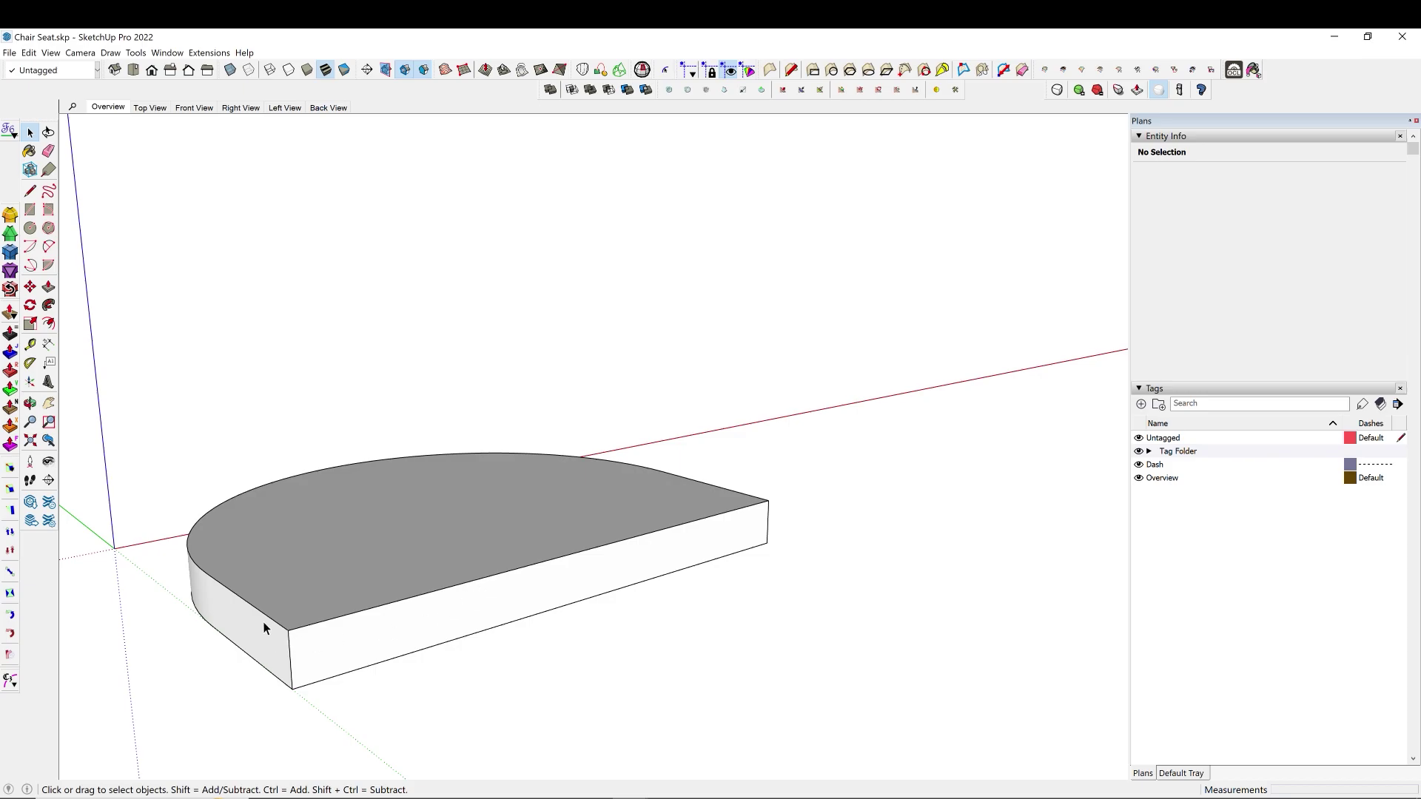
{"action": "double_click", "coordinate": [345, 605]}
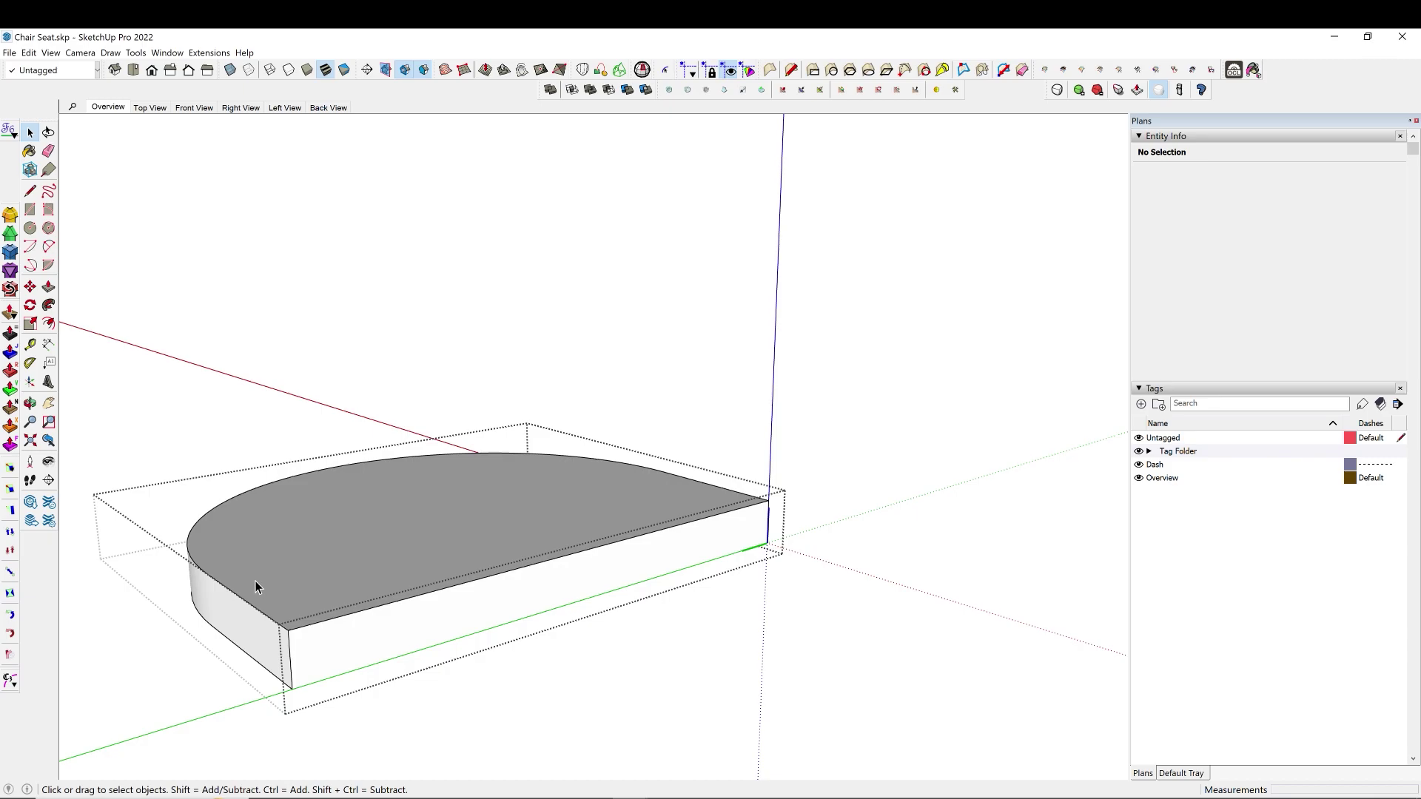
{"action": "key", "text": "f"}
{"action": "left_click", "coordinate": [244, 599]}
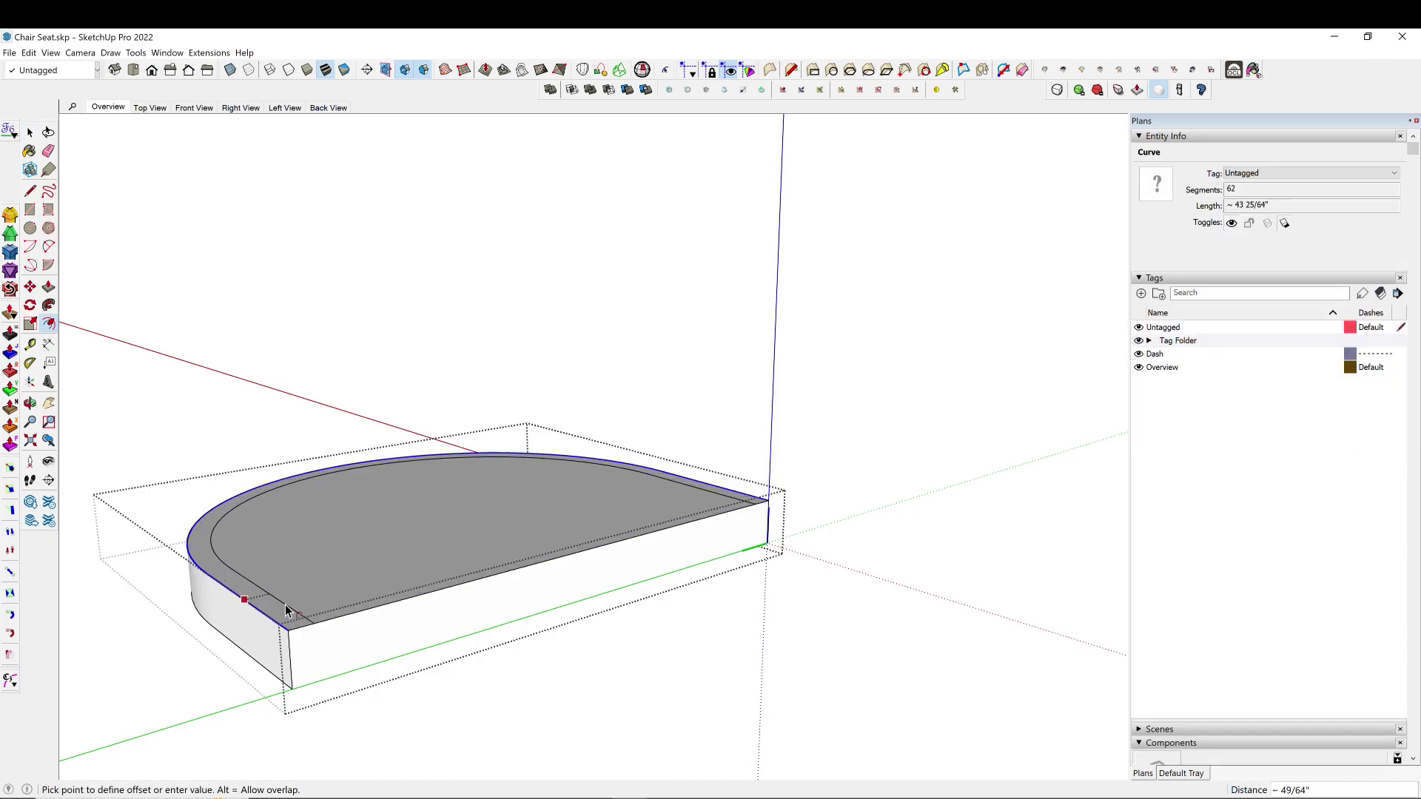
{"action": "left_click", "coordinate": [354, 617]}
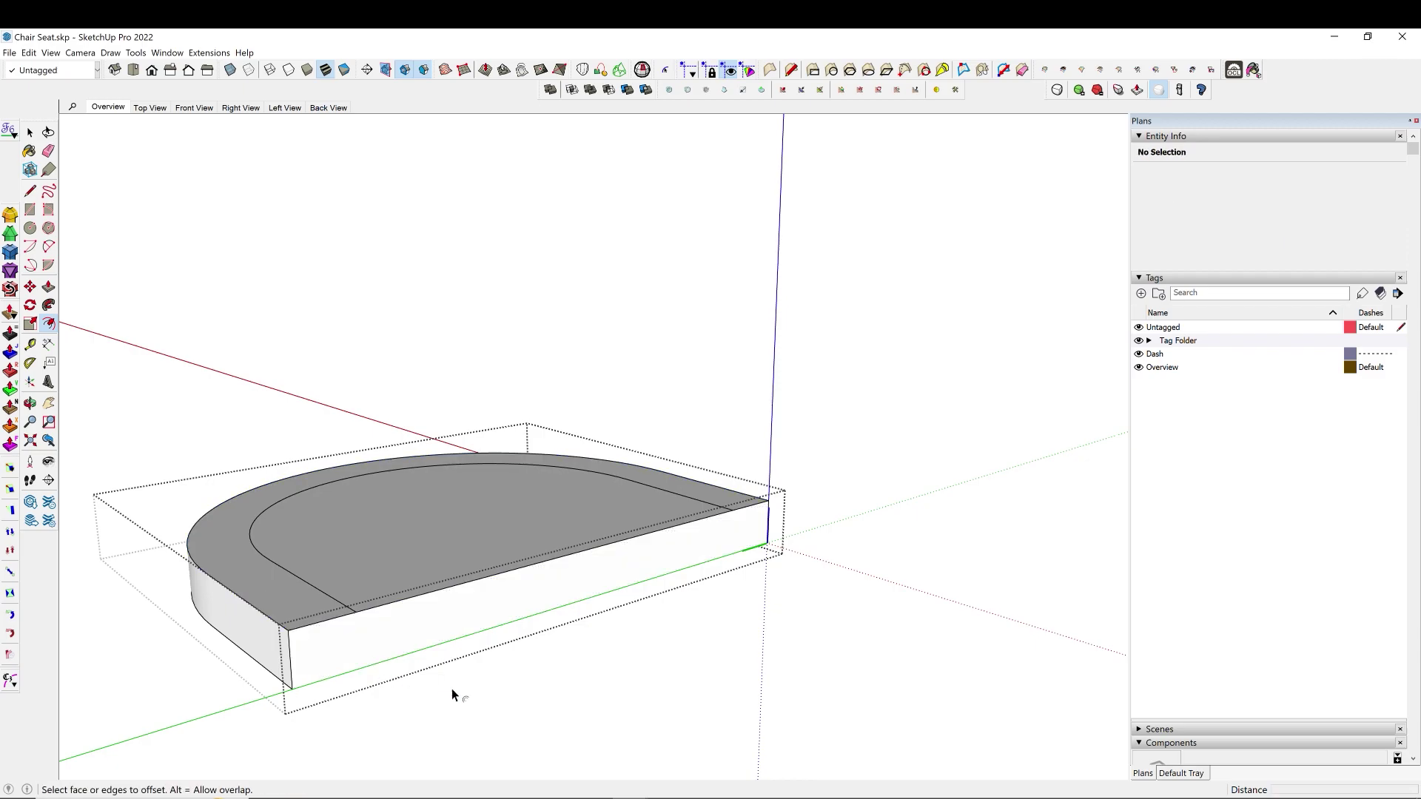
{"action": "middle_click_drag", "start_coordinate": [452, 688], "coordinate": [687, 530]}
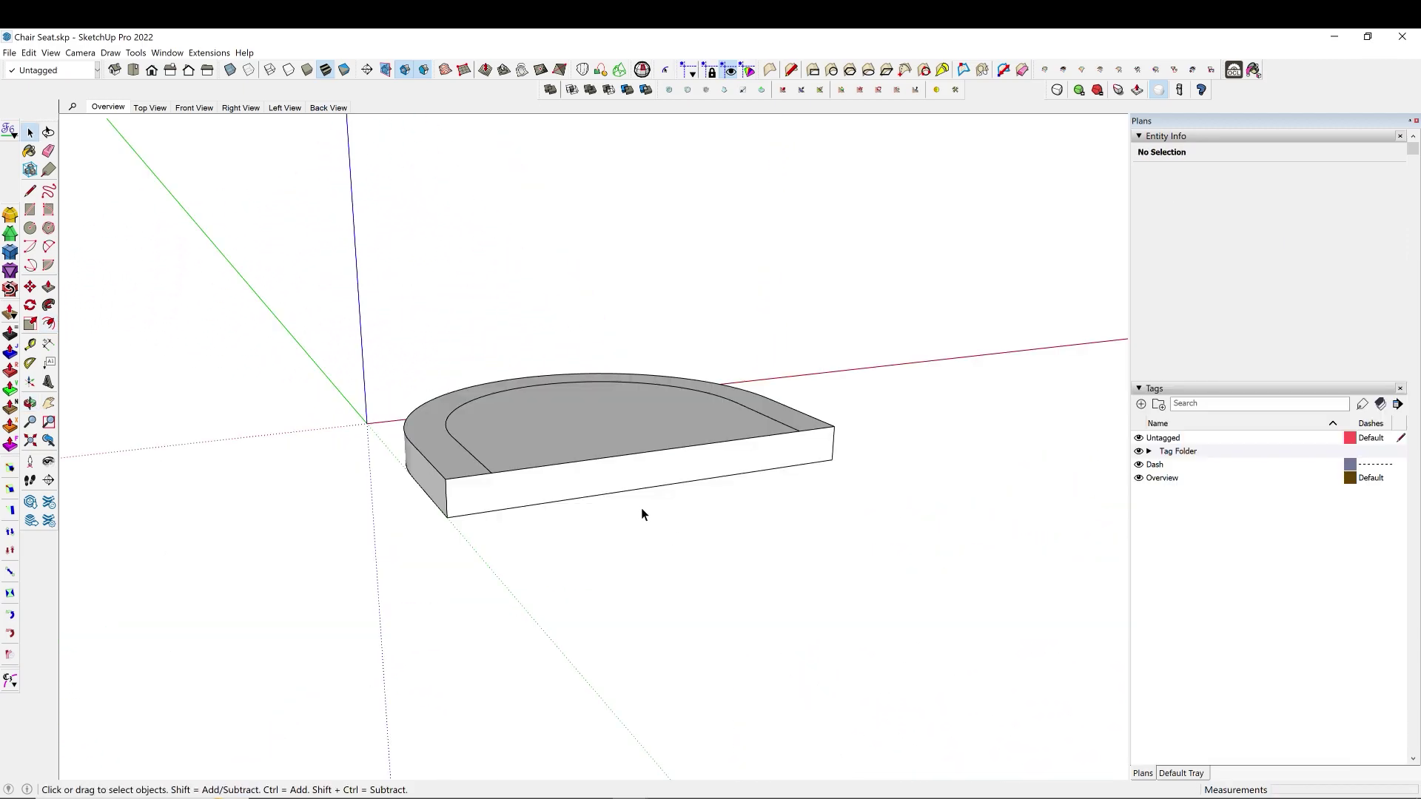
Draw a vertical line from the front top edge's midpoint down to the bottom edge.
{"action": "key", "text": "l"}
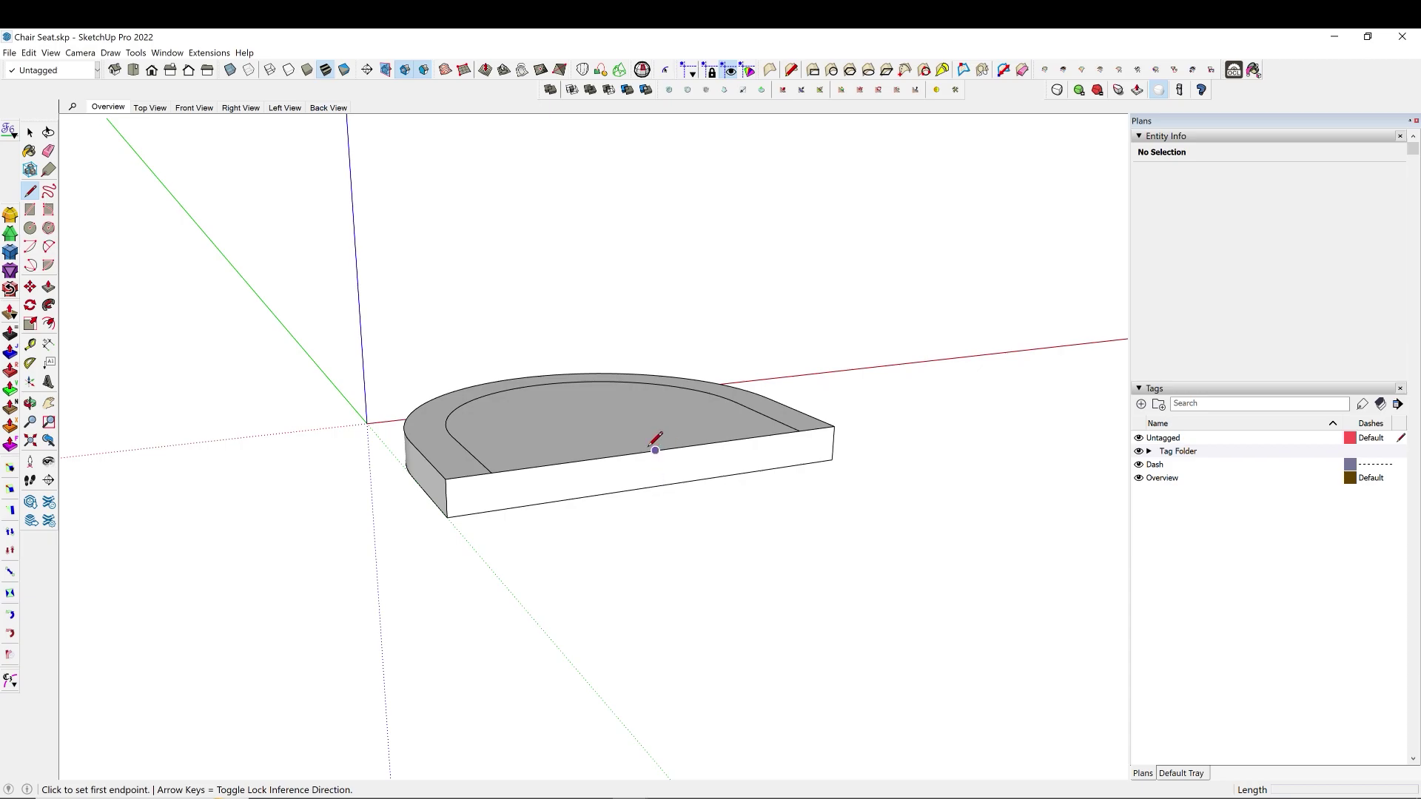
{"action": "left_click", "coordinate": [656, 449]}
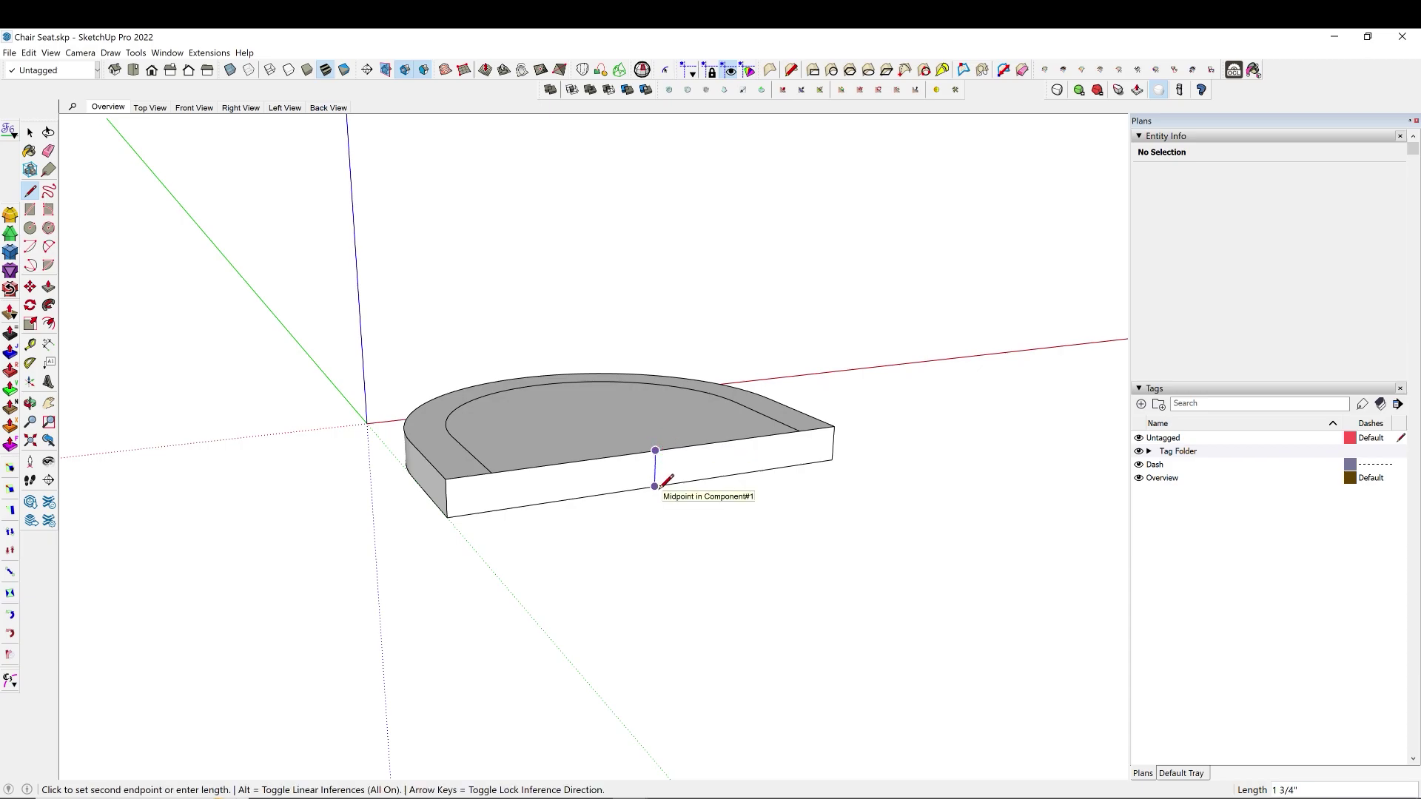
{"action": "left_click", "coordinate": [658, 487]}
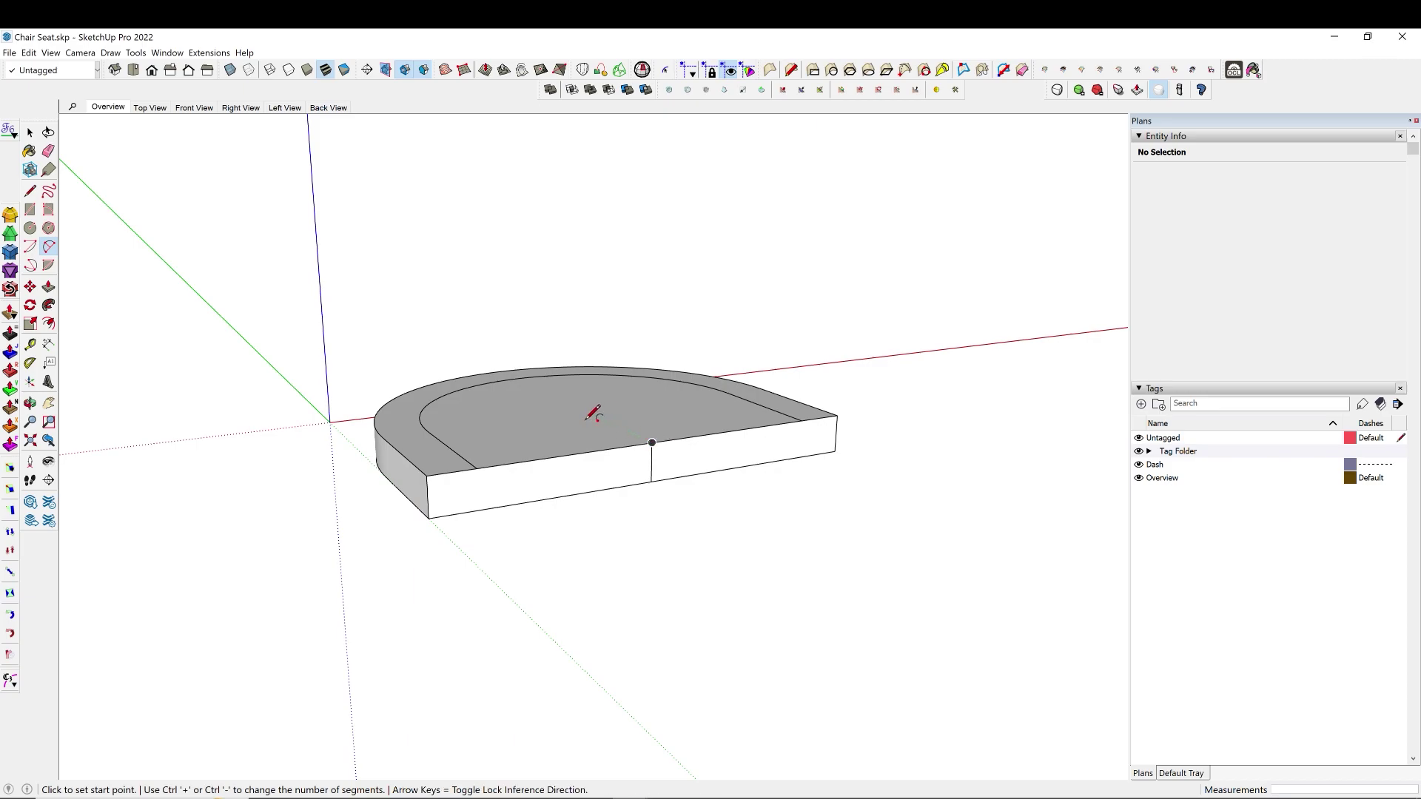
Draw an arc from the centre line's top to the top face's right corner.
{"action": "left_click", "coordinate": [652, 442]}
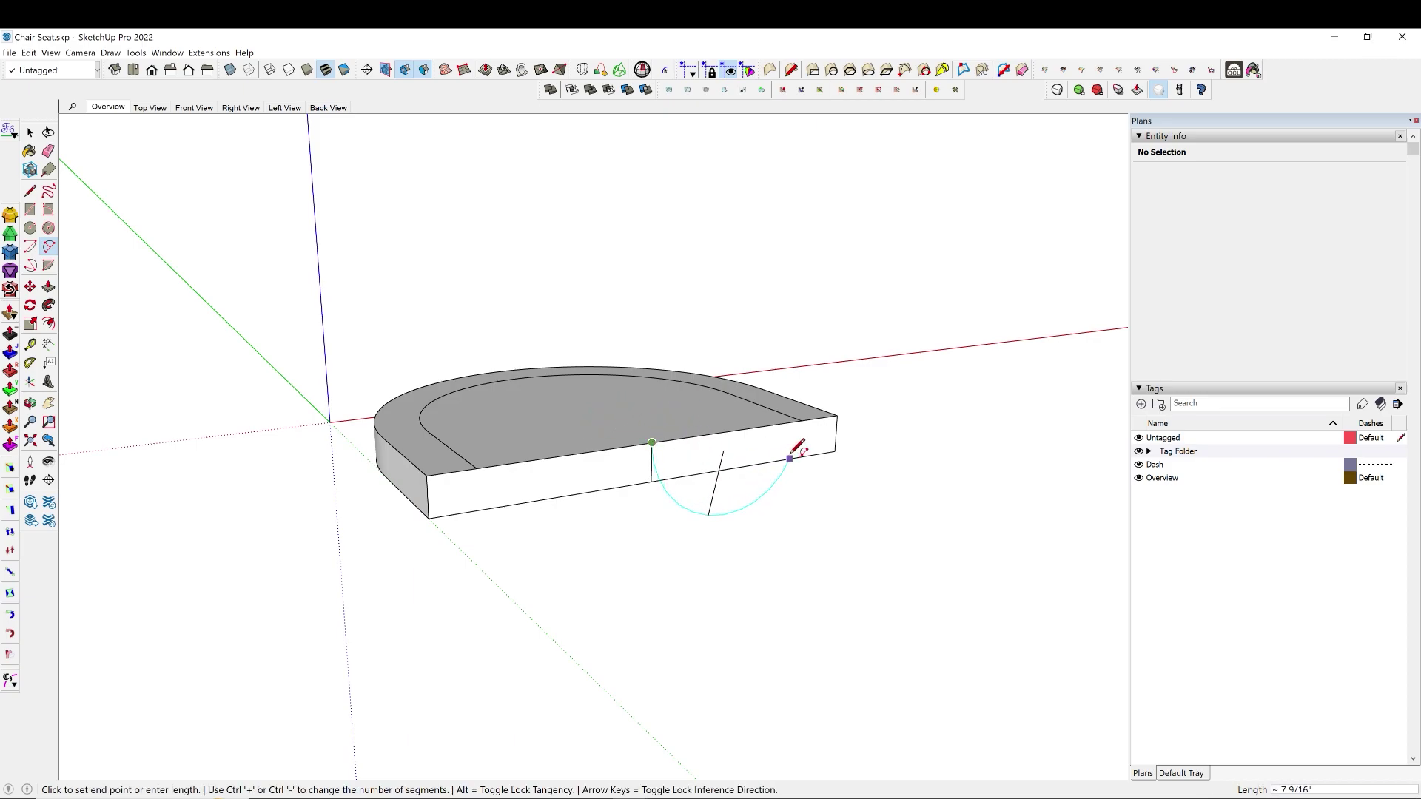
{"action": "middle_click_drag", "start_coordinate": [831, 444], "coordinate": [798, 433]}
{"action": "left_click", "coordinate": [798, 430]}
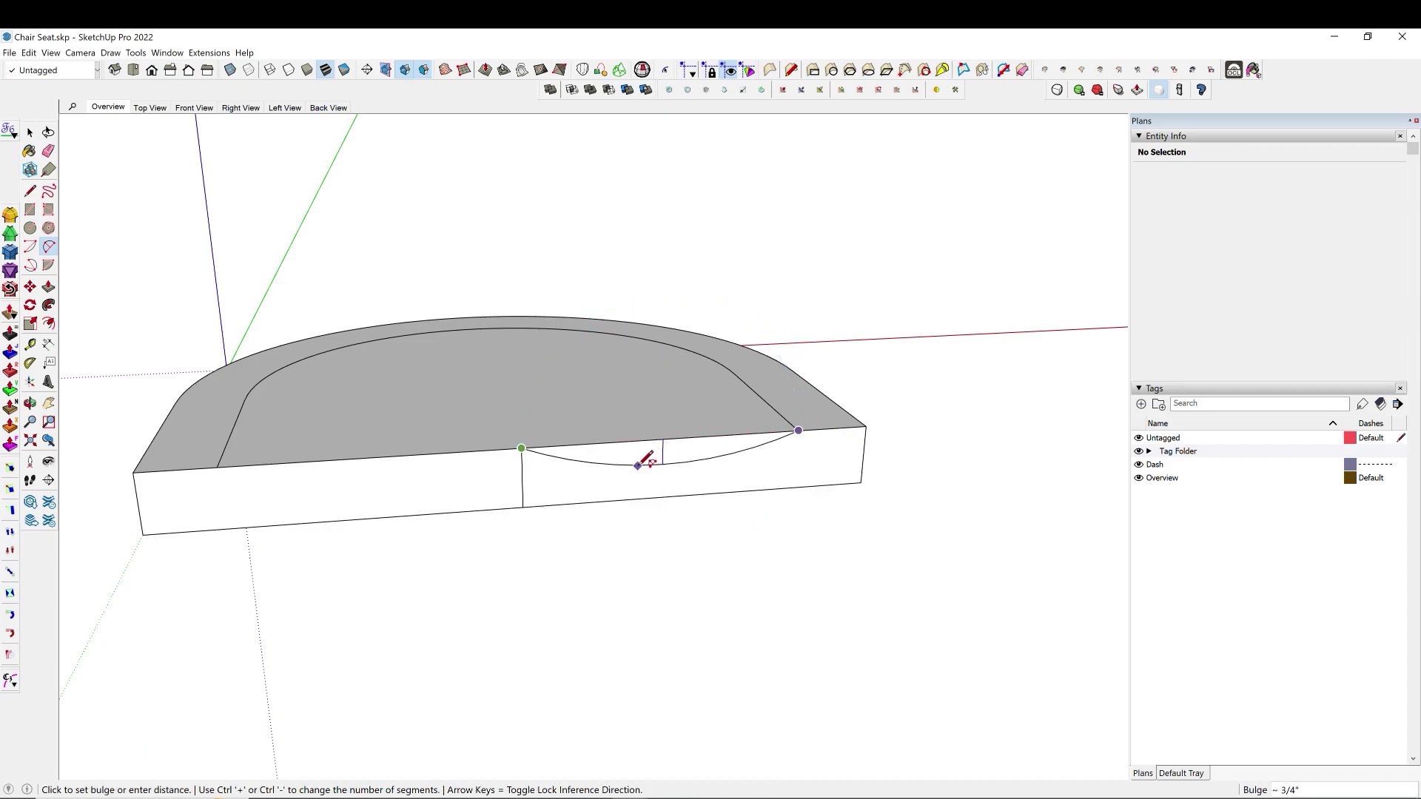
{"action": "middle_click_drag", "start_coordinate": [644, 454], "coordinate": [720, 409]}
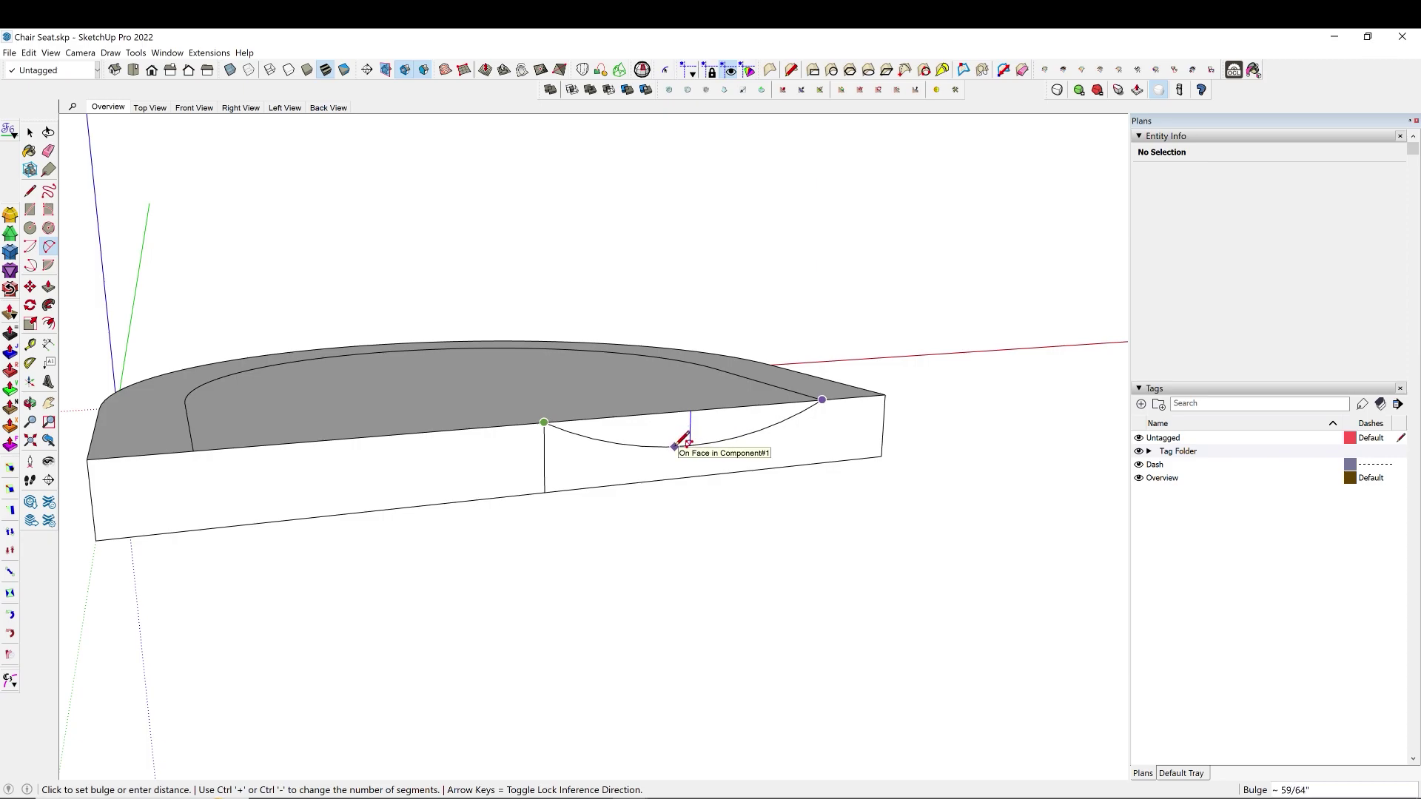
{"action": "left_click", "coordinate": [675, 444]}
Draw a shallower second arc to the right corner and delete the deeper first arc.
{"action": "left_click", "coordinate": [544, 423]}
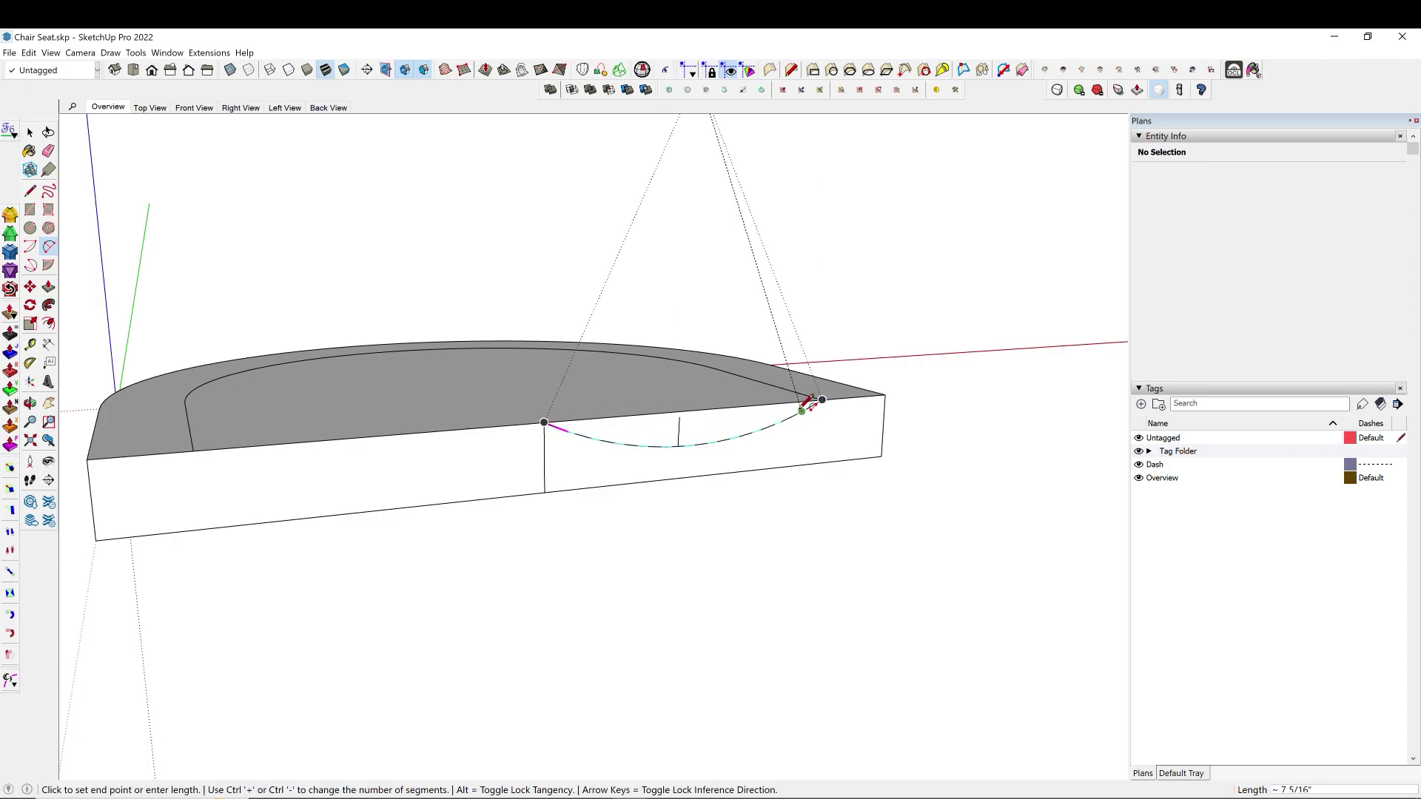
{"action": "left_click", "coordinate": [822, 399]}
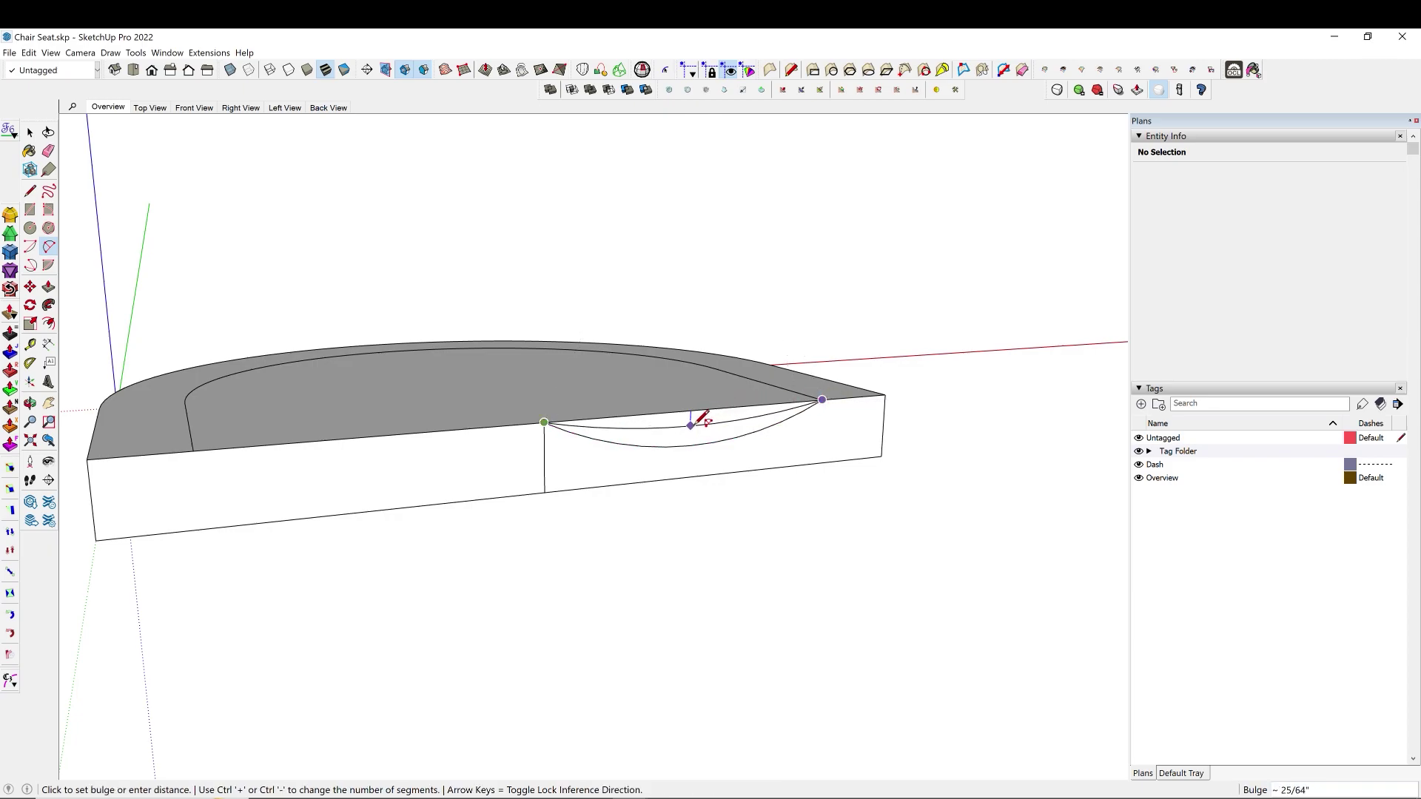
{"action": "left_click", "coordinate": [693, 426]}
{"action": "scroll", "coordinate": [740, 451], "scroll_direction": "up", "scroll_amount": 2}
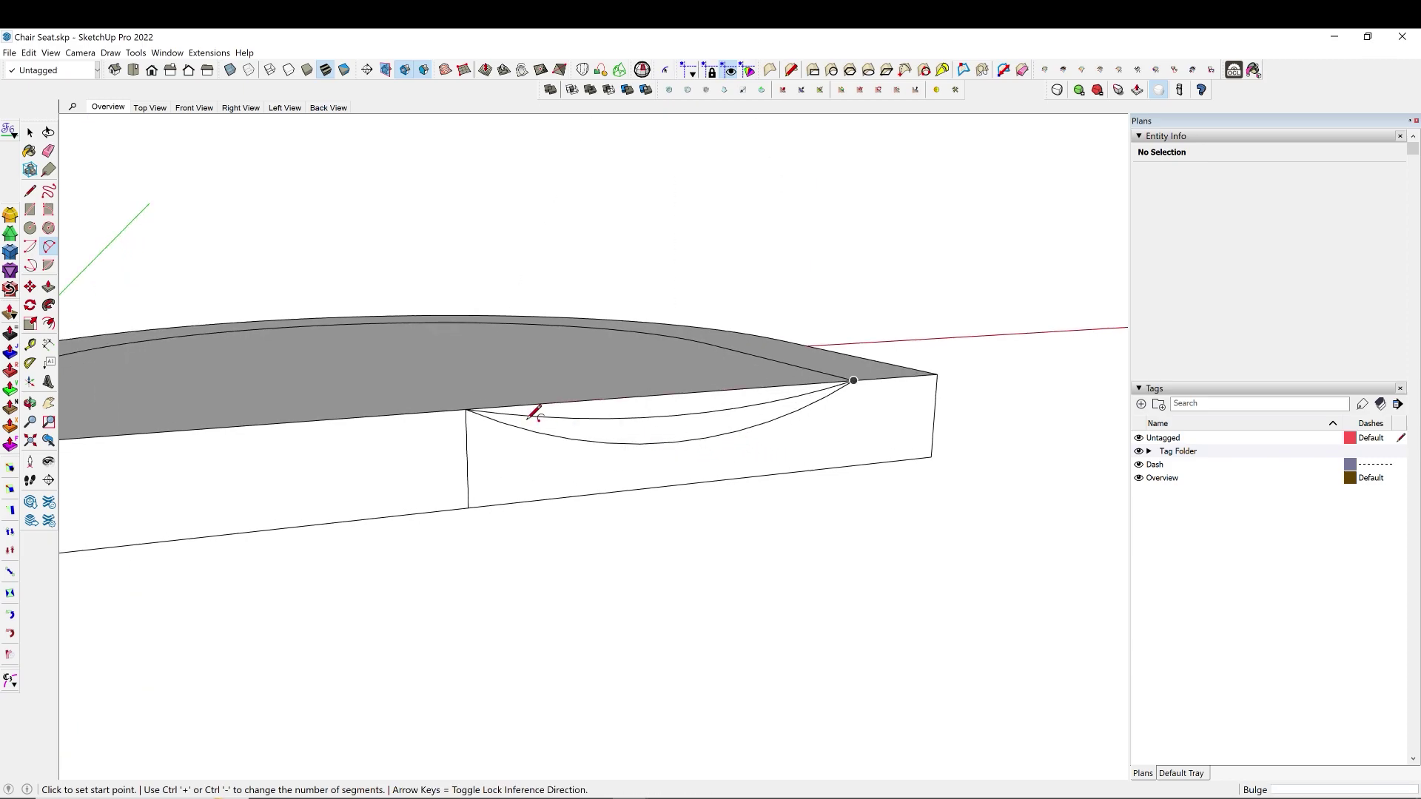
{"action": "scroll", "coordinate": [600, 459], "scroll_direction": "up", "scroll_amount": 3}
{"action": "key", "text": "space"}
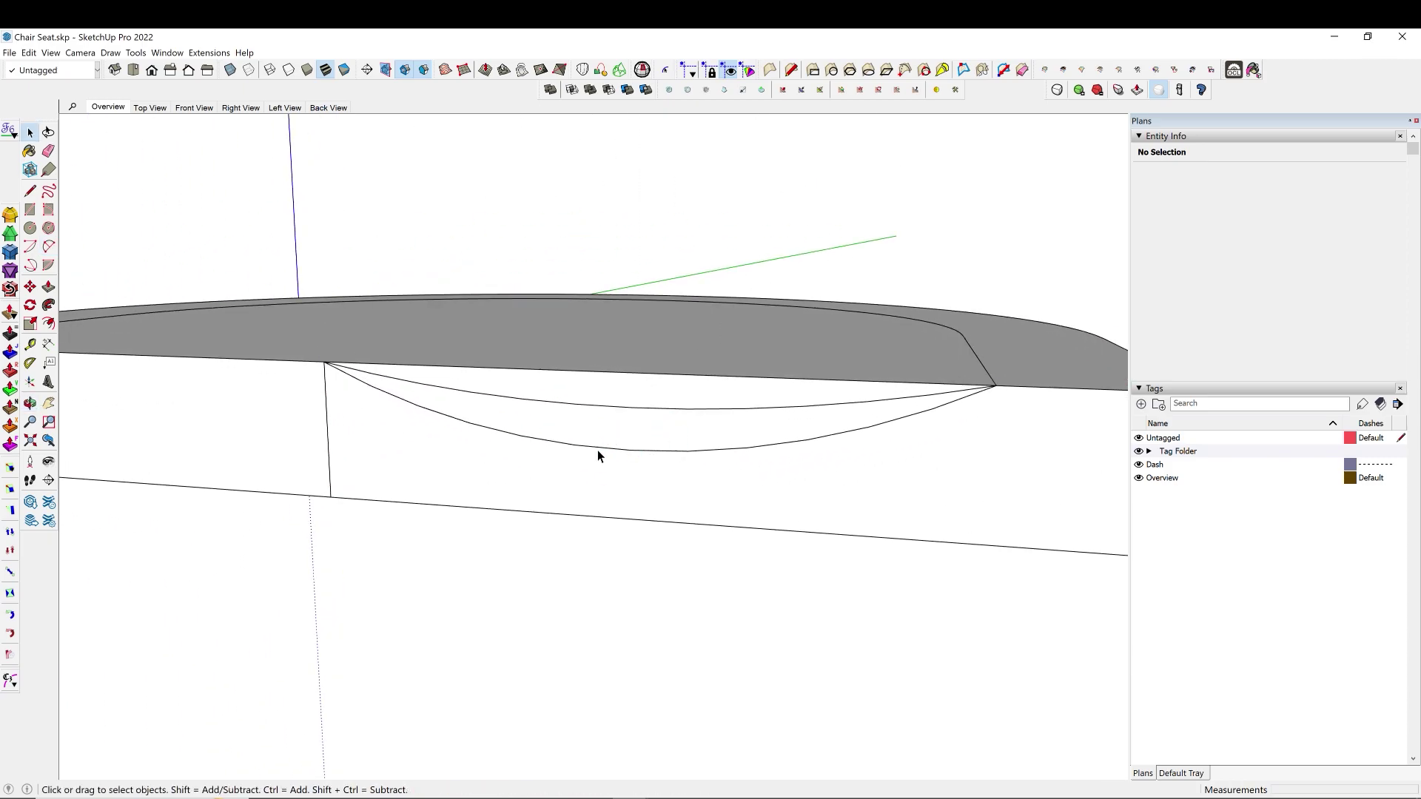
{"action": "left_click", "coordinate": [605, 450]}
{"action": "key", "text": "Delete"}
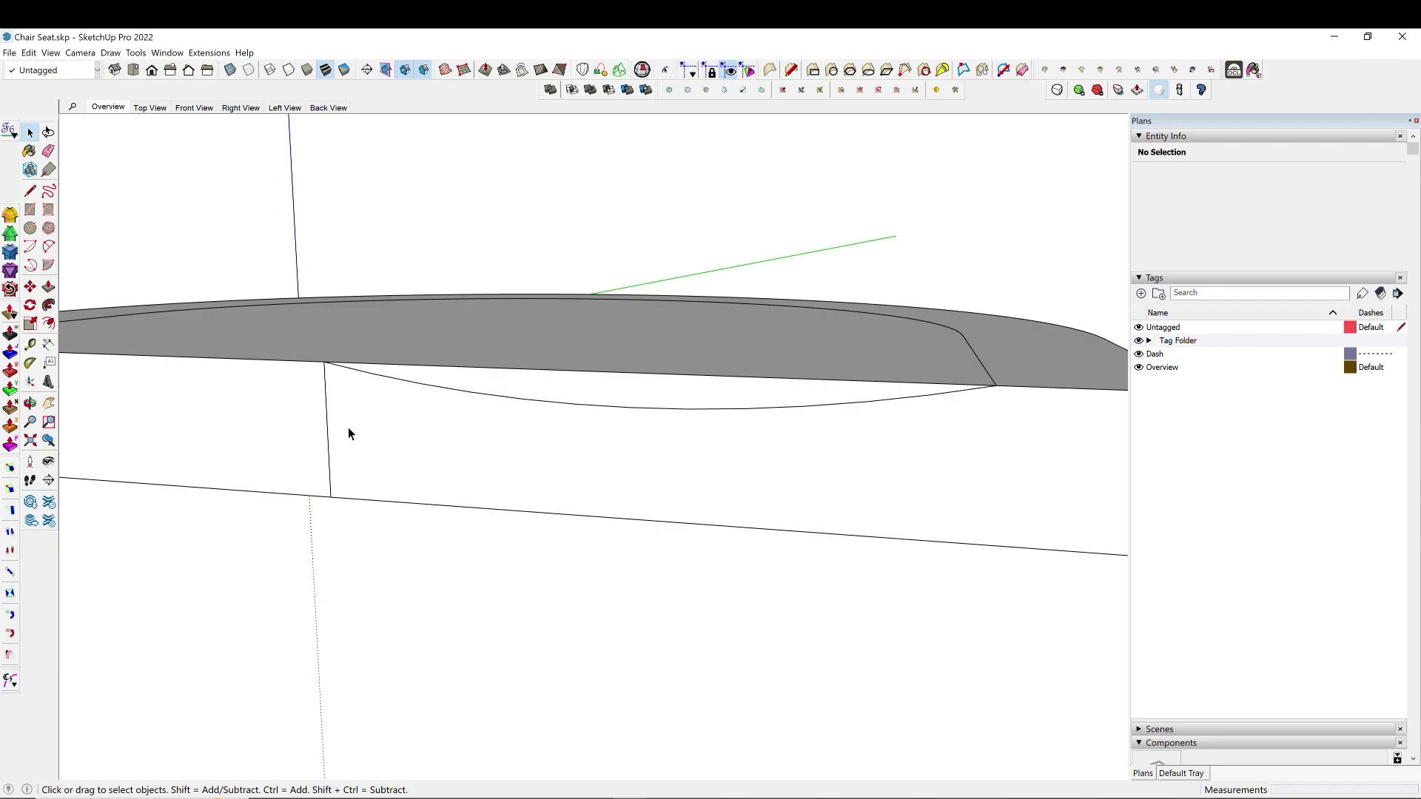
Rotate-copy the shallow arc about the centre line's top to mirror it onto the left half.
{"action": "middle_click_drag", "start_coordinate": [348, 433], "coordinate": [589, 398]}
{"action": "left_click", "coordinate": [596, 406]}
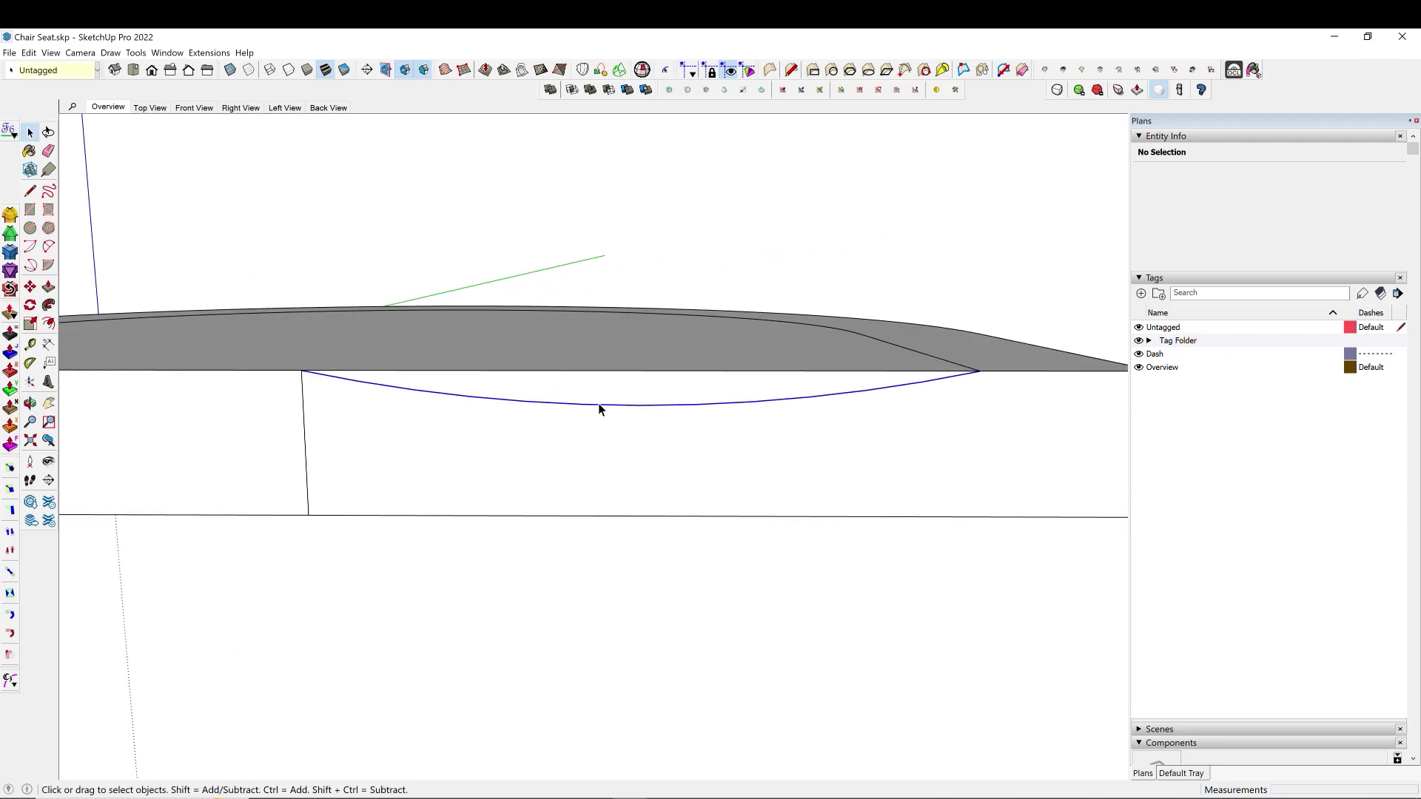
{"action": "scroll", "coordinate": [681, 418], "scroll_direction": "down", "scroll_amount": 3}
{"action": "key", "text": "q"}
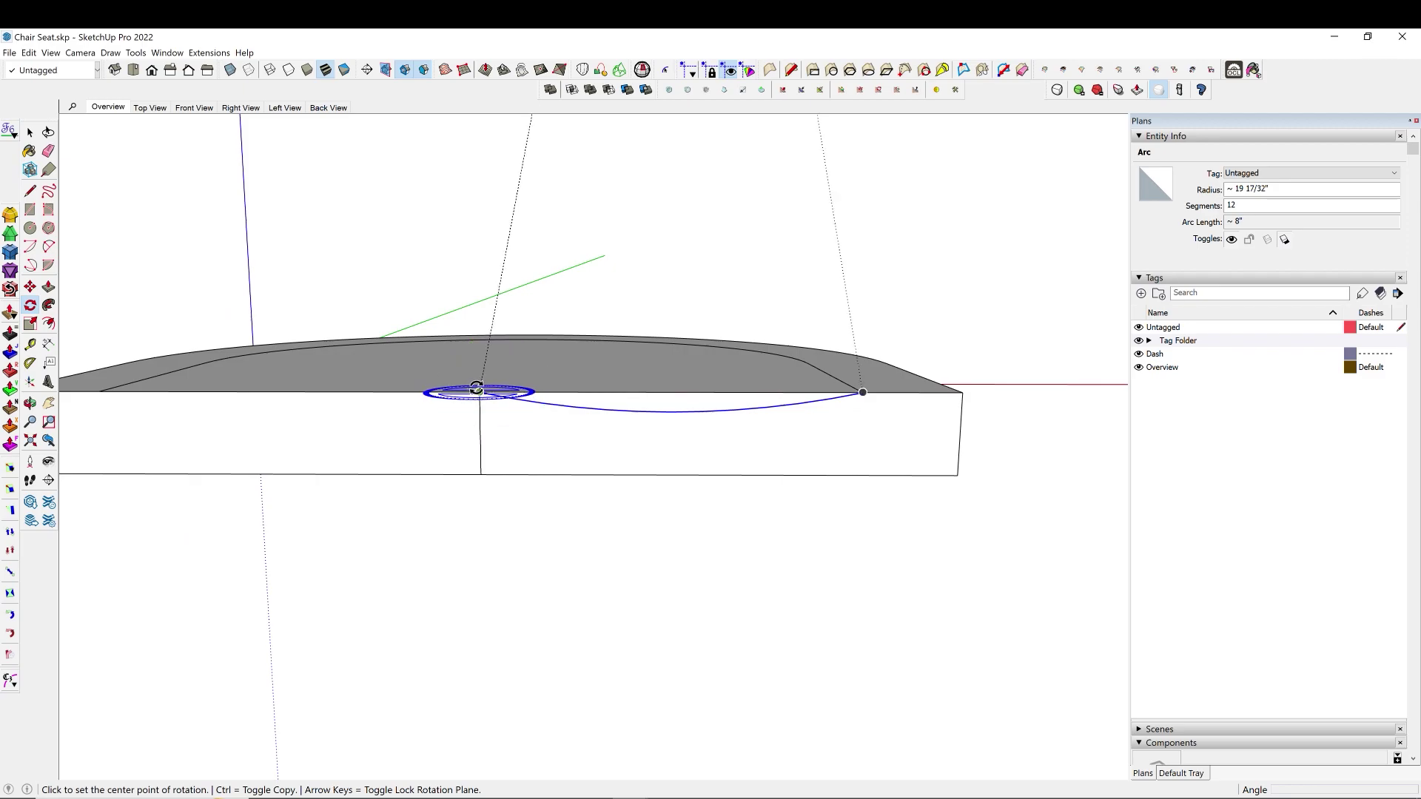
{"action": "left_click", "coordinate": [479, 391]}
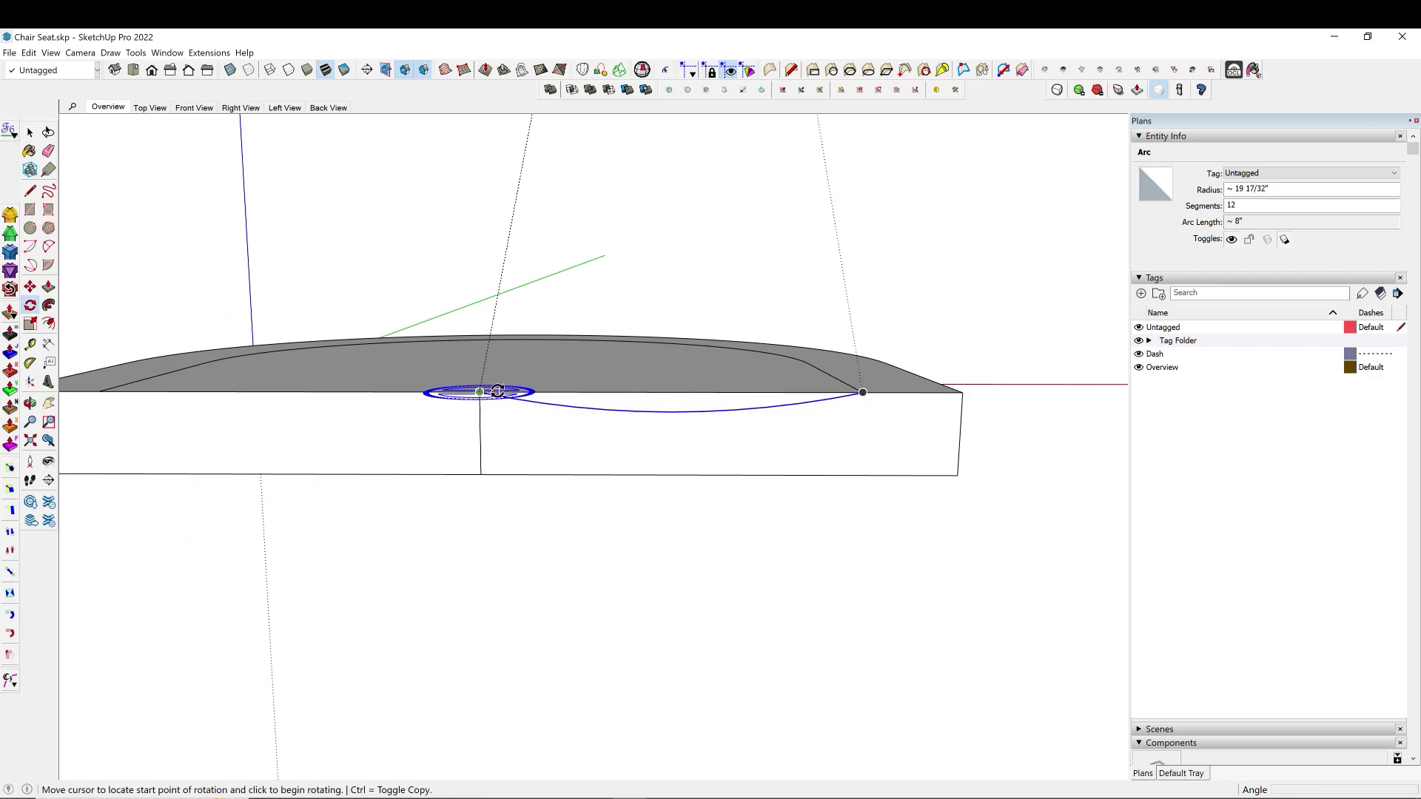
{"action": "left_click", "coordinate": [655, 391]}
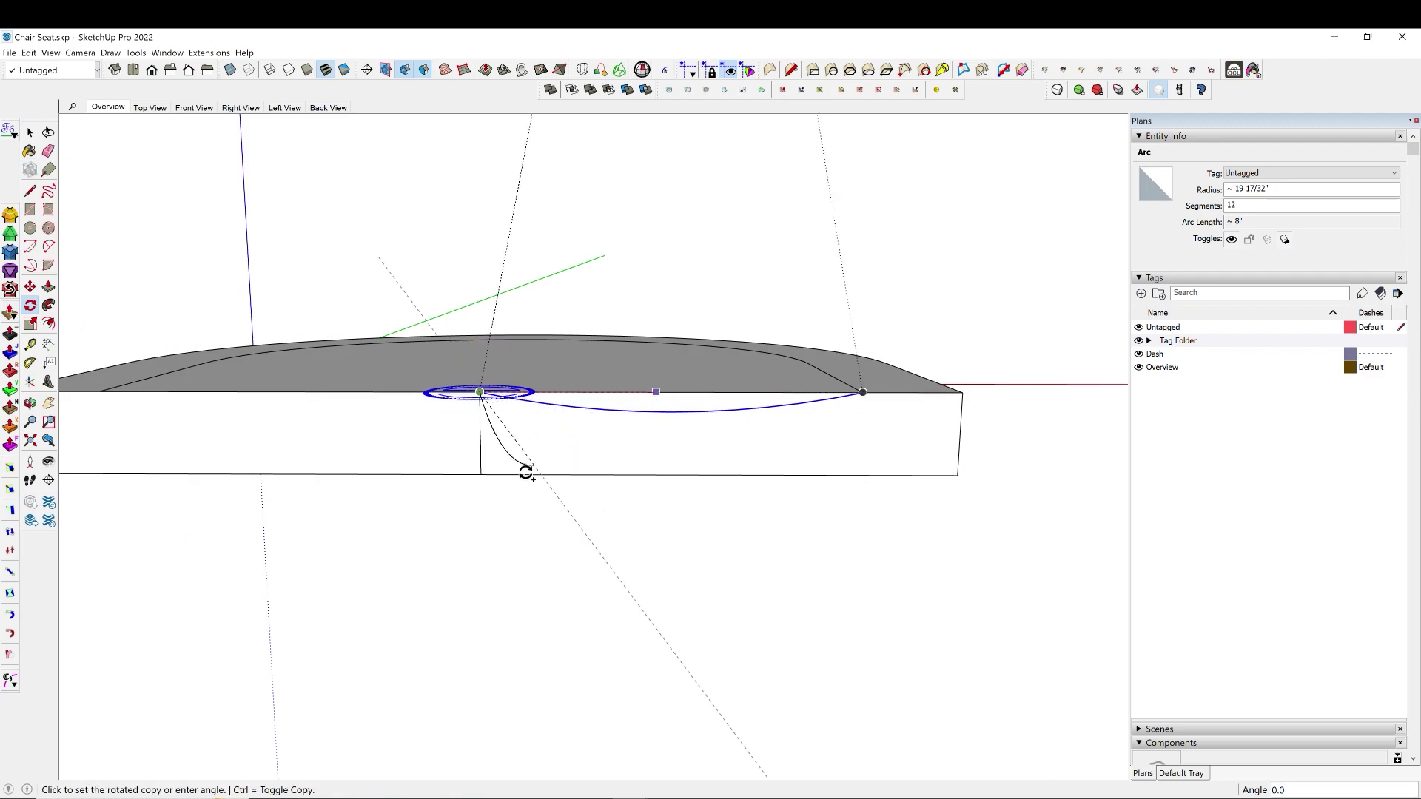
{"action": "left_click", "coordinate": [199, 392]}
{"action": "middle_click_drag", "start_coordinate": [521, 460], "coordinate": [800, 459]}
{"action": "key", "text": "space"}
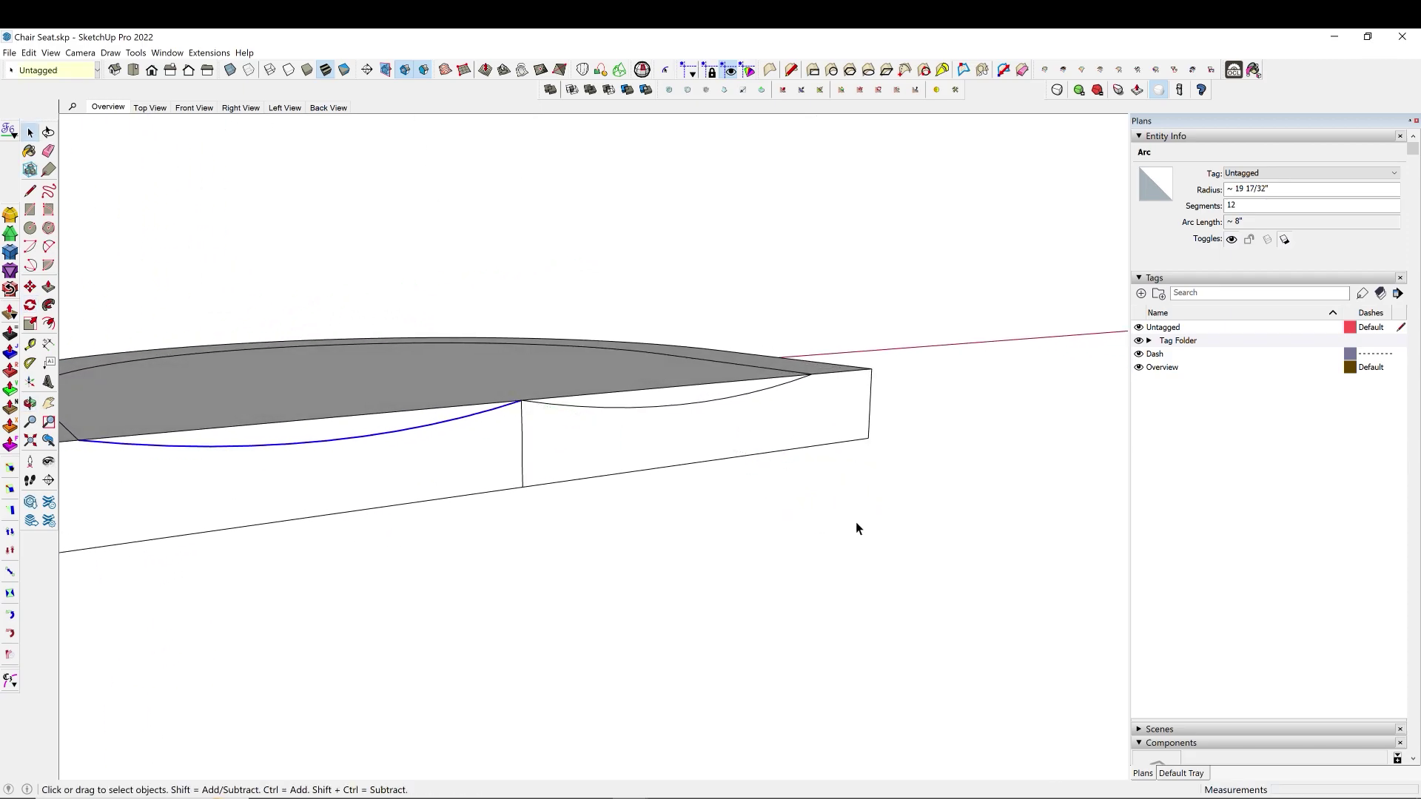
{"action": "left_click", "coordinate": [856, 520]}
{"action": "scroll", "coordinate": [851, 521], "scroll_direction": "down", "scroll_amount": 2}
{"action": "left_click", "coordinate": [833, 532]}
Draw a small two-point arc bridging the left and right profile curves.
{"action": "middle_click_drag", "start_coordinate": [833, 532], "coordinate": [500, 372]}
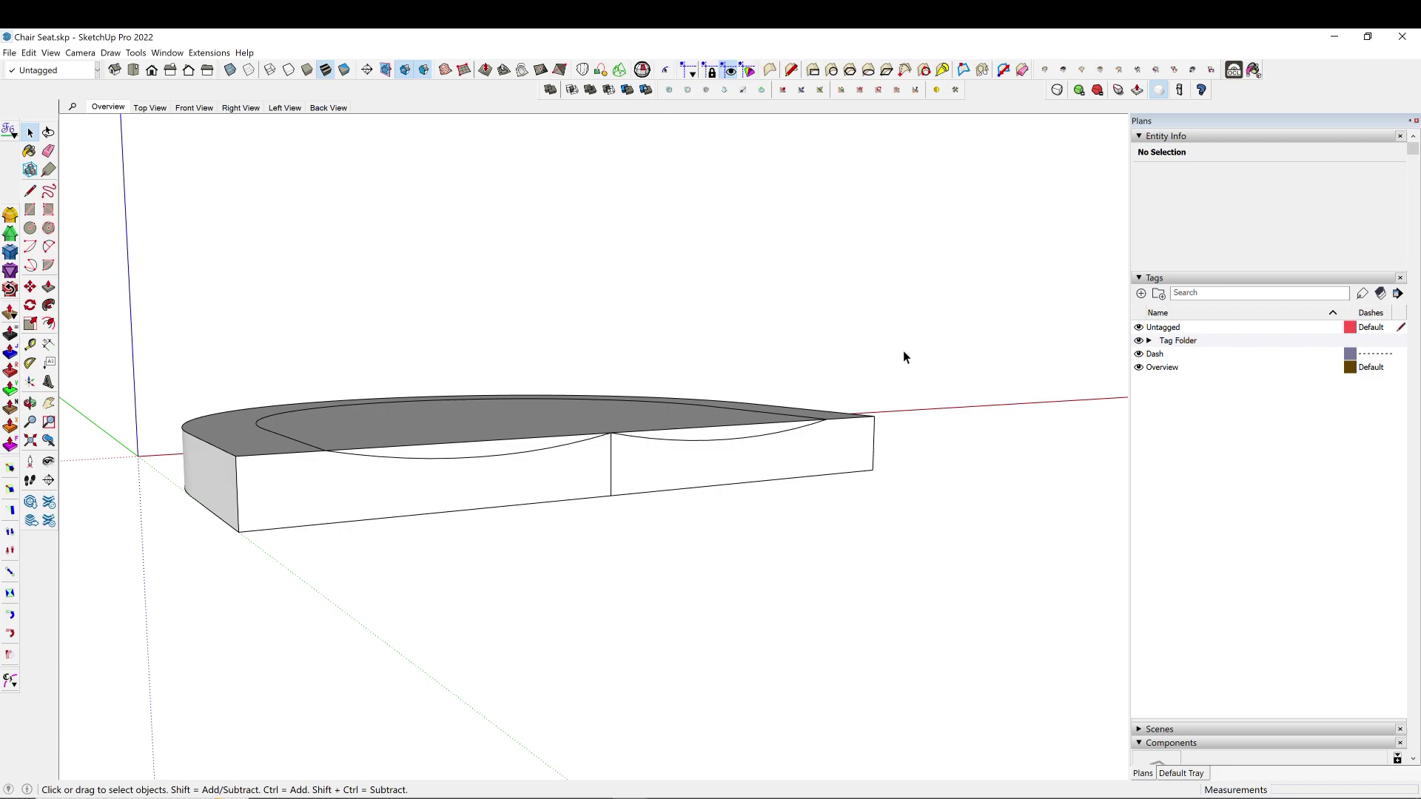
{"action": "scroll", "coordinate": [617, 441], "scroll_direction": "up", "scroll_amount": 5}
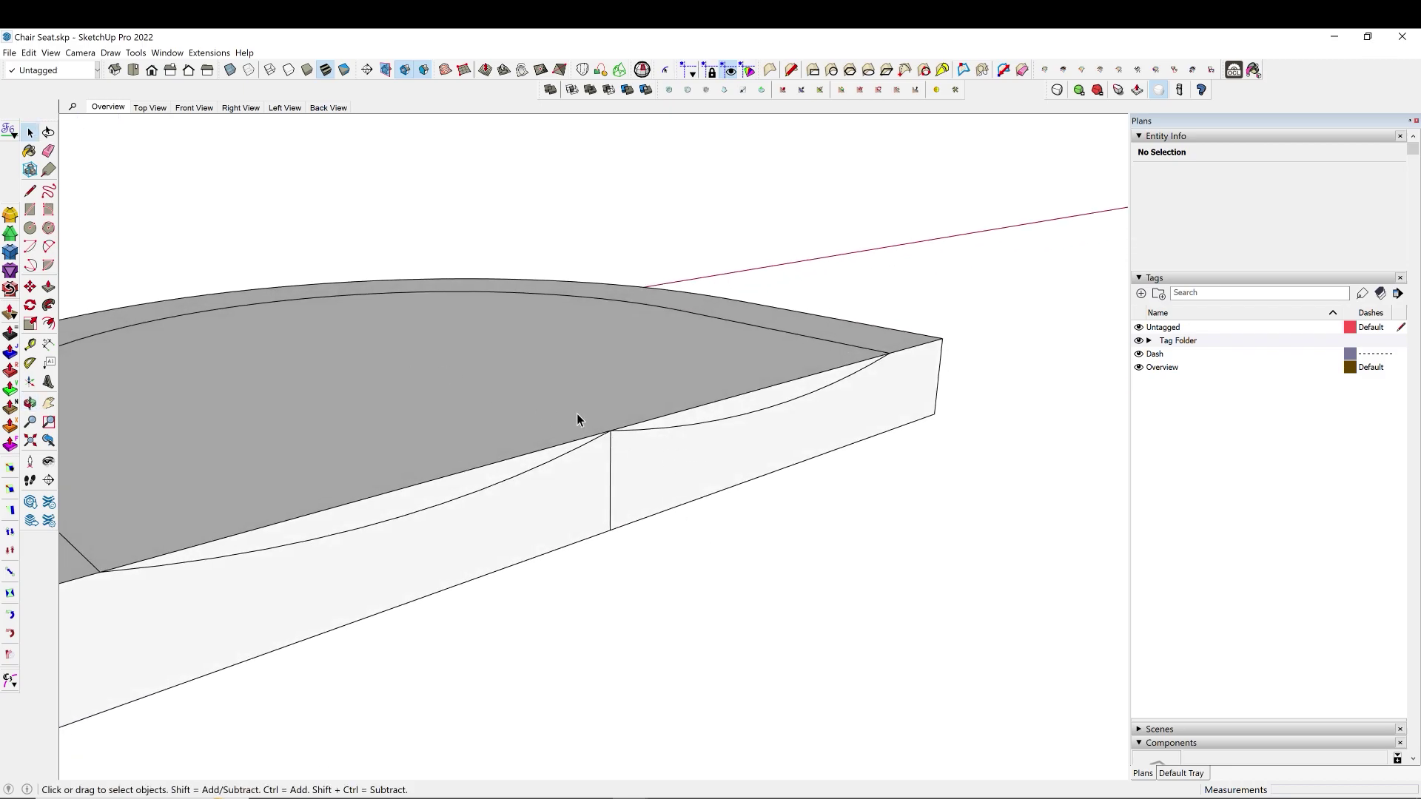
{"action": "mouse_move", "coordinate": [553, 414]}
{"action": "middle_mouse_down"}
{"action": "mouse_move", "coordinate": [527, 422]}
{"action": "mouse_move", "coordinate": [518, 396]}
{"action": "middle_mouse_up"}
{"action": "scroll", "coordinate": [580, 436], "scroll_direction": "up", "scroll_amount": 2}
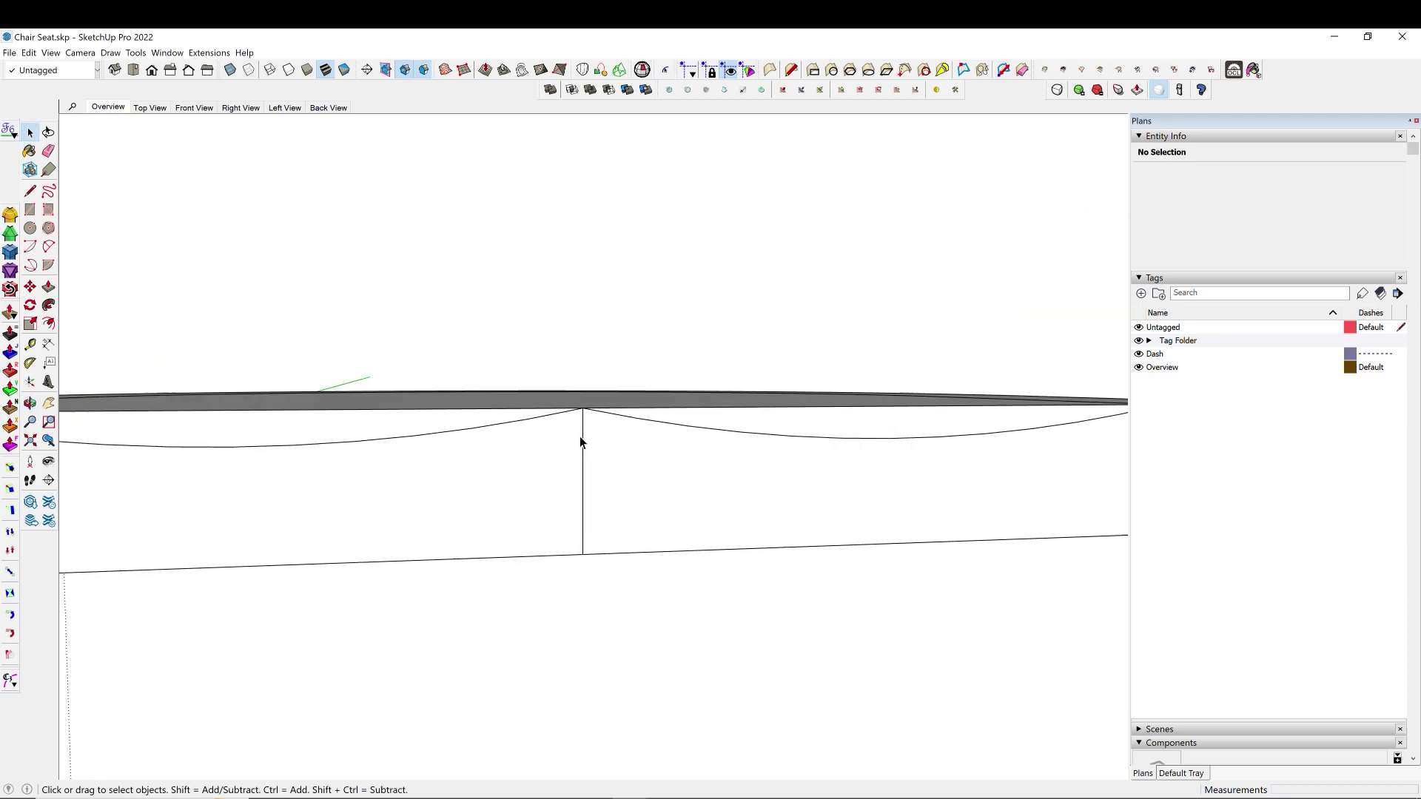
{"action": "key", "text": "a"}
{"action": "scroll", "coordinate": [576, 427], "scroll_direction": "up", "scroll_amount": 2}
{"action": "scroll", "coordinate": [576, 427], "scroll_direction": "up", "scroll_amount": 2}
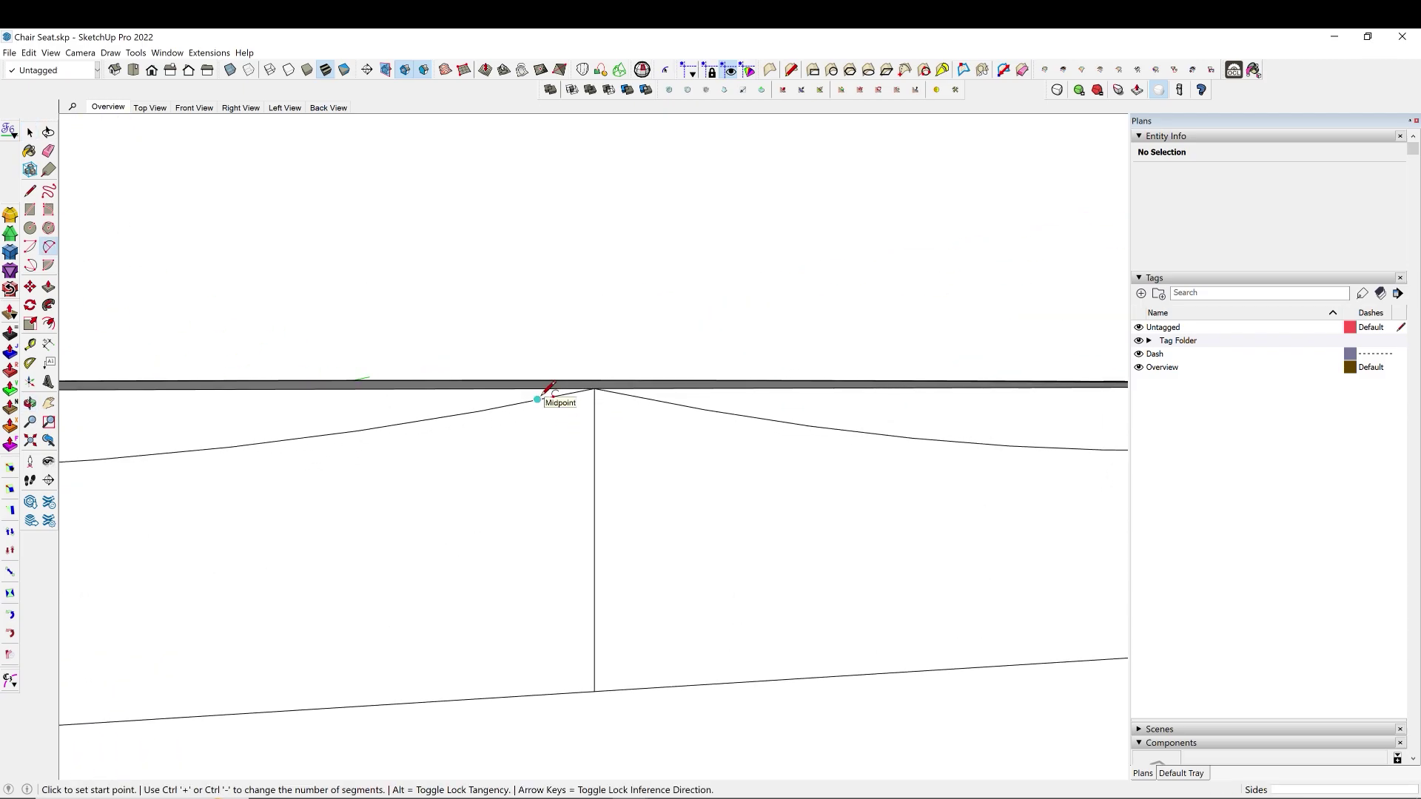
{"action": "left_click", "coordinate": [541, 397]}
{"action": "scroll", "coordinate": [606, 408], "scroll_direction": "up", "scroll_amount": 2}
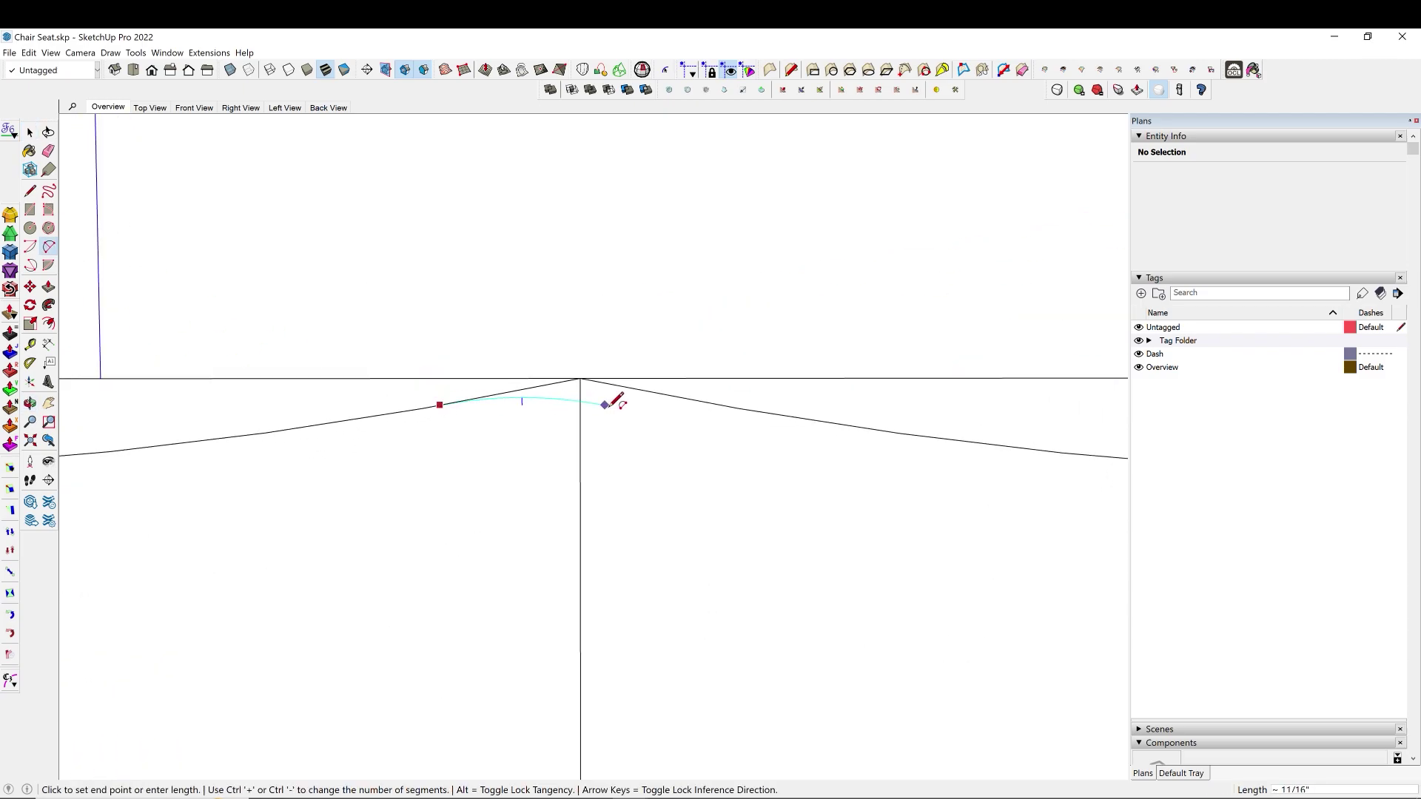
{"action": "left_click", "coordinate": [715, 403]}
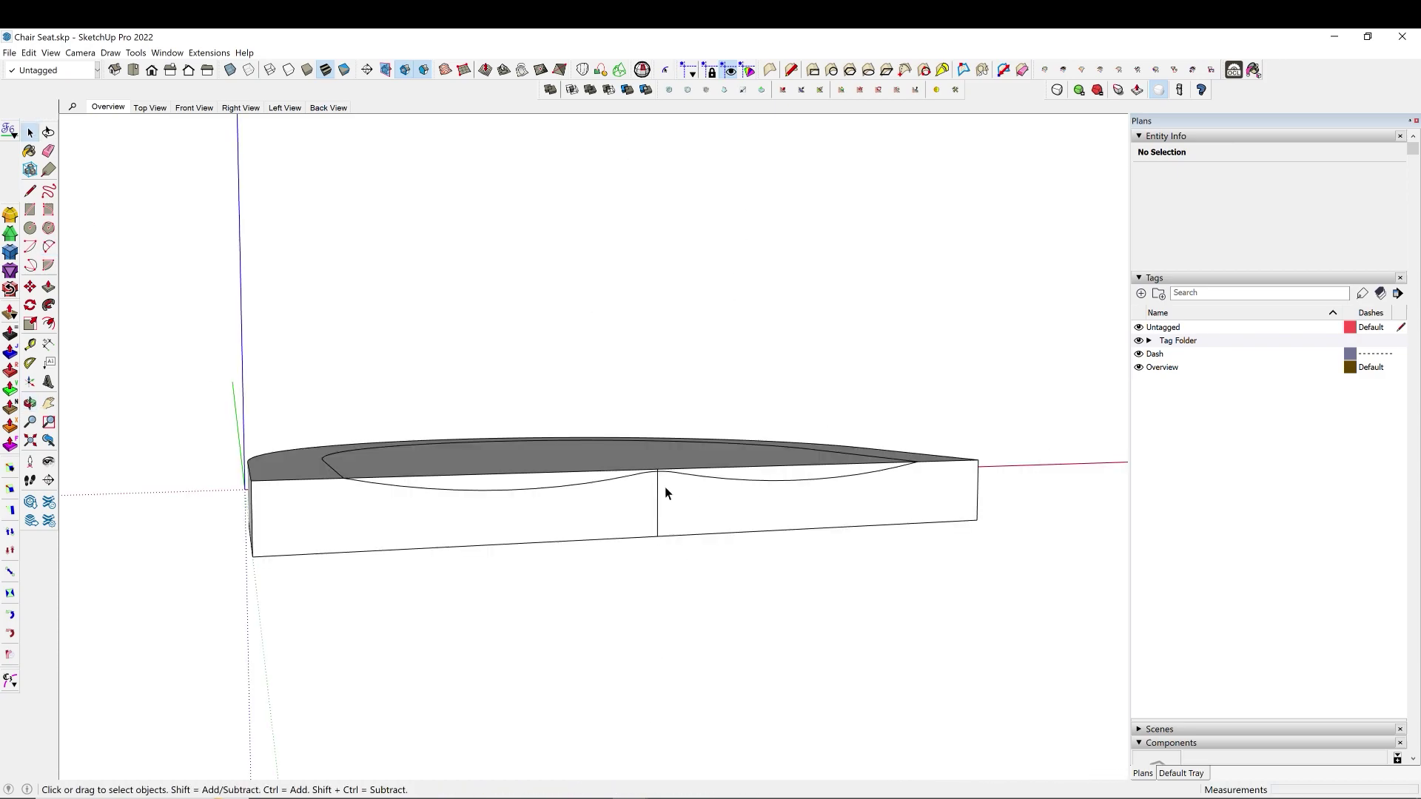
Delete the small bridging arc and select the long left profile arc.
{"action": "scroll", "coordinate": [665, 486], "scroll_direction": "up", "scroll_amount": 5}
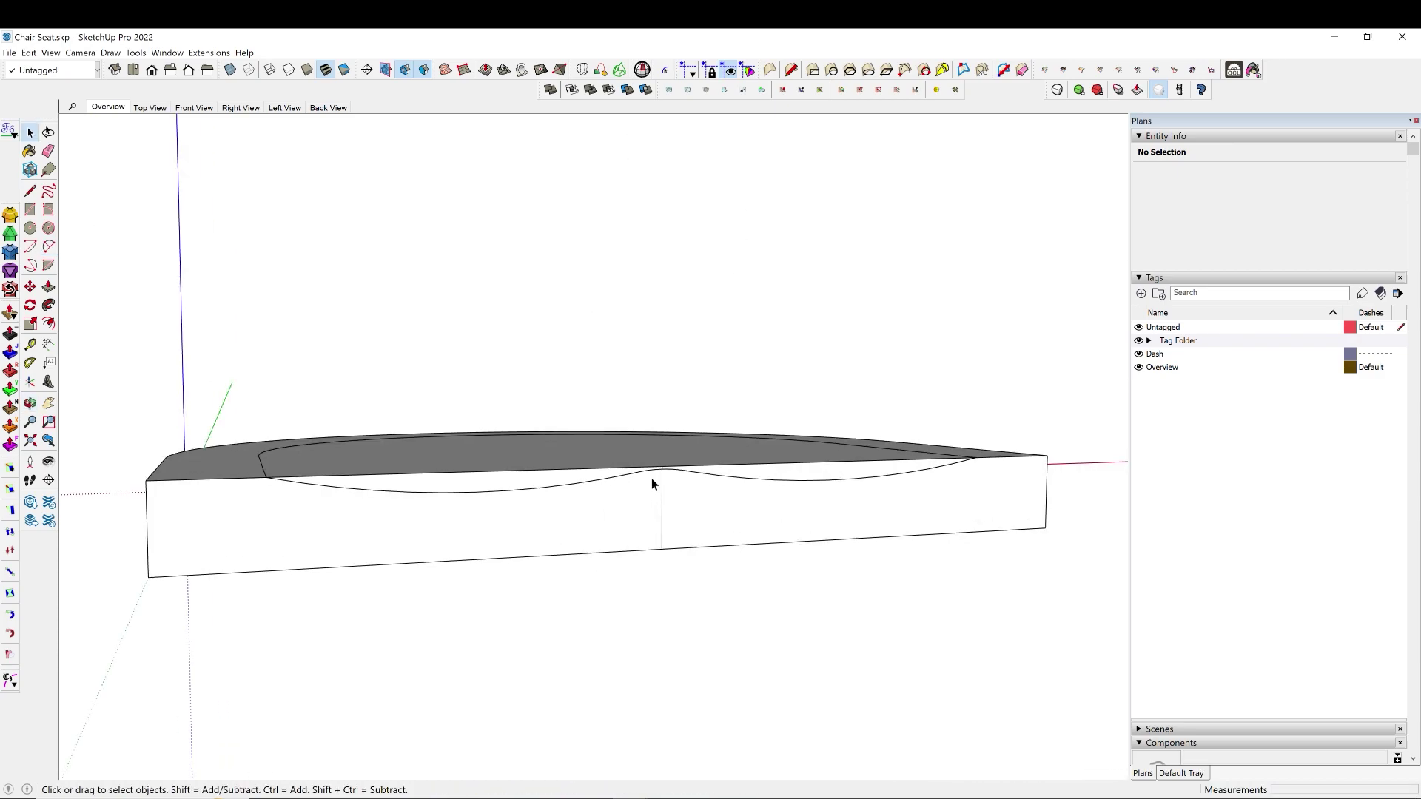
{"action": "key", "text": "Delete"}
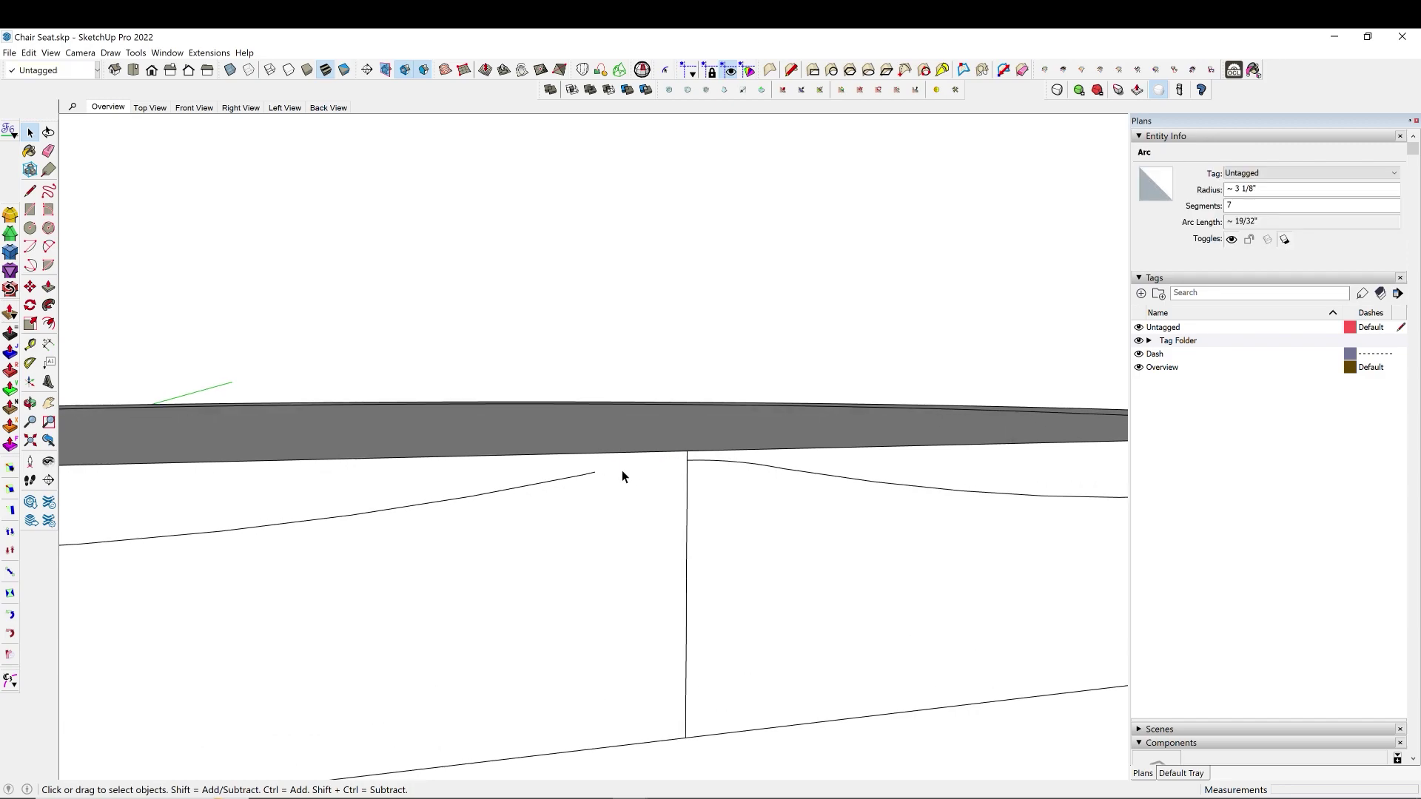
{"action": "left_click", "coordinate": [585, 474]}
{"action": "scroll", "coordinate": [627, 473], "scroll_direction": "down", "scroll_amount": 4}
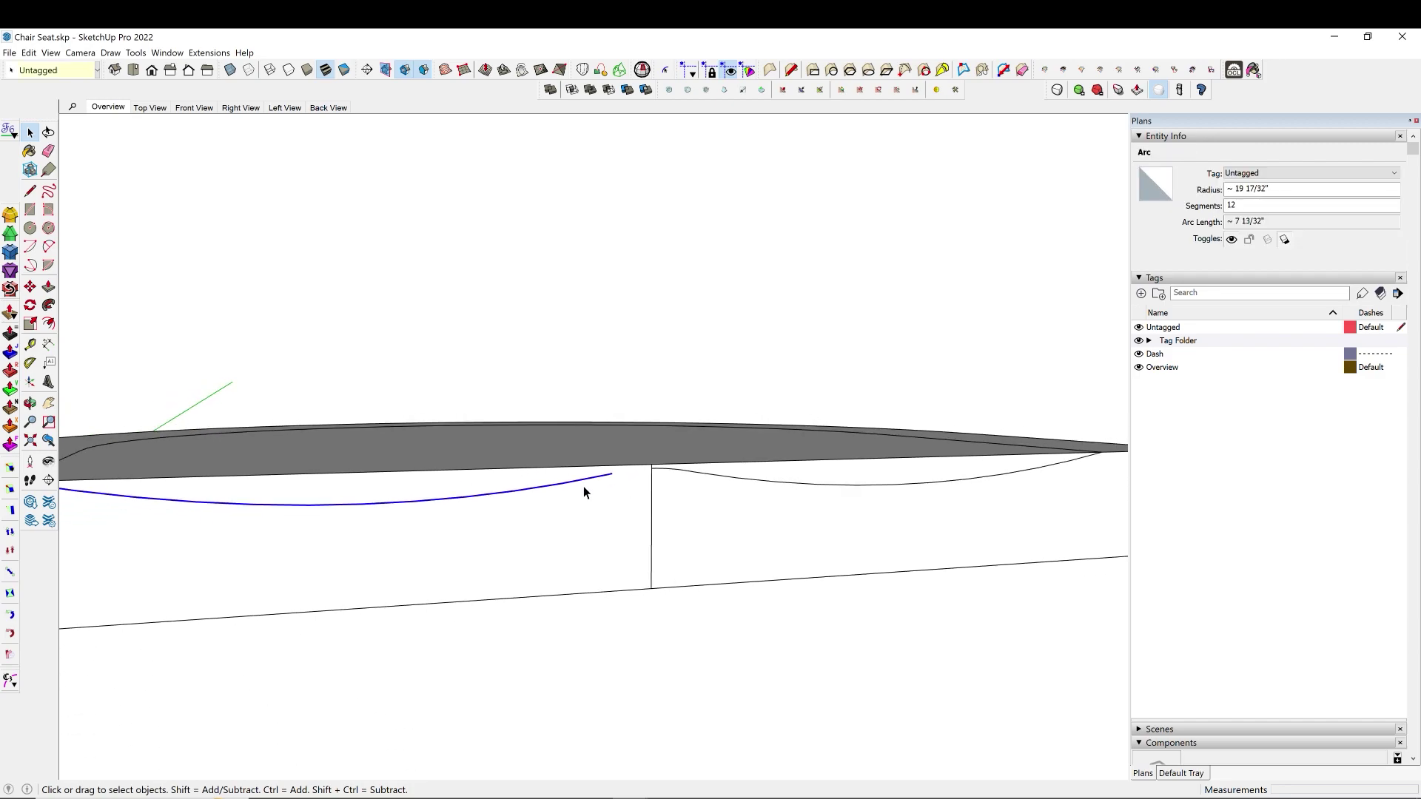
{"action": "scroll", "coordinate": [602, 525], "scroll_direction": "down", "scroll_amount": 3}
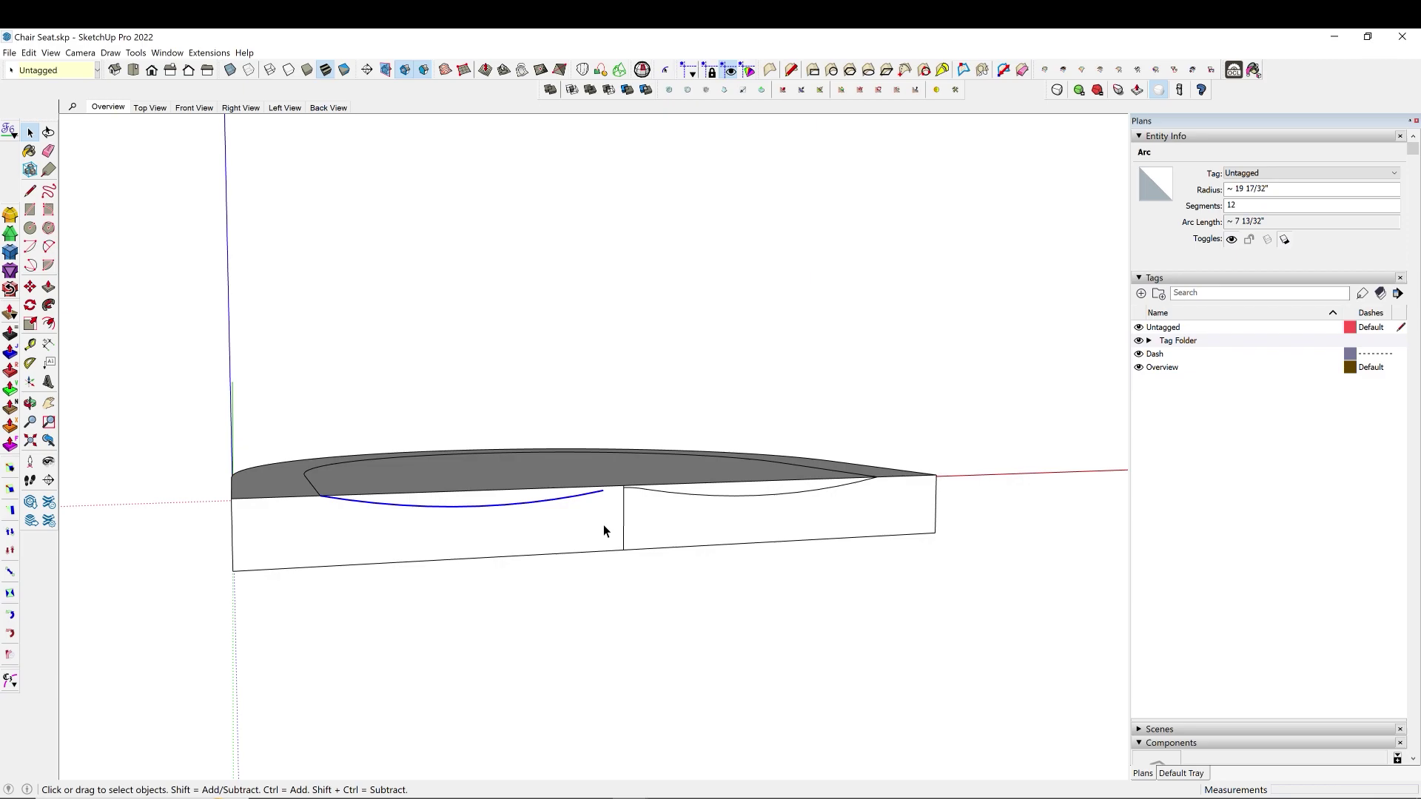
Draw a straight line from the vertical edge's top to the arc's end, closing a crescent face.
{"action": "key", "text": "l"}
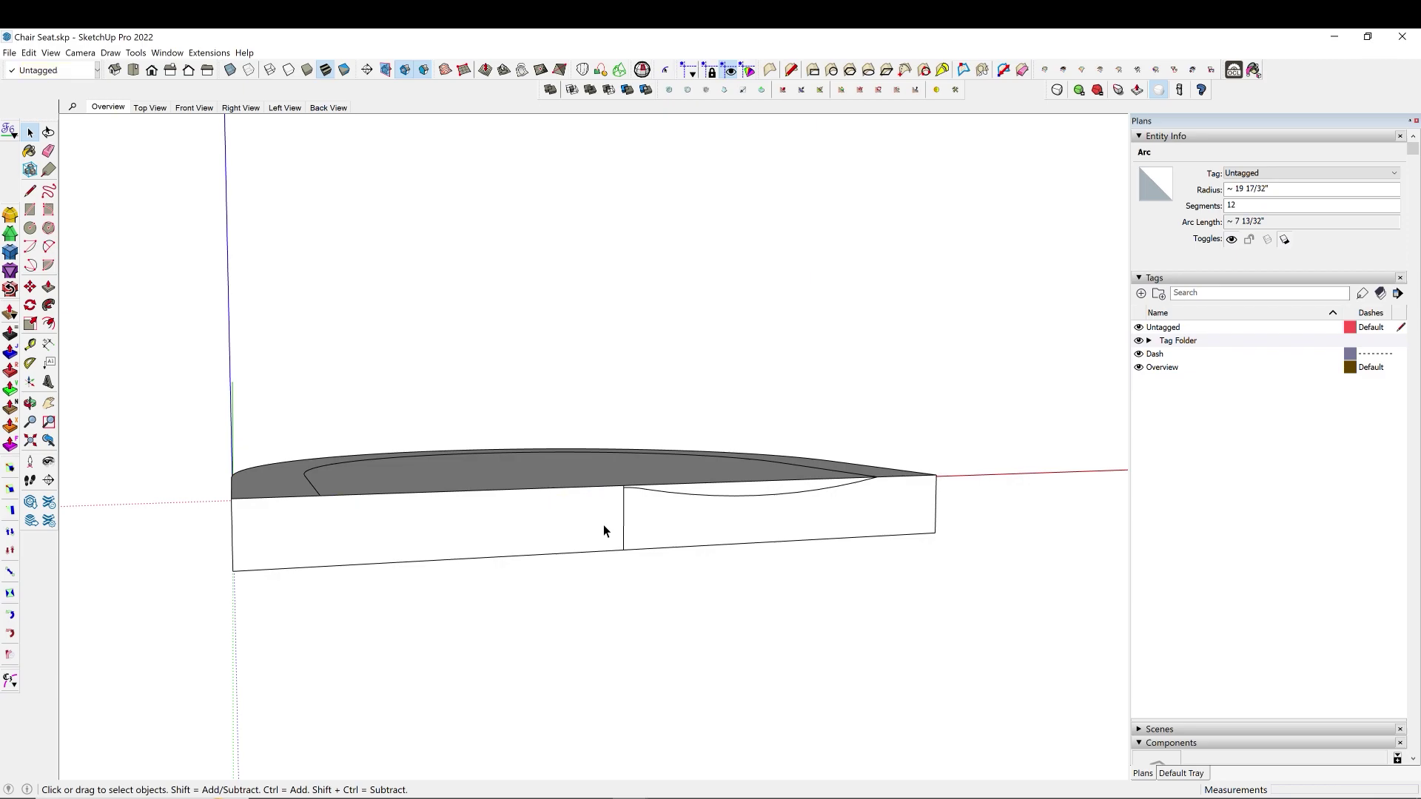
{"action": "scroll", "coordinate": [649, 486], "scroll_direction": "up", "scroll_amount": 4}
{"action": "scroll", "coordinate": [639, 482], "scroll_direction": "up", "scroll_amount": 2}
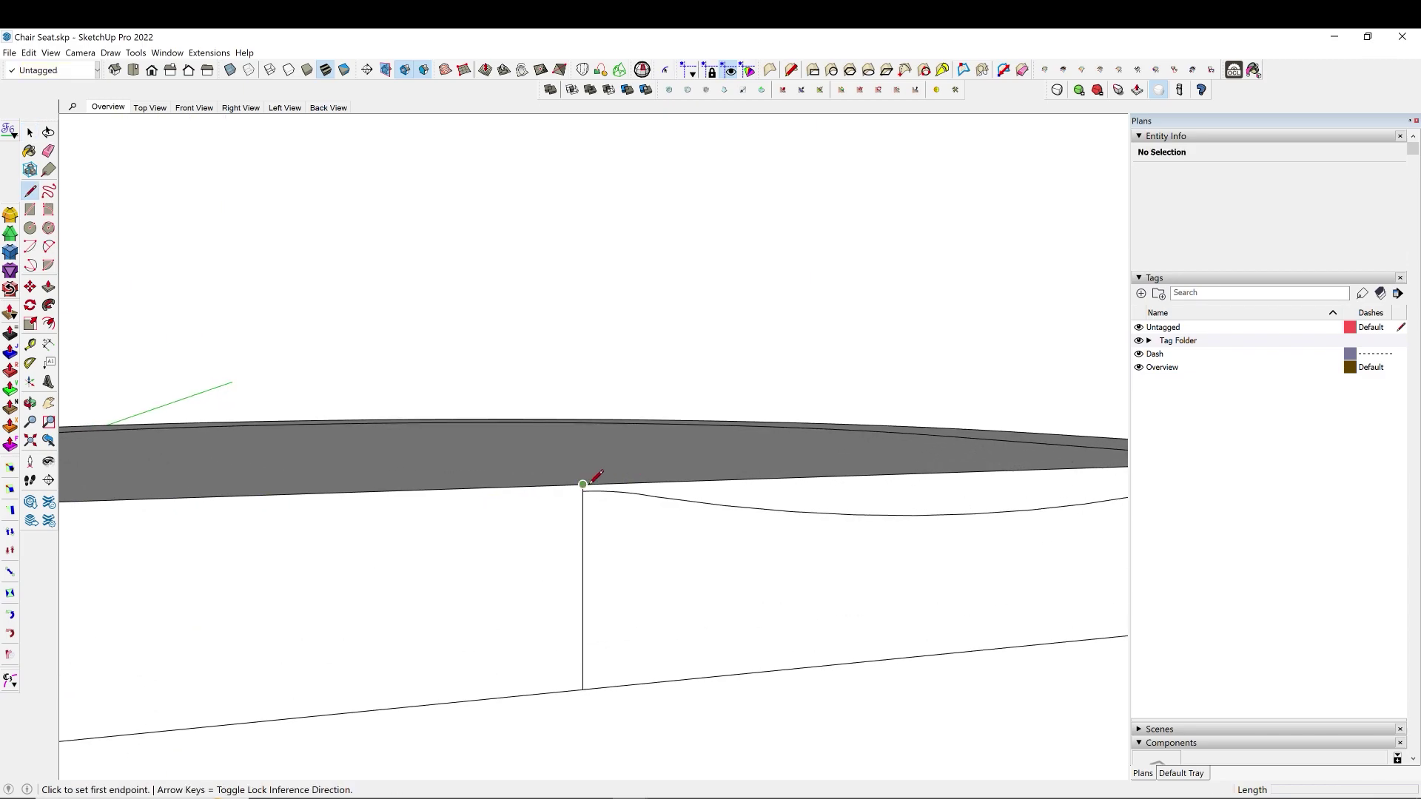
{"action": "left_click", "coordinate": [582, 485]}
{"action": "scroll", "coordinate": [536, 492], "scroll_direction": "down", "scroll_amount": 2}
{"action": "scroll", "coordinate": [850, 508], "scroll_direction": "up", "scroll_amount": 2}
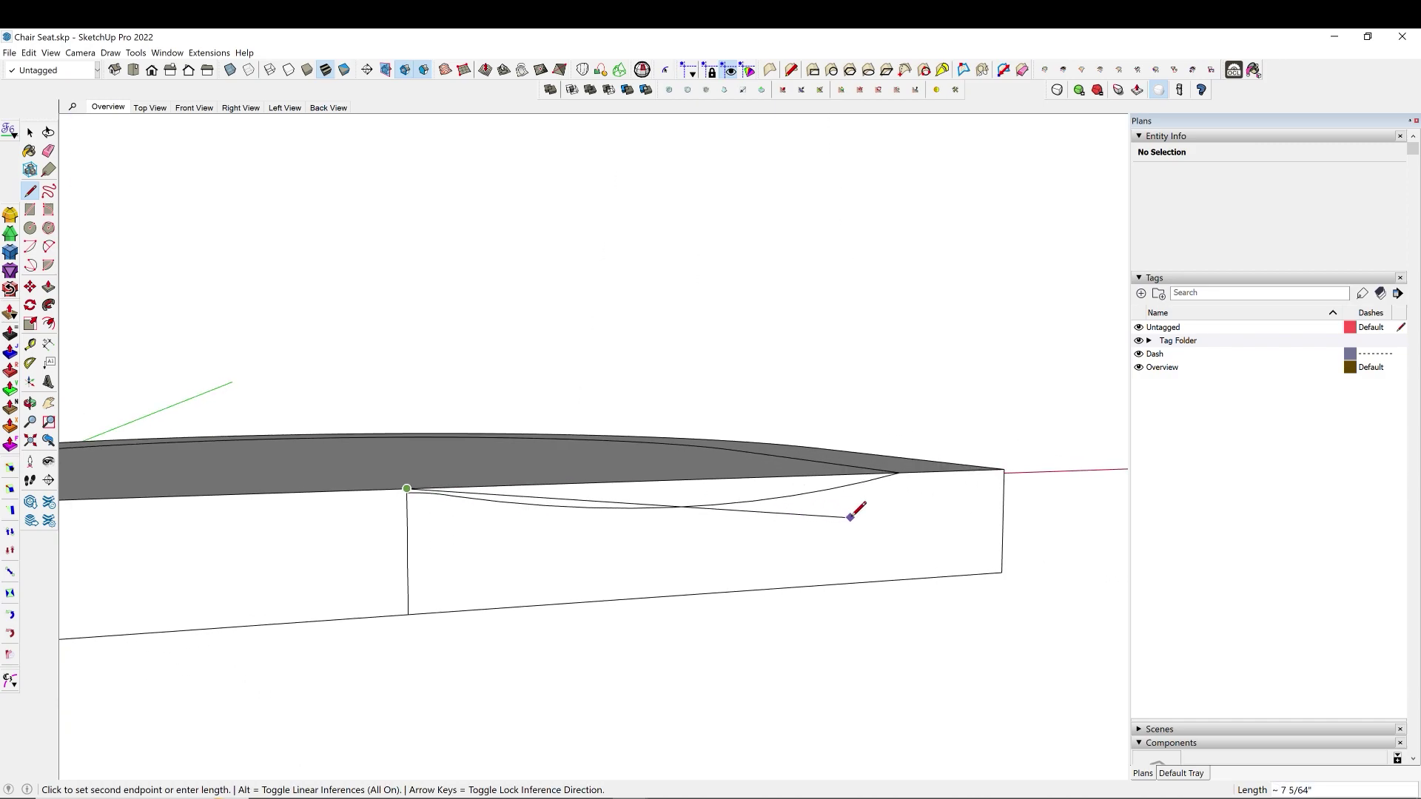
{"action": "scroll", "coordinate": [888, 474], "scroll_direction": "up", "scroll_amount": 2}
{"action": "left_click", "coordinate": [910, 461]}
{"action": "key", "text": "space"}
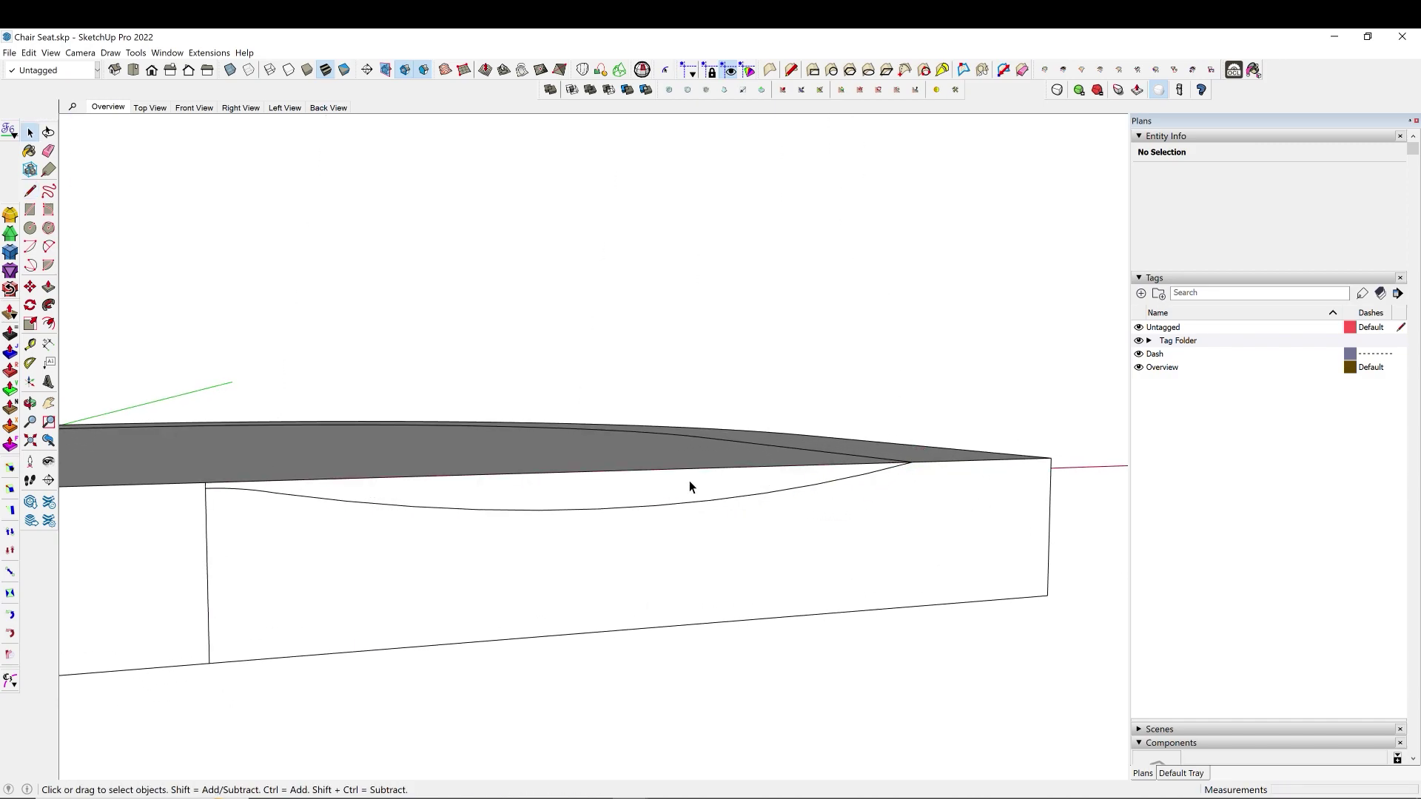
{"action": "left_click", "coordinate": [688, 486]}
Use the seat component's context menu, then select the slab's face.
{"action": "scroll", "coordinate": [809, 513], "scroll_direction": "down", "scroll_amount": 2}
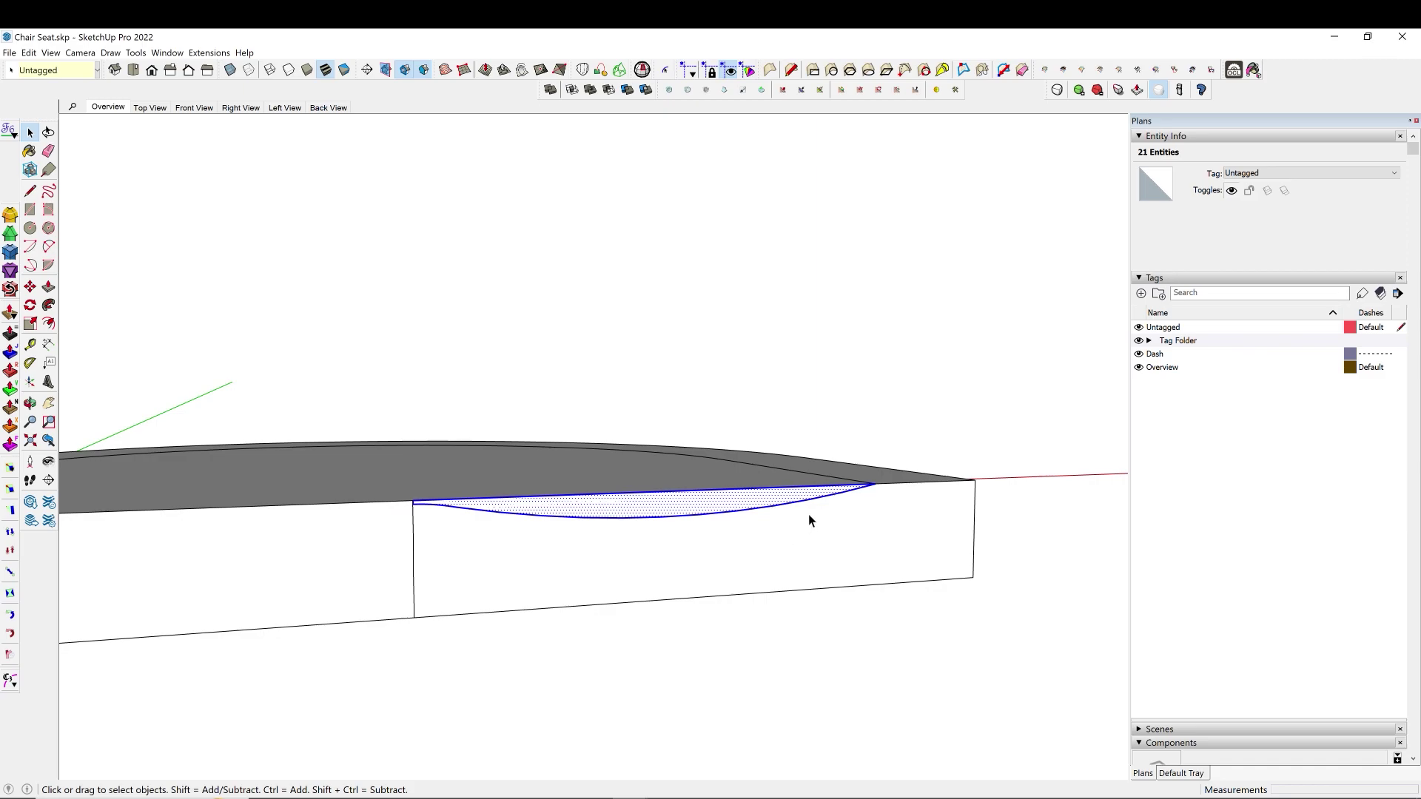
{"action": "right_click", "coordinate": [839, 581]}
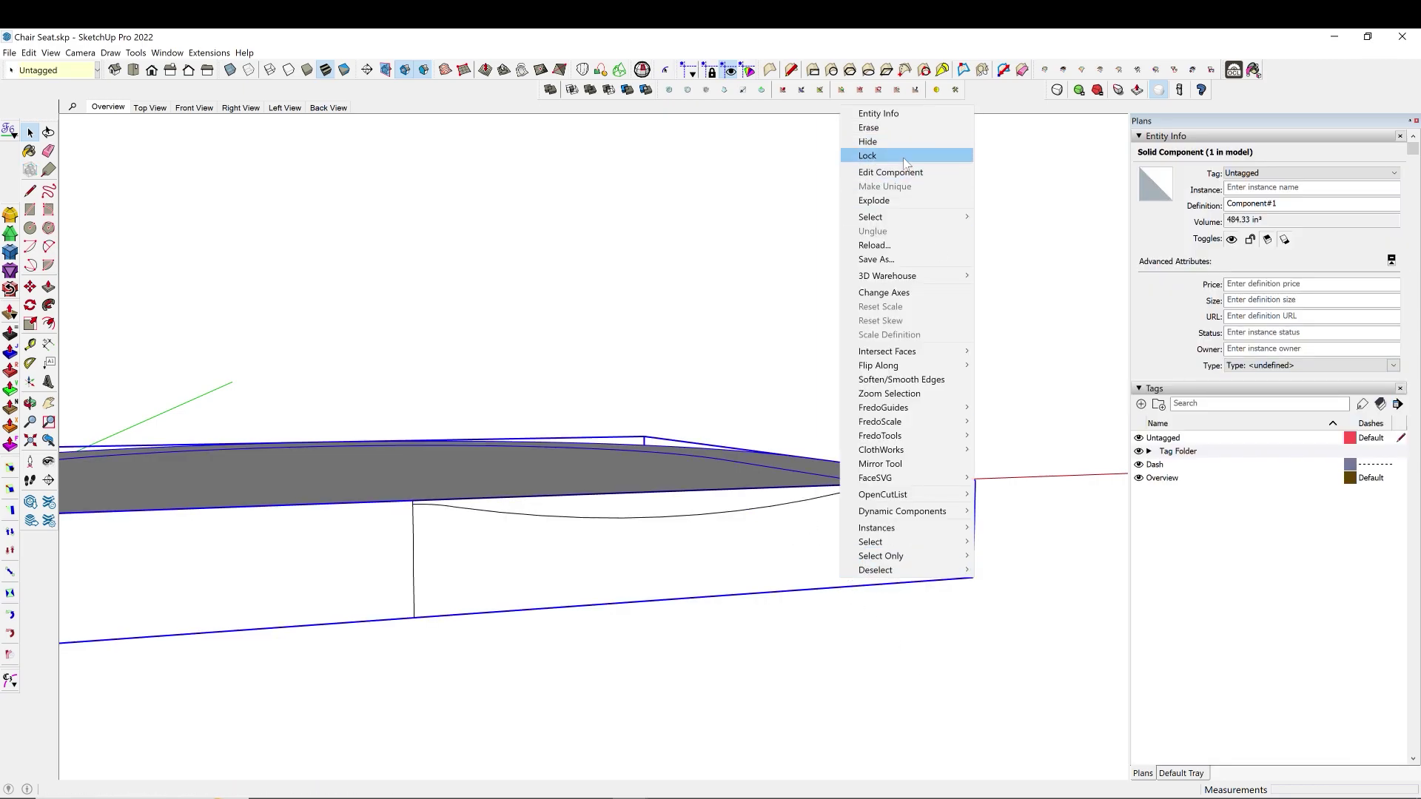
{"action": "left_click", "coordinate": [888, 141]}
{"action": "mouse_move", "coordinate": [654, 406]}
{"action": "middle_mouse_down"}
{"action": "mouse_move", "coordinate": [695, 488]}
{"action": "mouse_move", "coordinate": [980, 511]}
{"action": "mouse_move", "coordinate": [768, 523]}
{"action": "mouse_move", "coordinate": [760, 550]}
{"action": "middle_mouse_up"}
{"action": "left_click", "coordinate": [659, 498]}
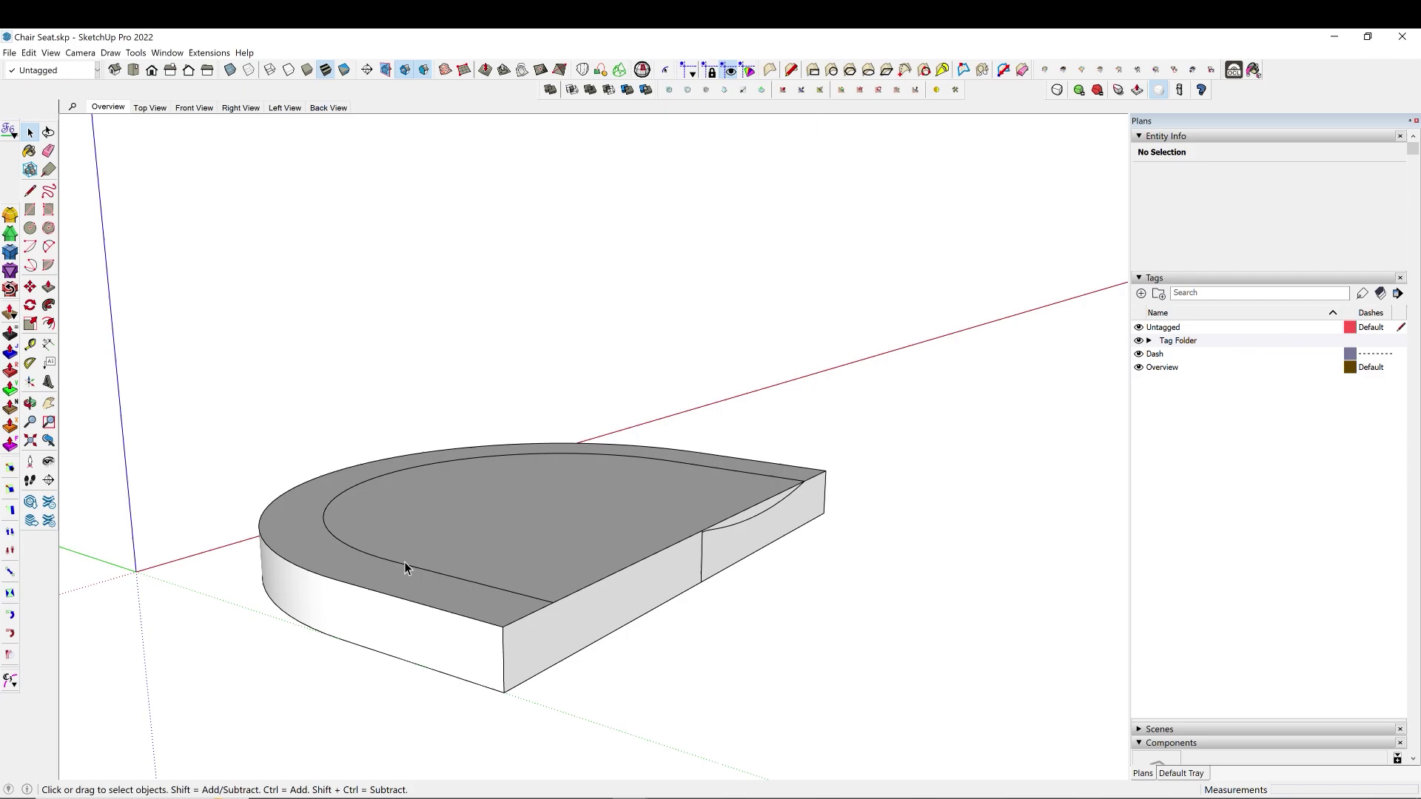
Copy the seat's inner curved edge out of the component and paste it in place.
{"action": "left_click", "coordinate": [429, 570]}
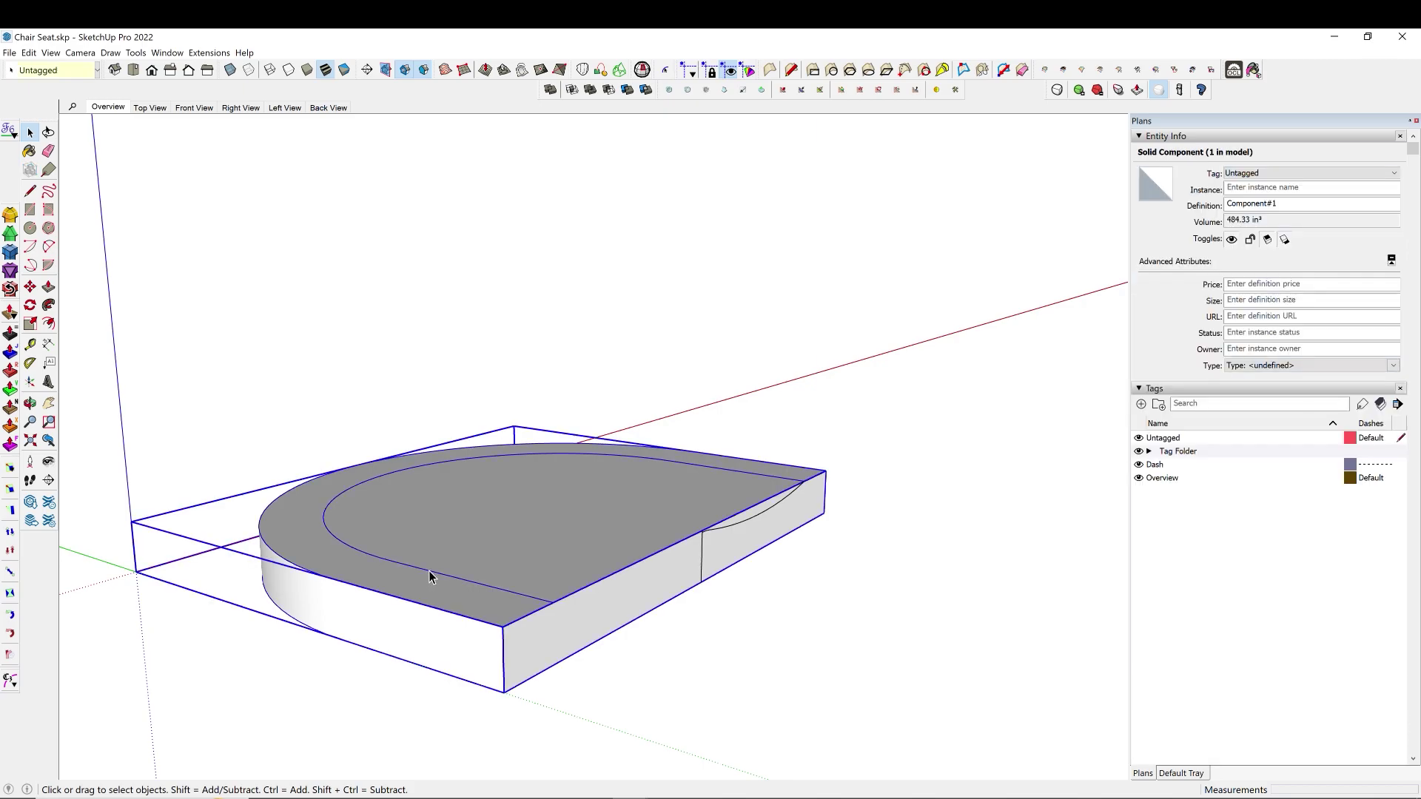
{"action": "double_click", "coordinate": [434, 575]}
{"action": "left_click", "coordinate": [438, 575]}
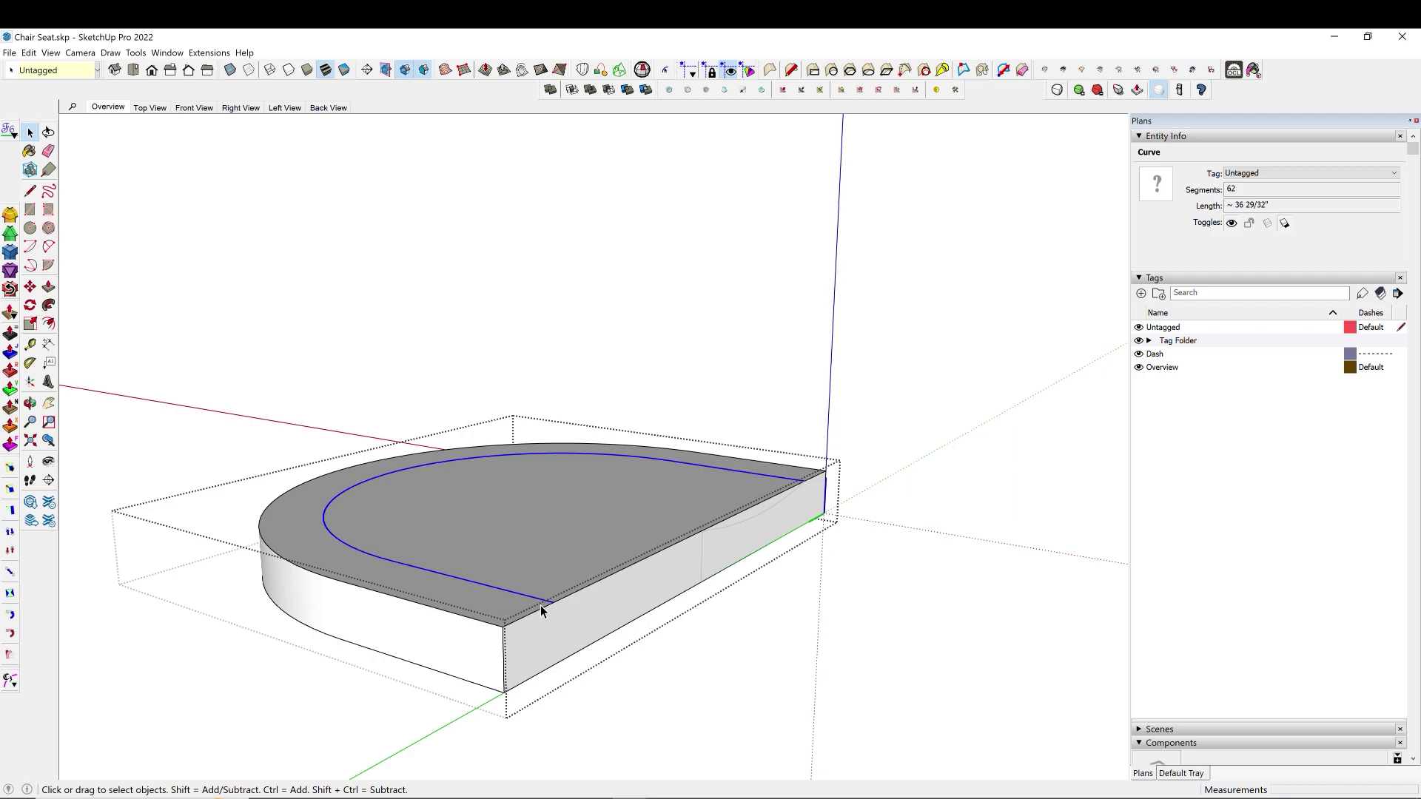
{"action": "left_click", "coordinate": [832, 650]}
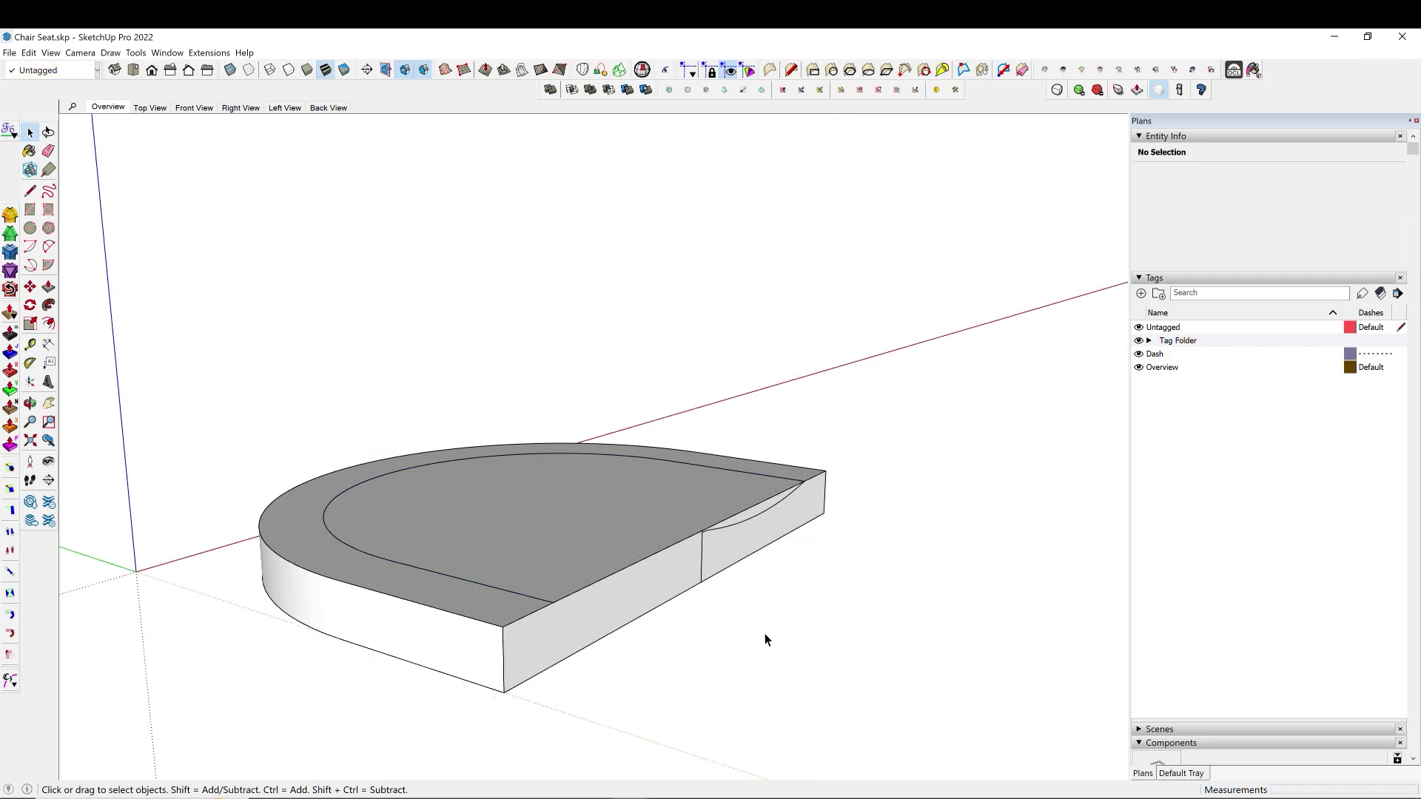
{"action": "key", "text": "ctrl+shift+v"}
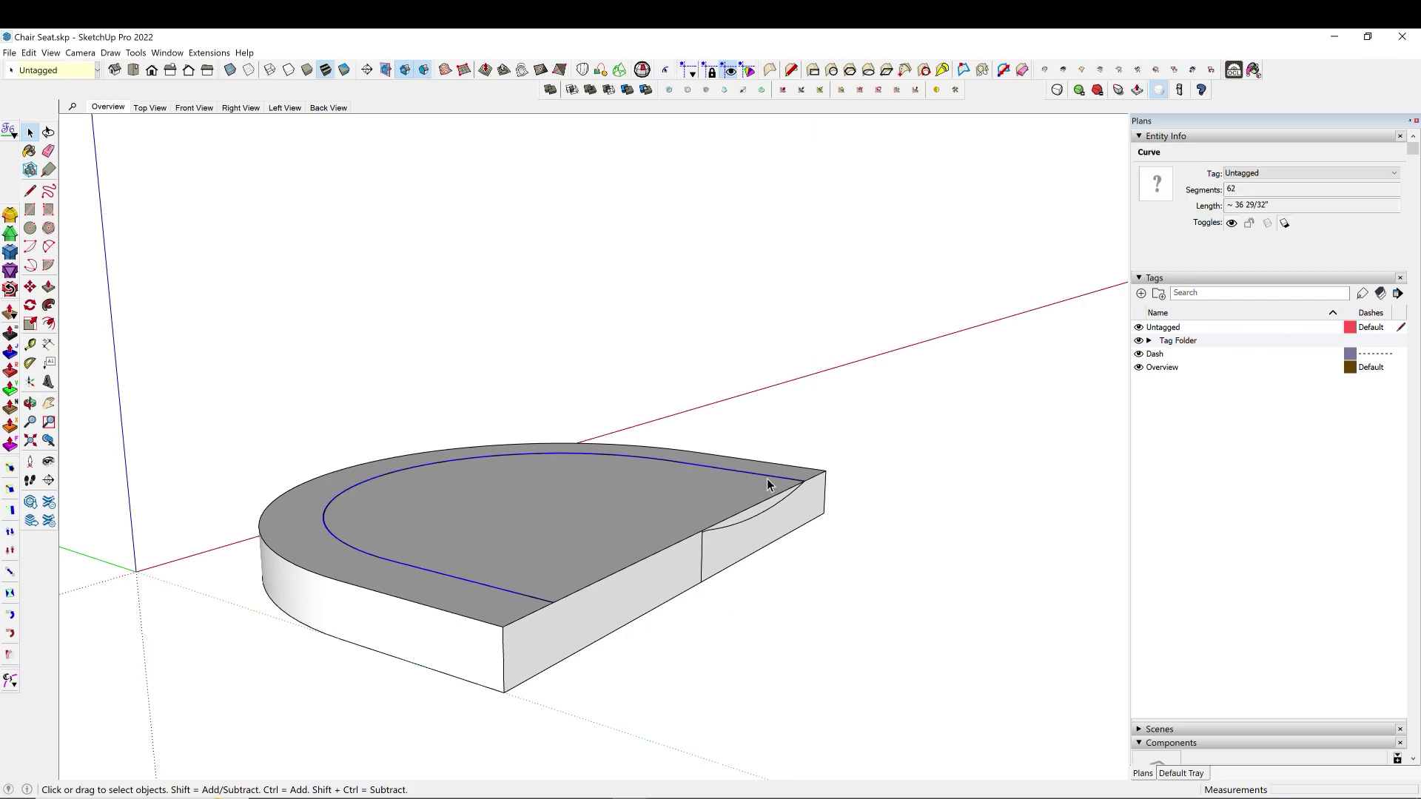
Hide the seat component and clear the selection.
{"action": "left_click", "coordinate": [423, 588]}
{"action": "right_click", "coordinate": [428, 590]}
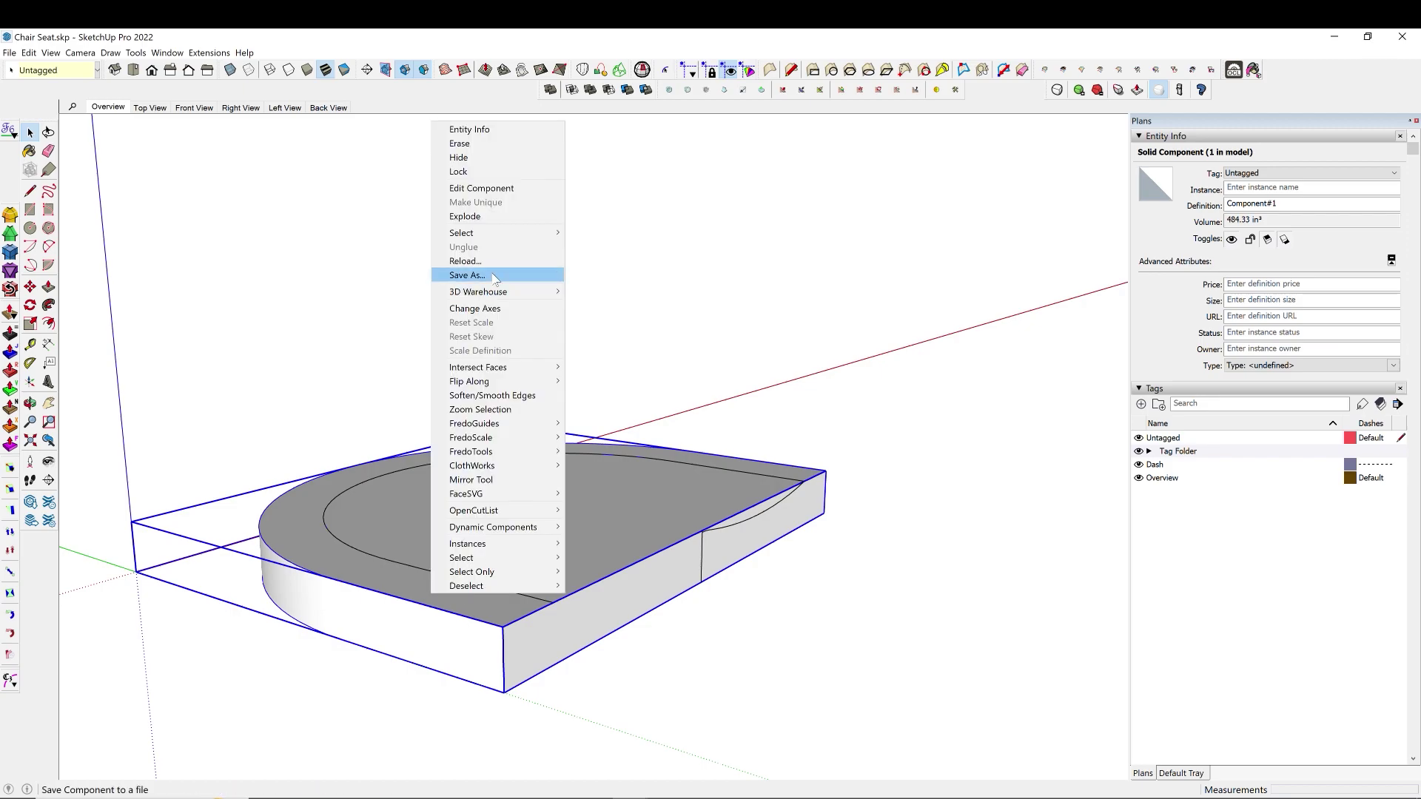
{"action": "left_click", "coordinate": [486, 157]}
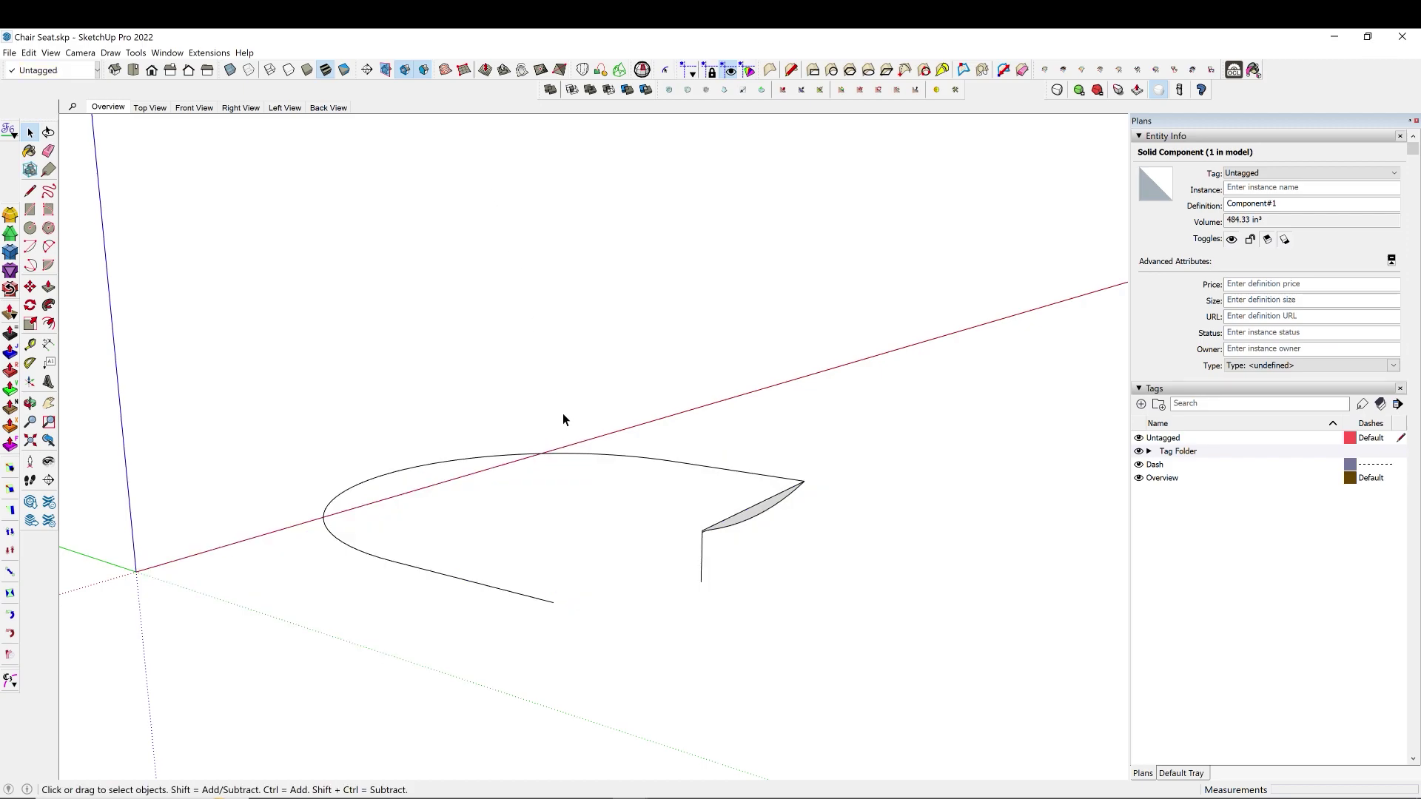
{"action": "left_click", "coordinate": [779, 524]}
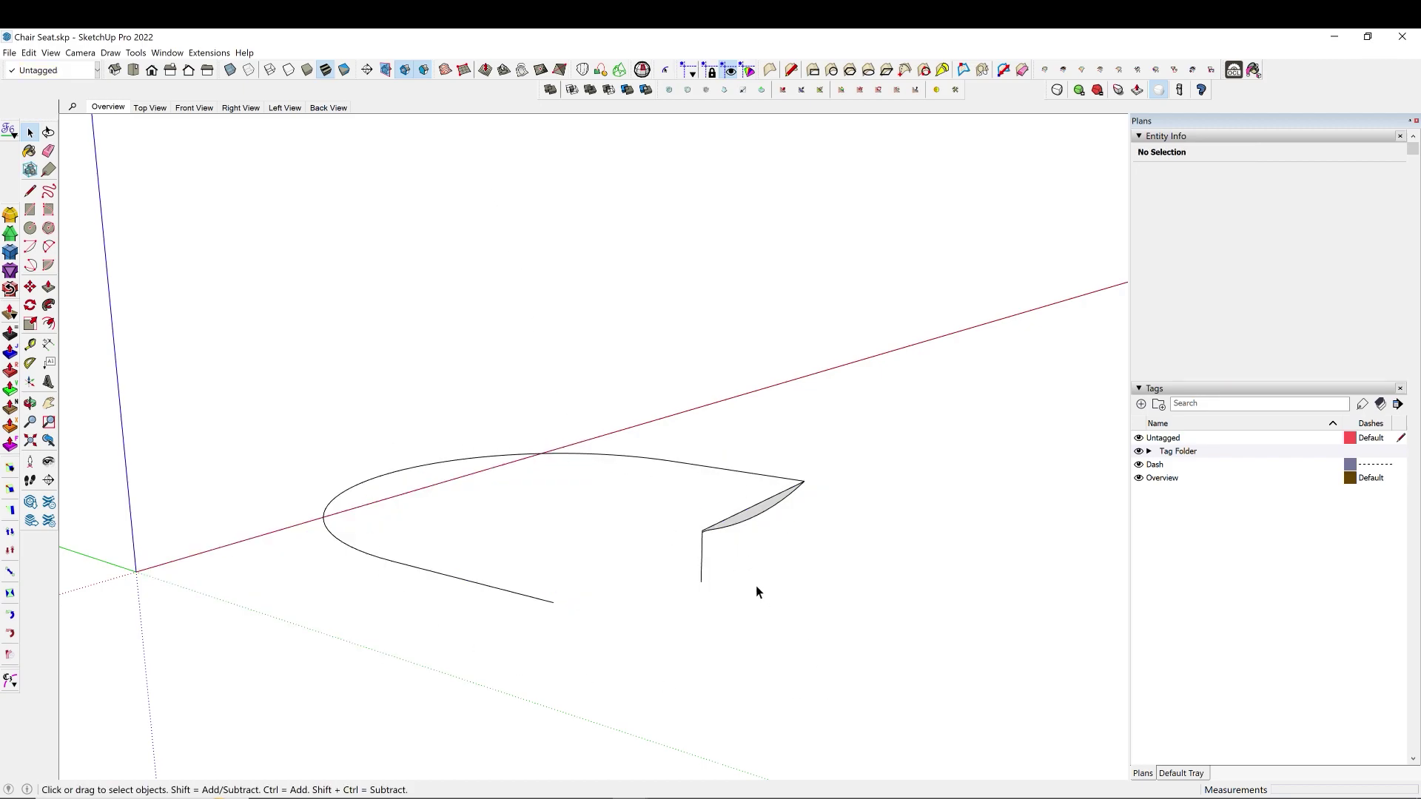
Follow Me the crescent profile along the selected U-shaped curve to form the saddle surface.
{"action": "left_click", "coordinate": [702, 564]}
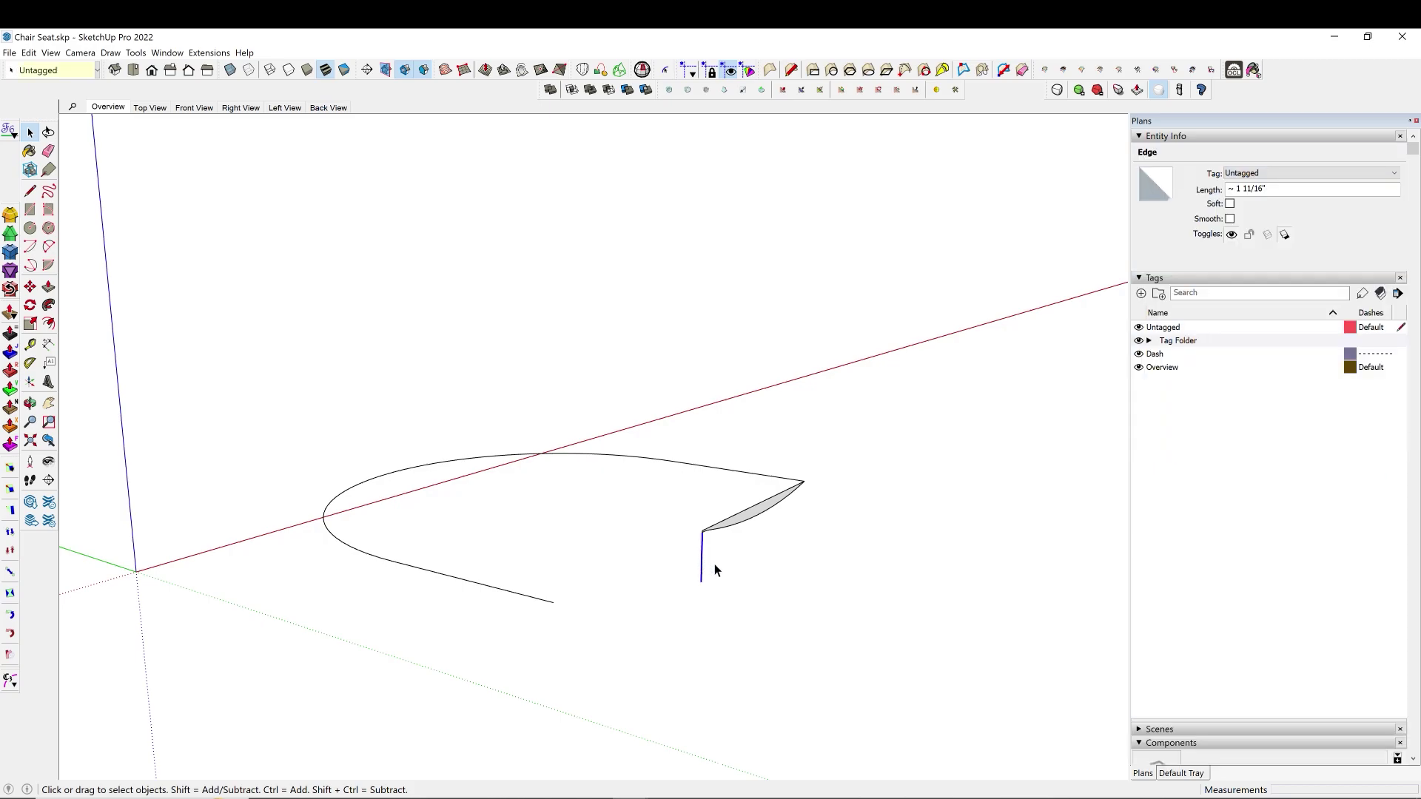
{"action": "left_click", "coordinate": [675, 582]}
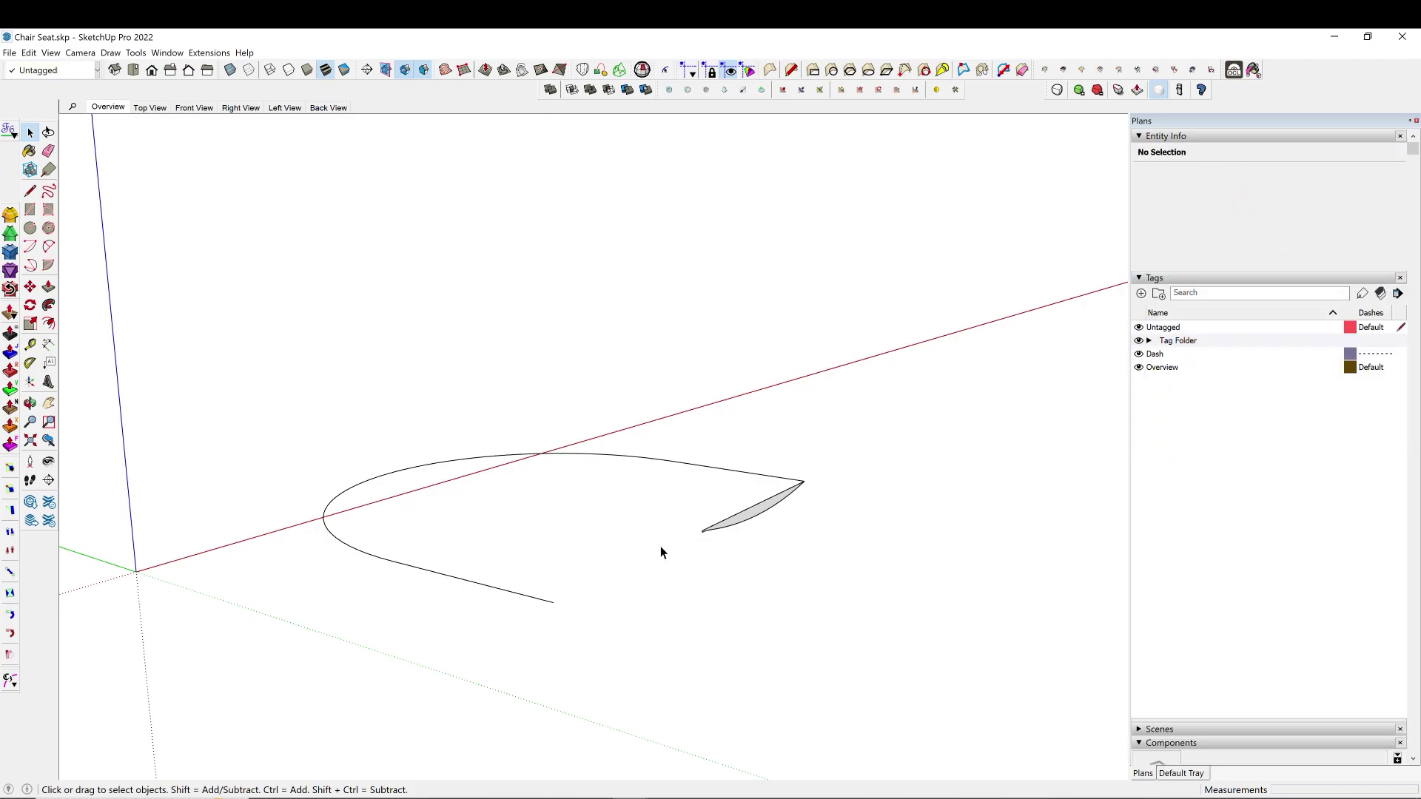
{"action": "left_click", "coordinate": [457, 582]}
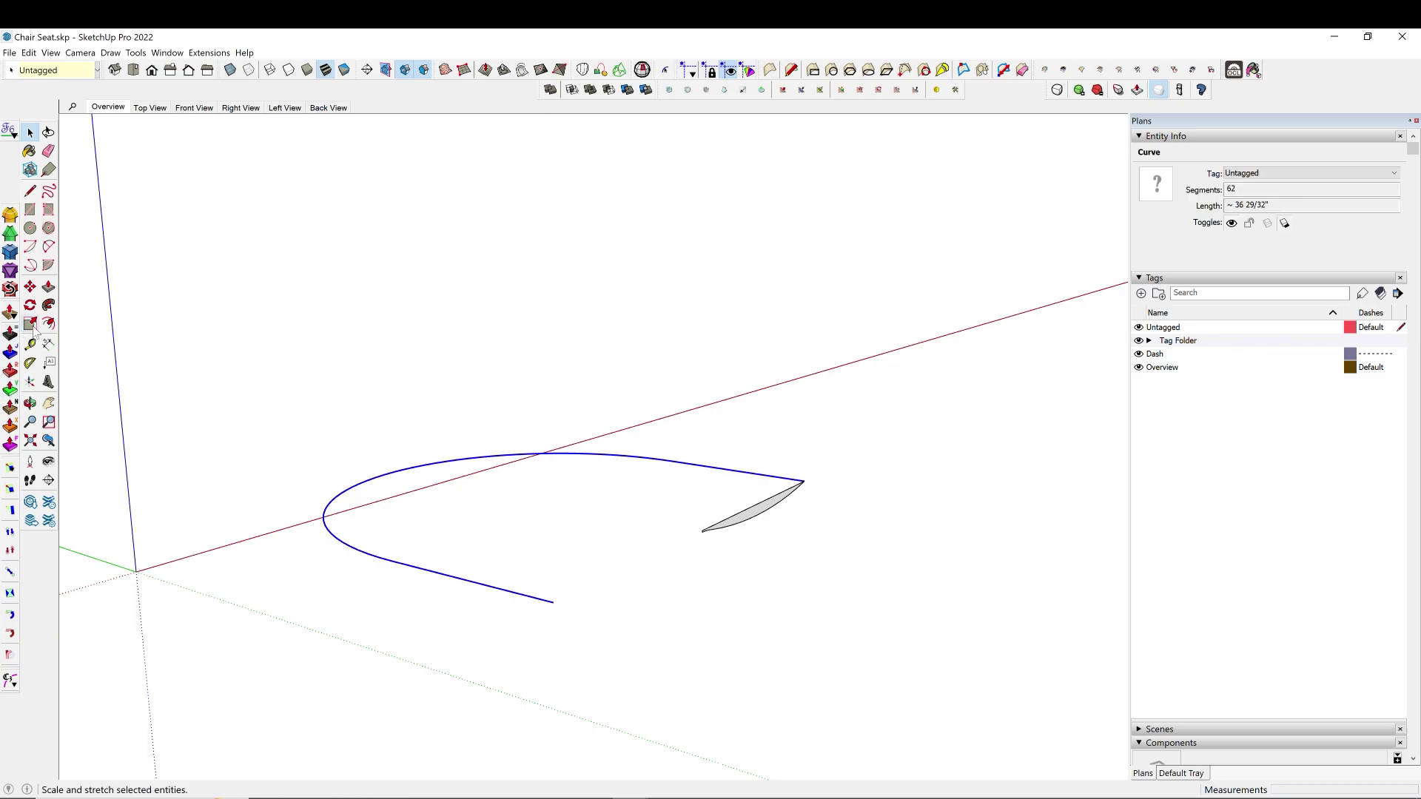
{"action": "left_click", "coordinate": [48, 306]}
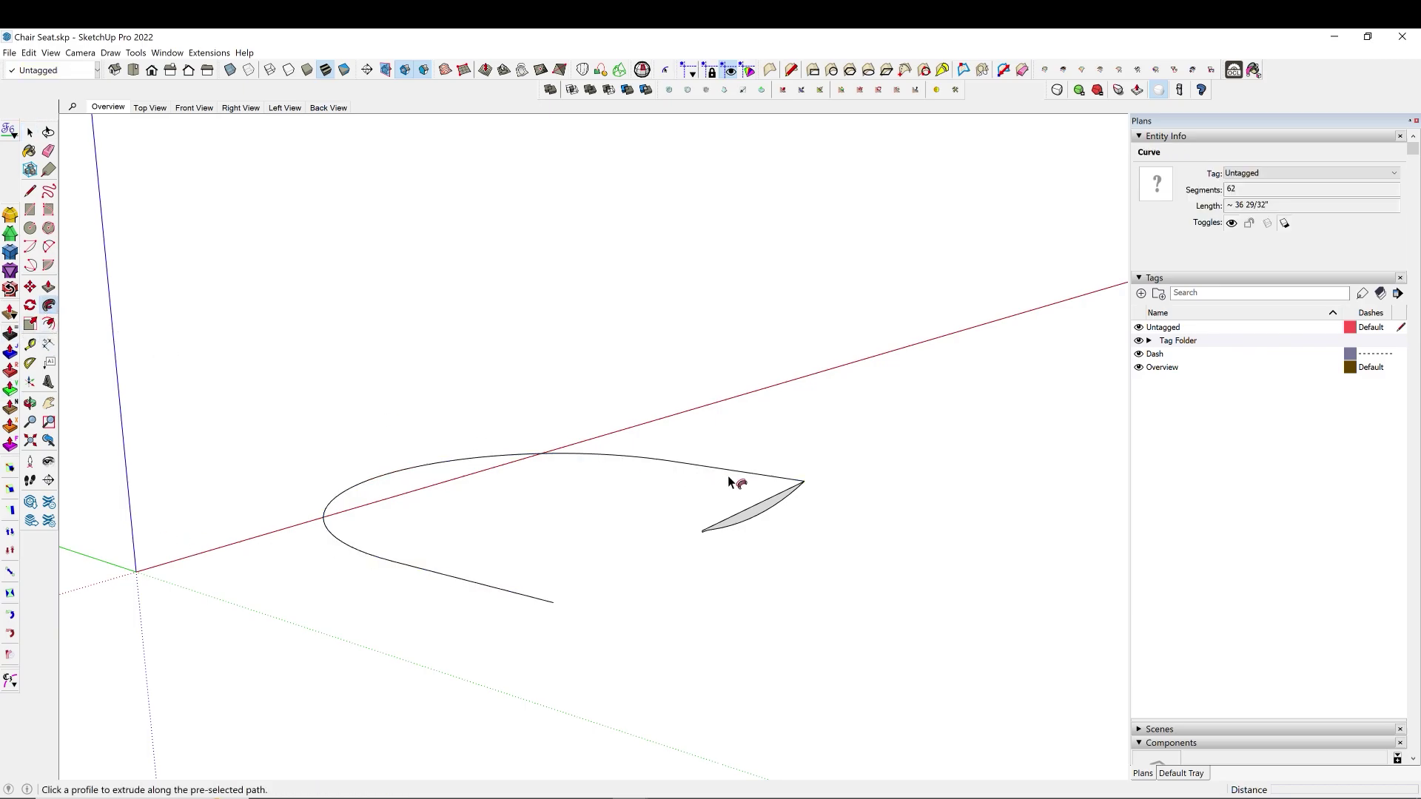
{"action": "left_click", "coordinate": [761, 505]}
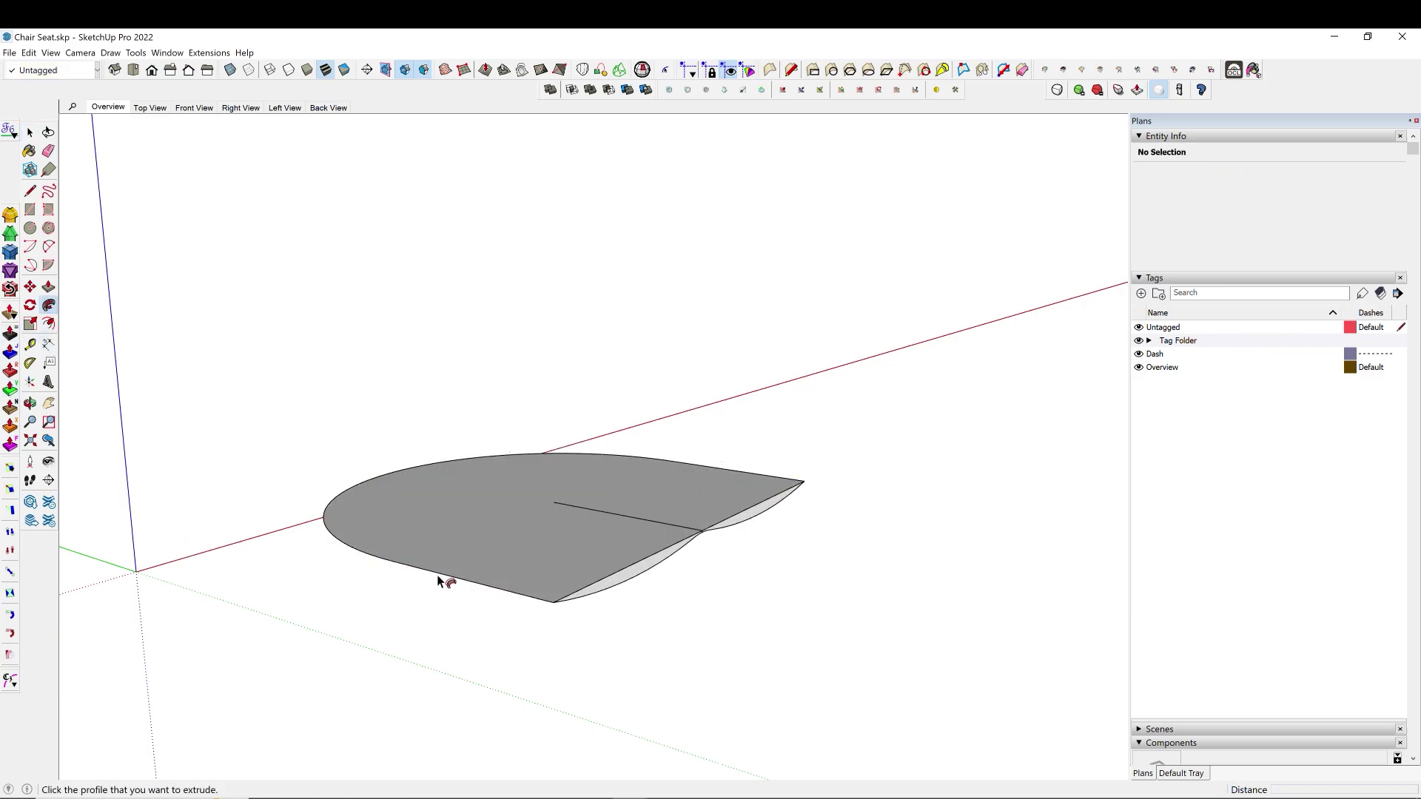
{"action": "middle_click_drag", "start_coordinate": [437, 581], "coordinate": [502, 479]}
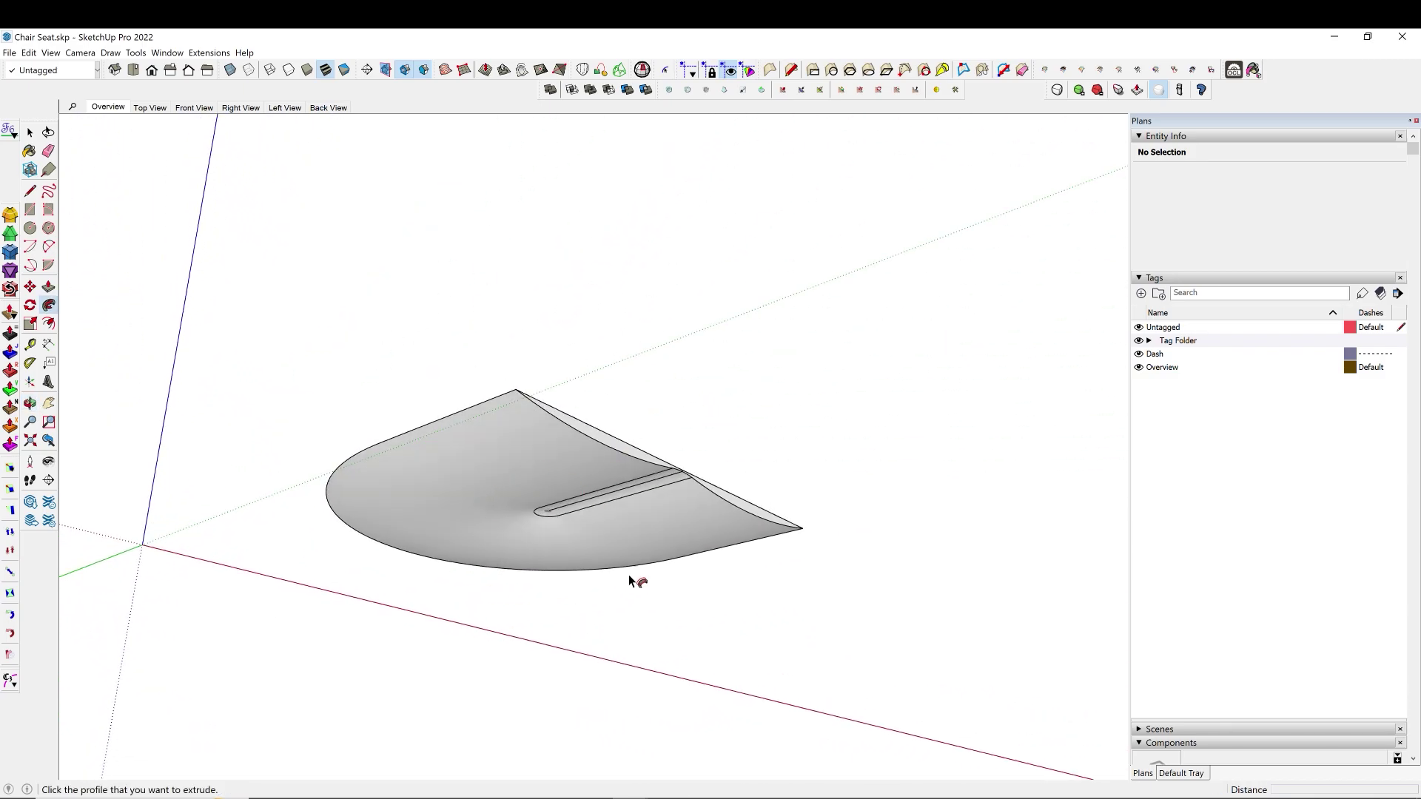
{"action": "mouse_move", "coordinate": [601, 523]}
{"action": "middle_mouse_down"}
{"action": "mouse_move", "coordinate": [577, 494]}
{"action": "mouse_move", "coordinate": [607, 608]}
{"action": "mouse_move", "coordinate": [616, 515]}
{"action": "middle_mouse_up"}
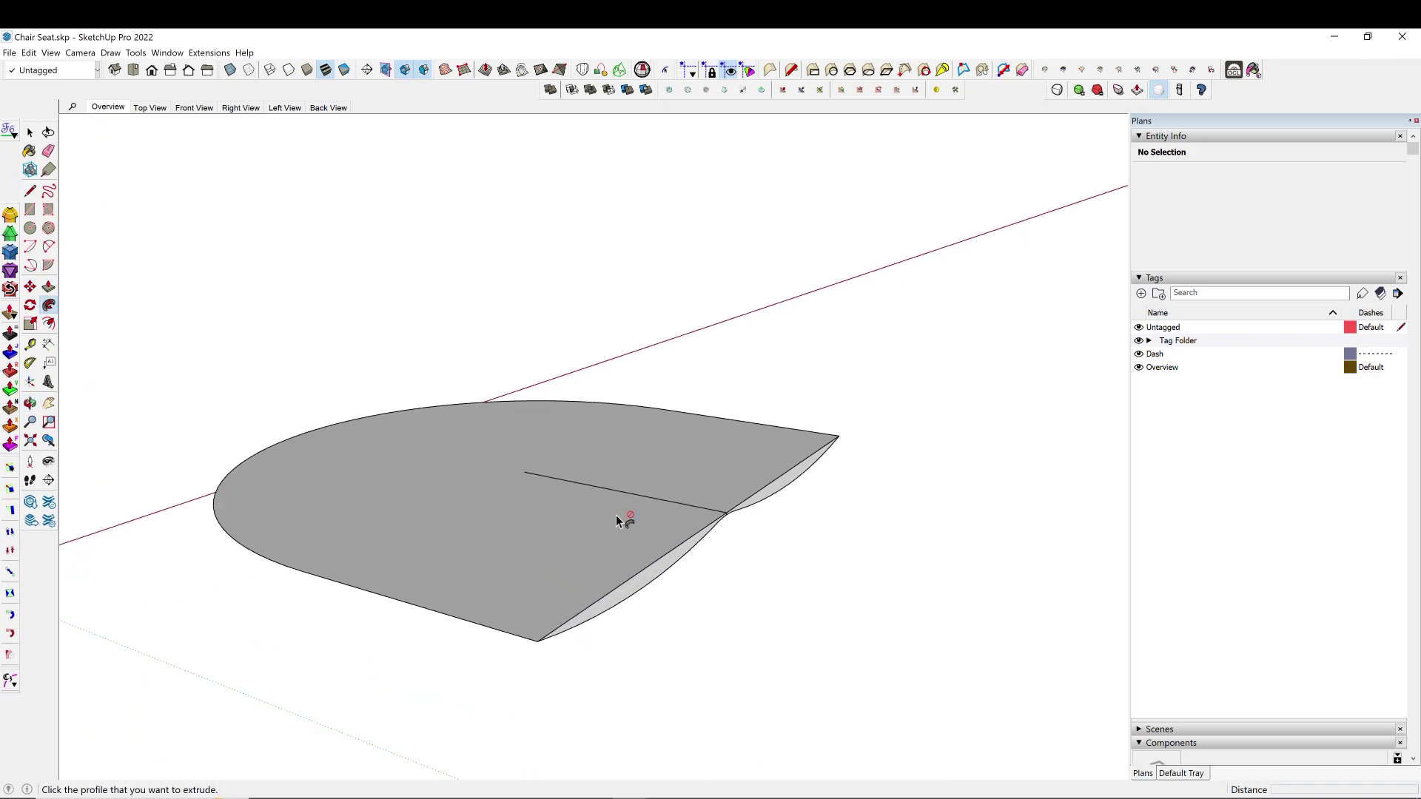
Delete the flat top surface to reveal the scooped seat.
{"action": "key", "text": "space"}
{"action": "left_click", "coordinate": [598, 535]}
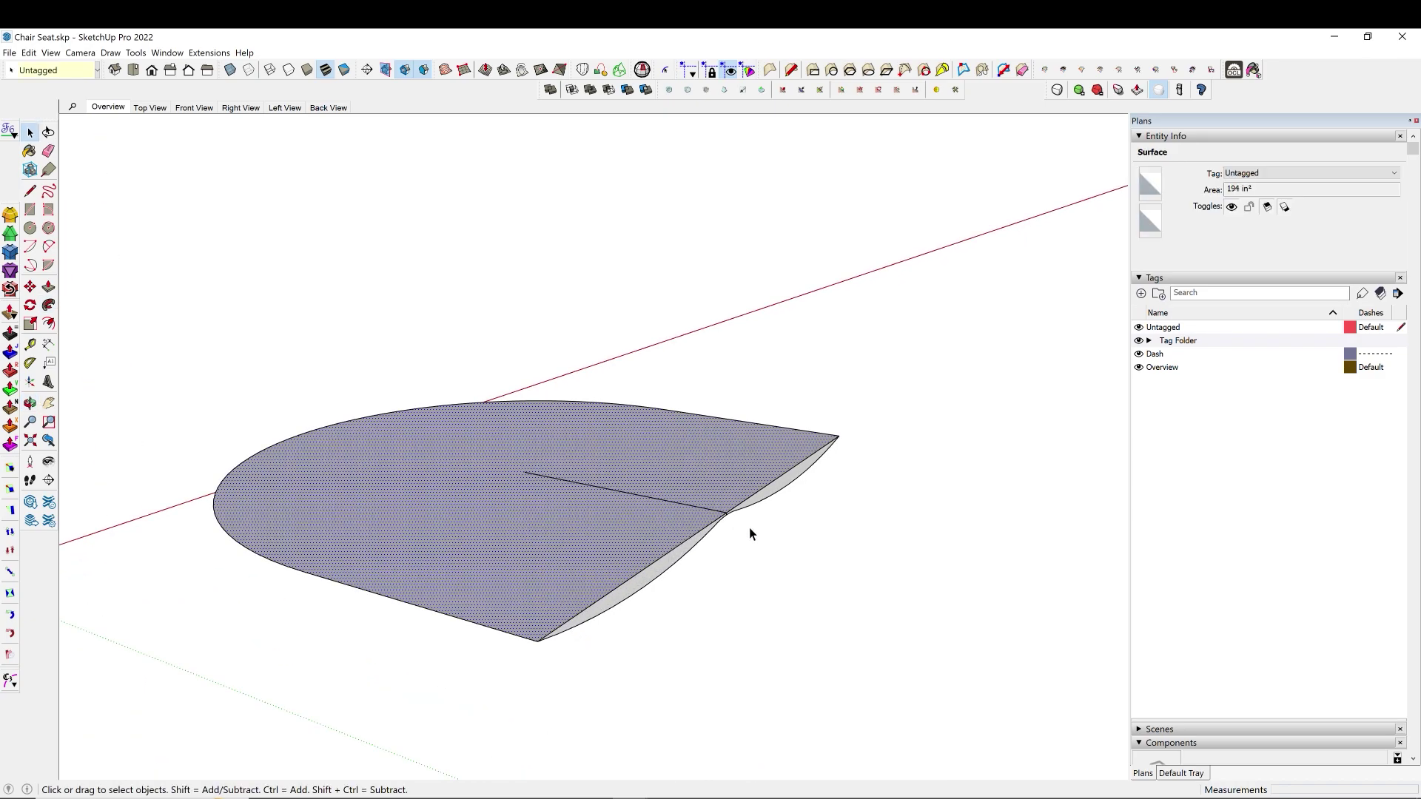
{"action": "key", "text": "Delete"}
{"action": "middle_click_drag", "start_coordinate": [712, 516], "coordinate": [696, 487]}
{"action": "scroll", "coordinate": [749, 504], "scroll_direction": "up", "scroll_amount": 4}
{"action": "middle_click_drag", "start_coordinate": [817, 505], "coordinate": [570, 503]}
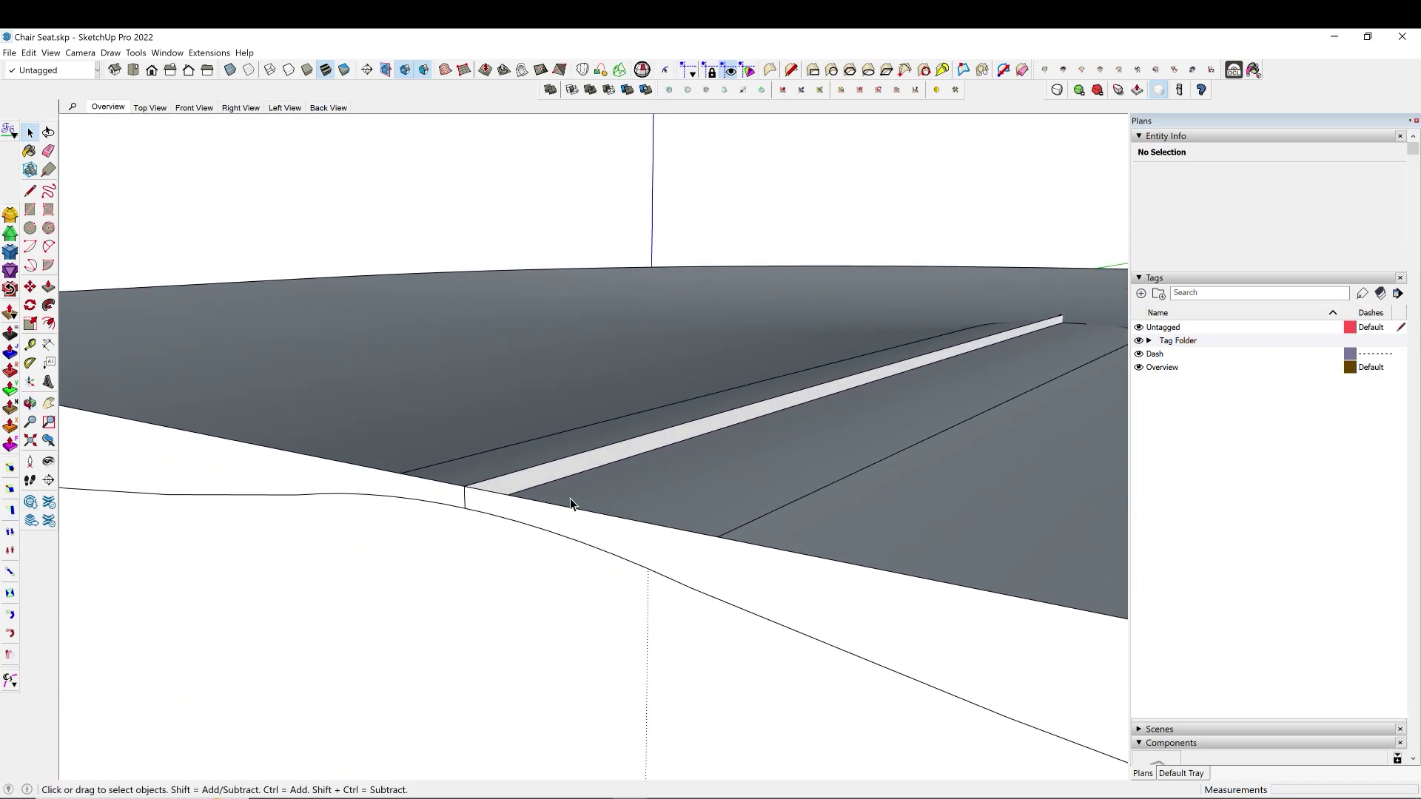
Delete the leftover light grey strip face and the stray edge on the seat side.
{"action": "left_click", "coordinate": [544, 474]}
{"action": "key", "text": "Delete"}
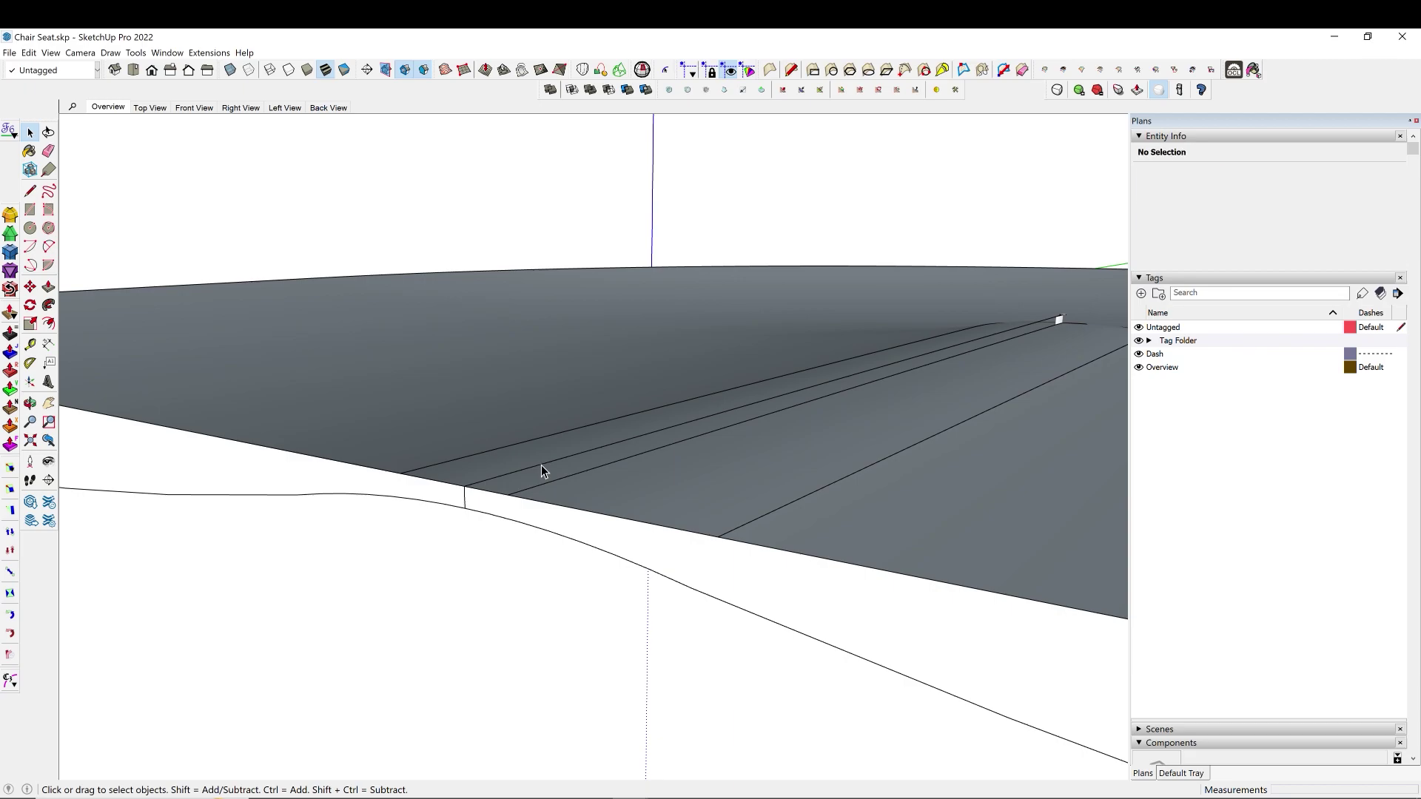
{"action": "left_click", "coordinate": [540, 465]}
{"action": "key", "text": "Delete"}
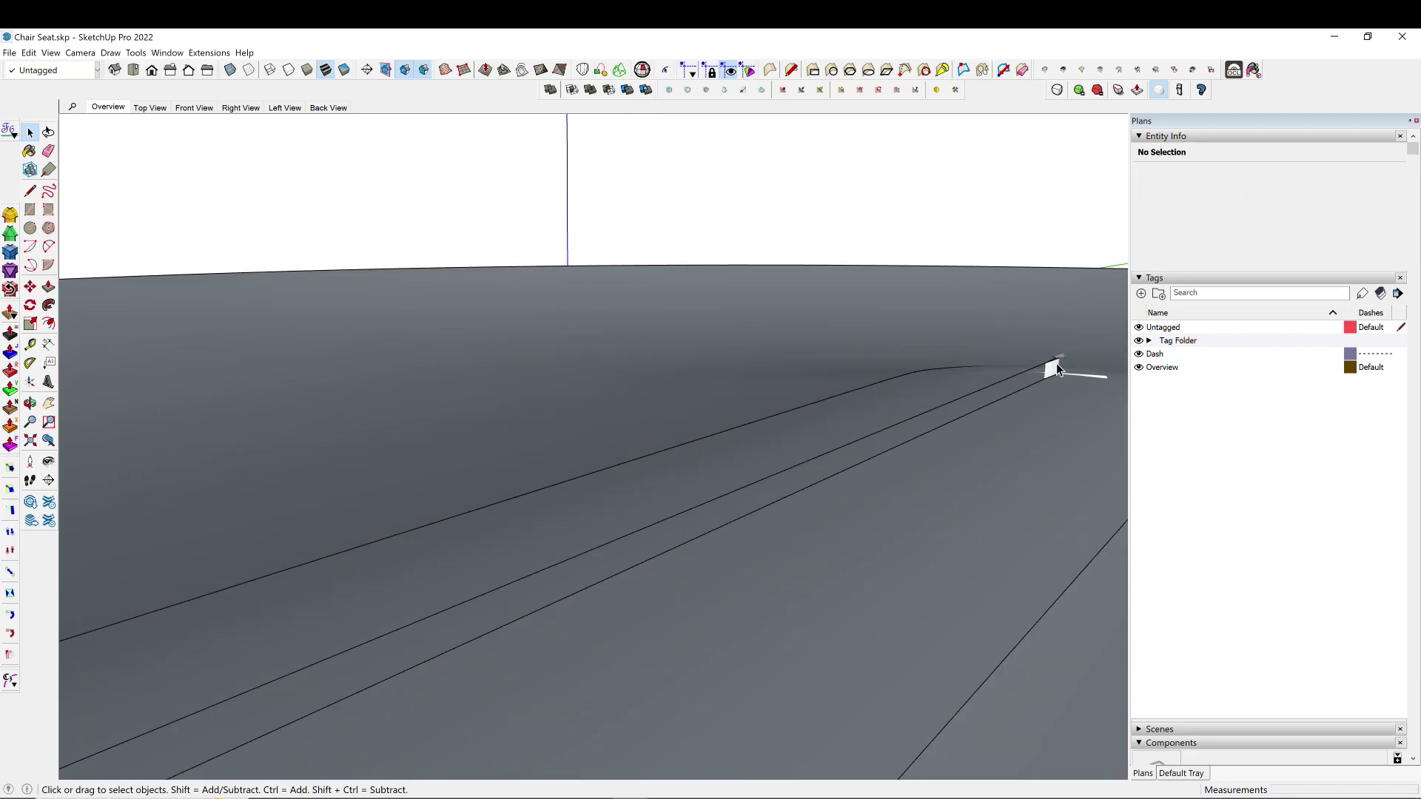
{"action": "scroll", "coordinate": [1045, 368], "scroll_direction": "up", "scroll_amount": 5}
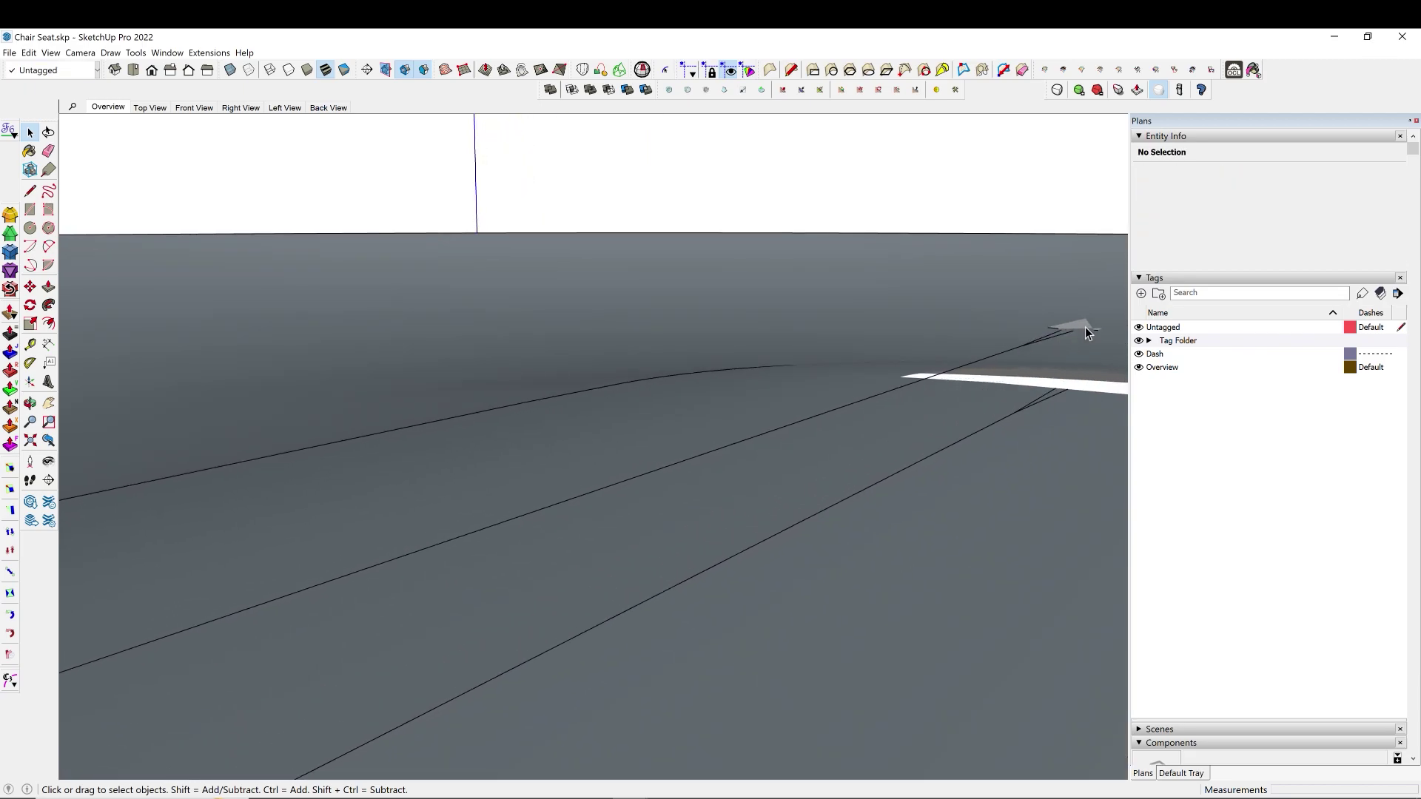
Delete the white left and right end faces of the seat.
{"action": "left_click", "coordinate": [1085, 327]}
{"action": "left_click", "coordinate": [1059, 341]}
{"action": "left_click", "coordinate": [1036, 339]}
{"action": "left_click", "coordinate": [1038, 348], "text": "shift"}
{"action": "scroll", "coordinate": [1039, 351], "scroll_direction": "down", "scroll_amount": 2}
{"action": "scroll", "coordinate": [1039, 351], "scroll_direction": "down", "scroll_amount": 5}
{"action": "left_click", "coordinate": [617, 415]}
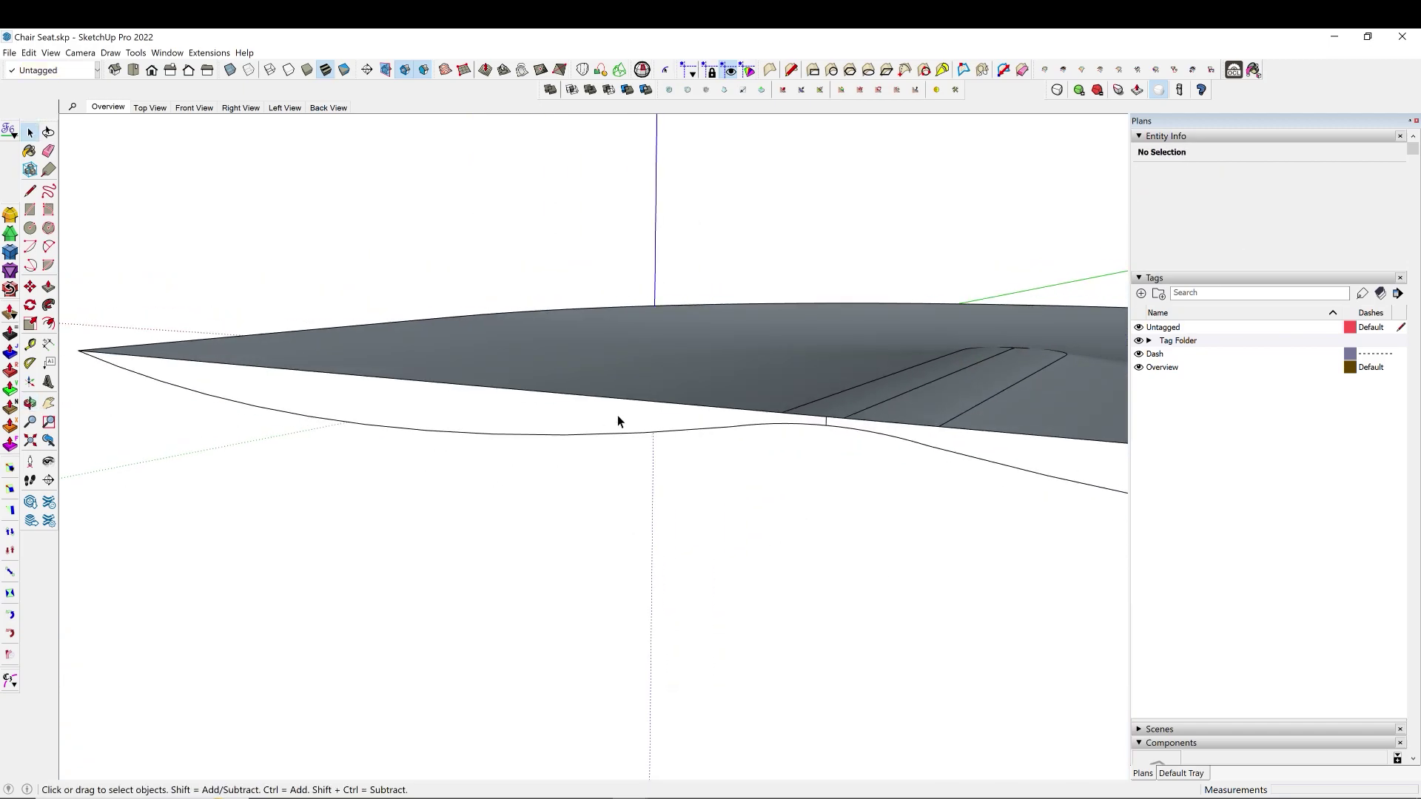
{"action": "left_click", "coordinate": [617, 415]}
{"action": "key", "text": "Delete"}
{"action": "left_click", "coordinate": [864, 425]}
{"action": "key", "text": "Delete"}
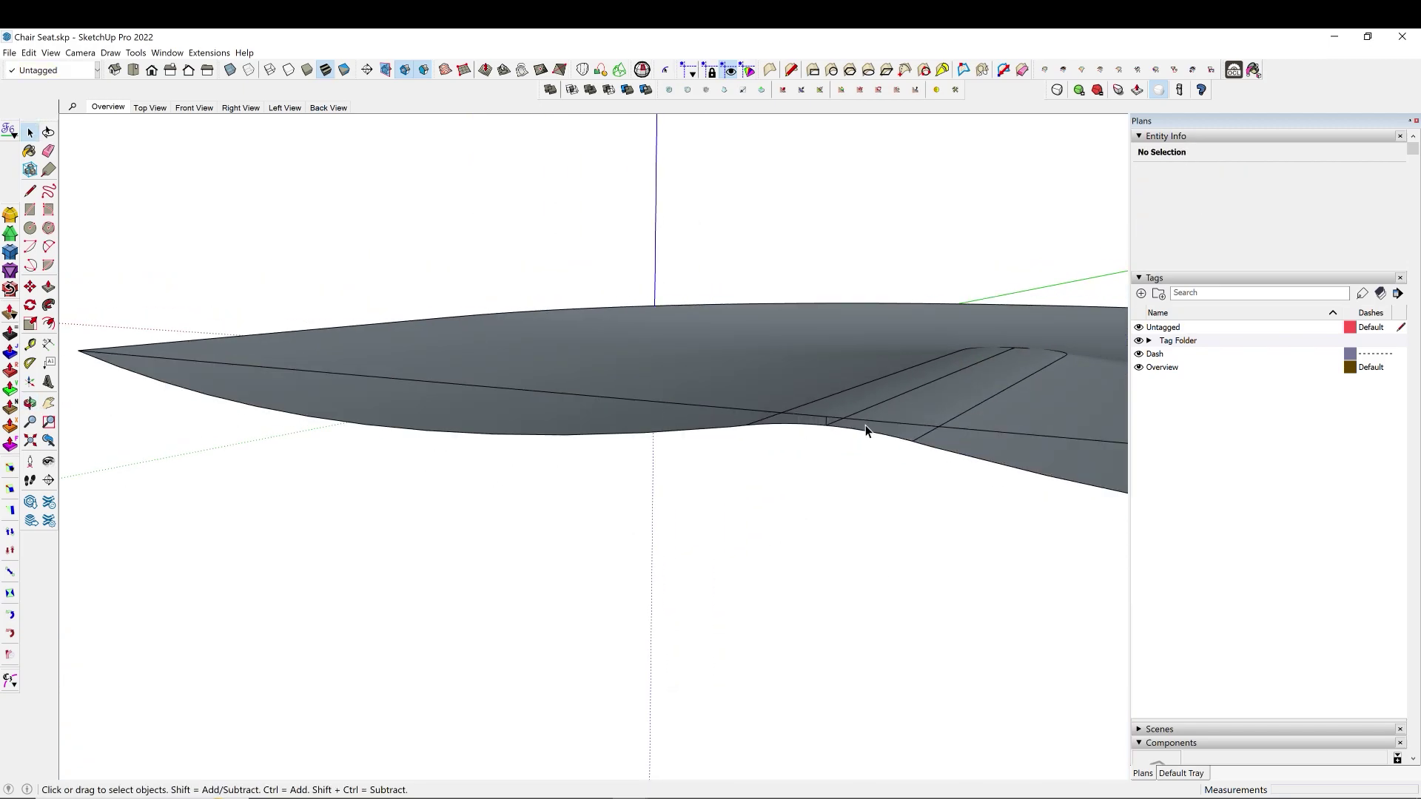
Delete the two long stray edges beside the short vertical segment and from the left tip.
{"action": "left_click", "coordinate": [859, 419]}
{"action": "key", "text": "Delete"}
{"action": "left_click", "coordinate": [789, 414]}
{"action": "key", "text": "Delete"}
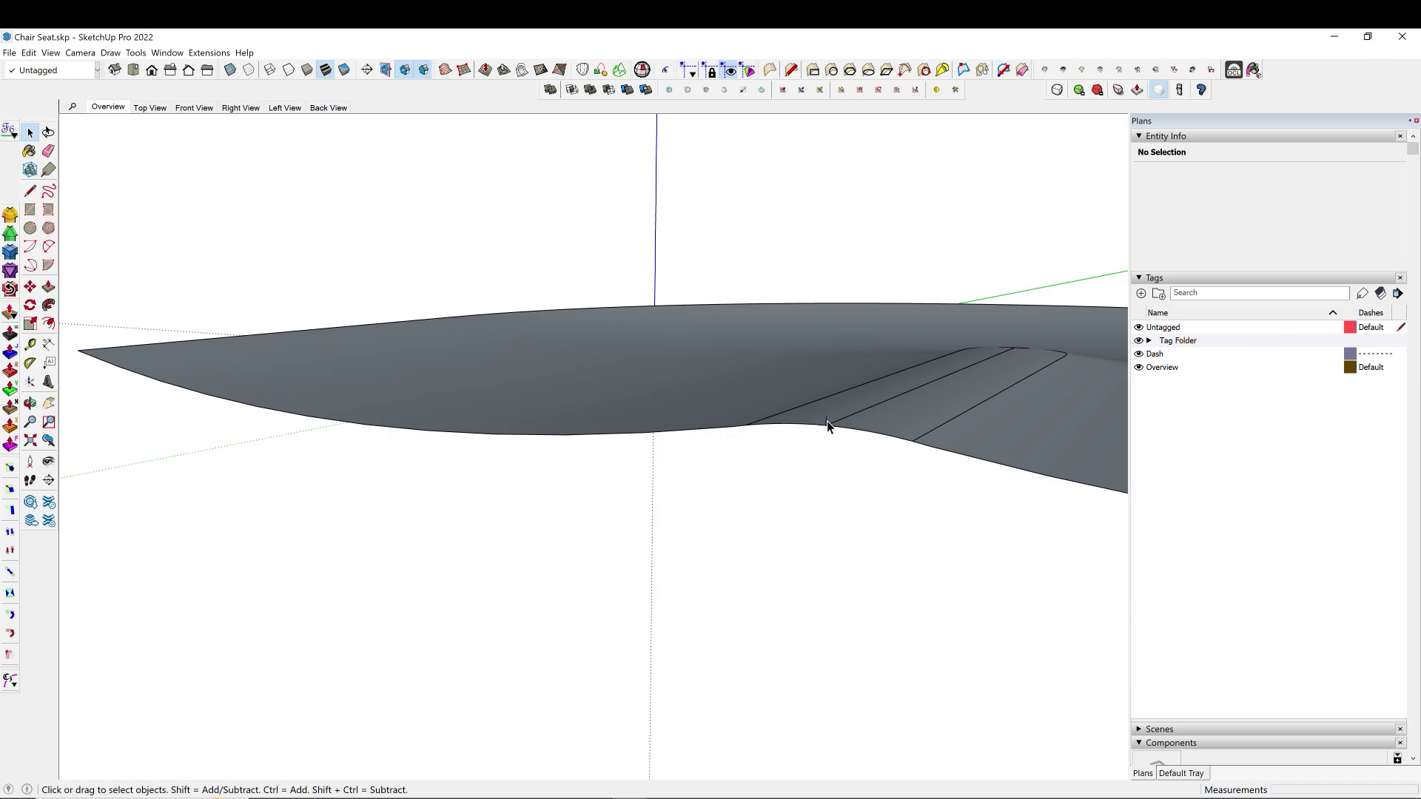
Delete the small vertical edge and look down on the seat top.
{"action": "key", "text": "Delete"}
{"action": "scroll", "coordinate": [716, 452], "scroll_direction": "down", "scroll_amount": 2}
{"action": "middle_click_drag", "start_coordinate": [717, 459], "coordinate": [983, 679]}
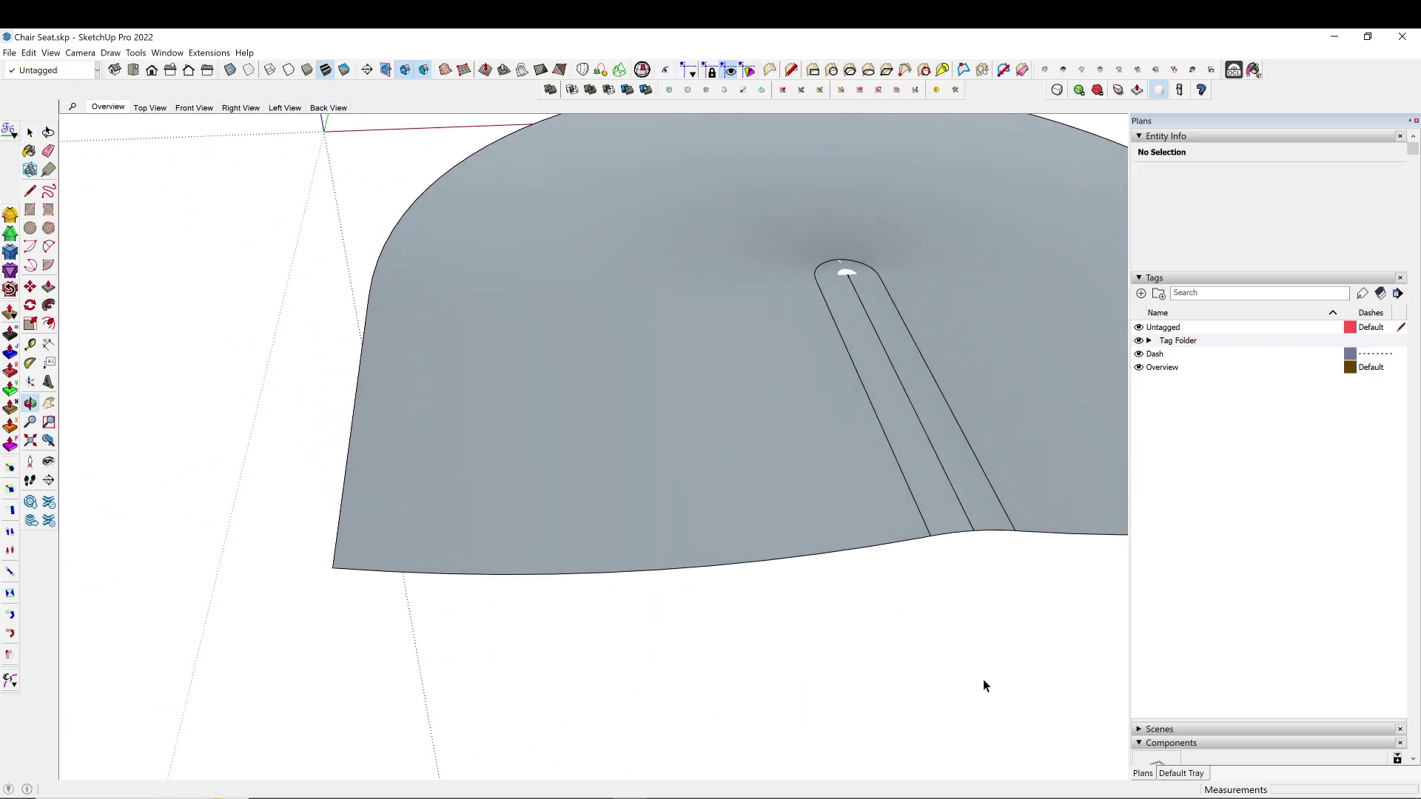
{"action": "middle_click_drag", "start_coordinate": [784, 444], "coordinate": [851, 496]}
{"action": "scroll", "coordinate": [806, 270], "scroll_direction": "up", "scroll_amount": 5}
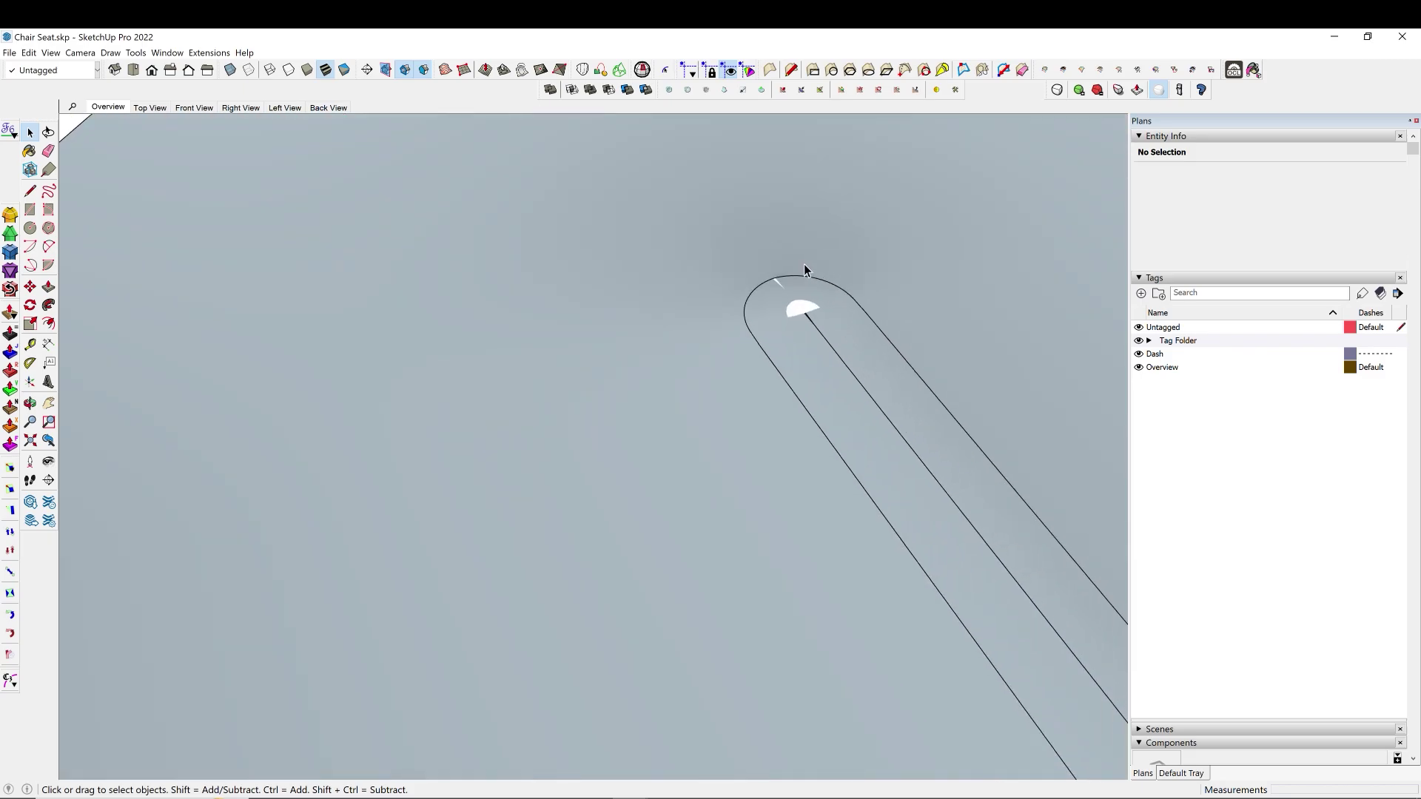
{"action": "scroll", "coordinate": [818, 356], "scroll_direction": "up", "scroll_amount": 5}
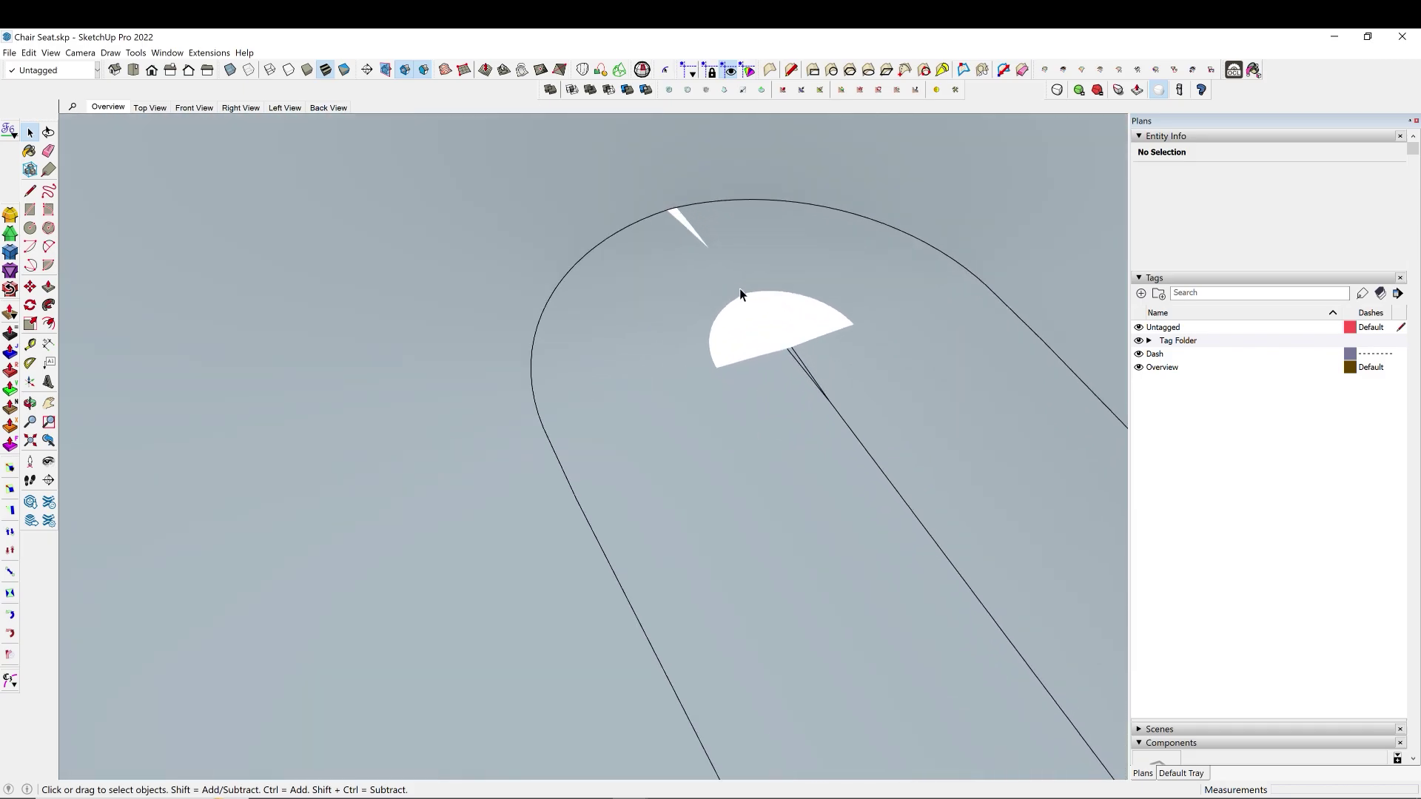
{"action": "middle_click_drag", "start_coordinate": [720, 326], "coordinate": [935, 352]}
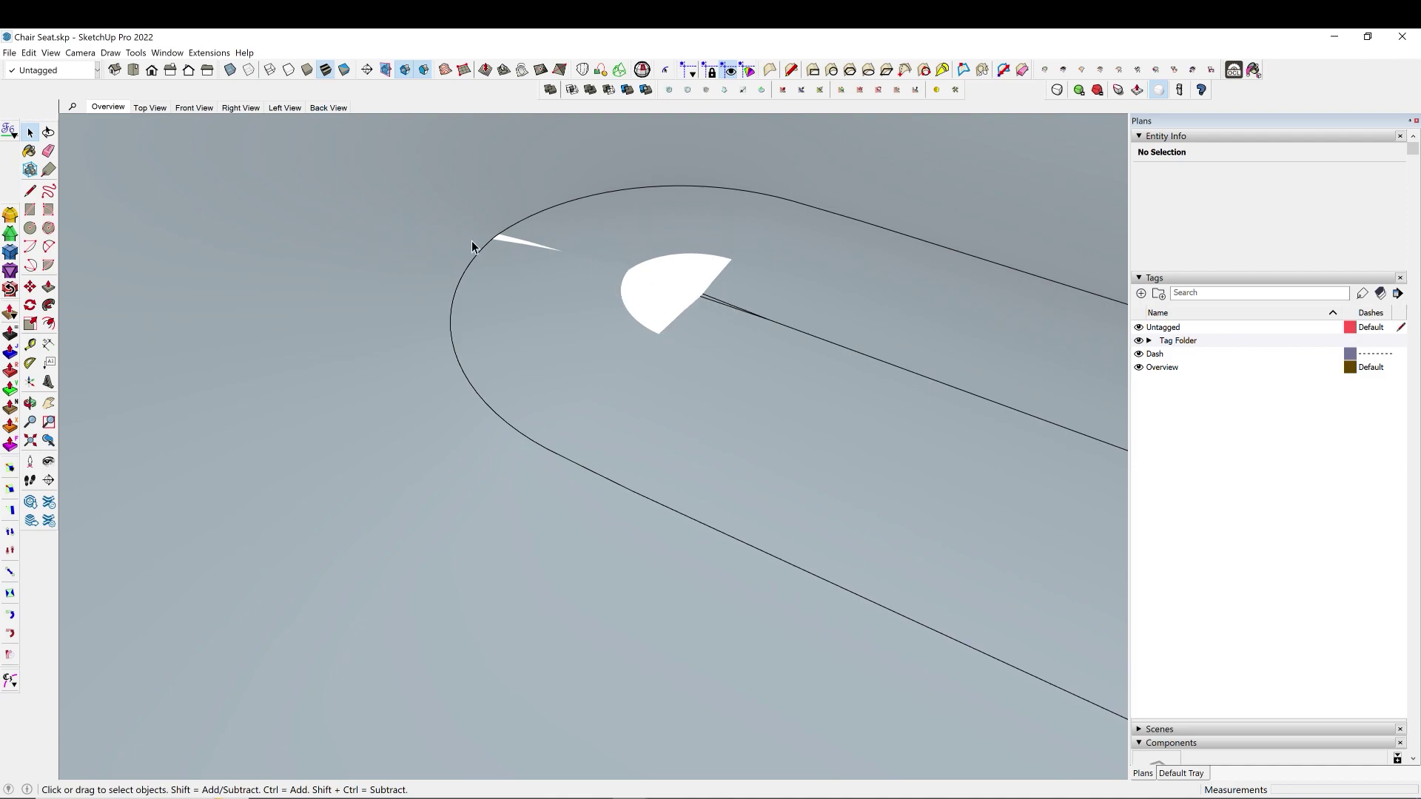
Turn on Hidden Geometry to show the hidden edges across the model.
{"action": "left_click", "coordinate": [52, 53]}
{"action": "left_click", "coordinate": [74, 82]}
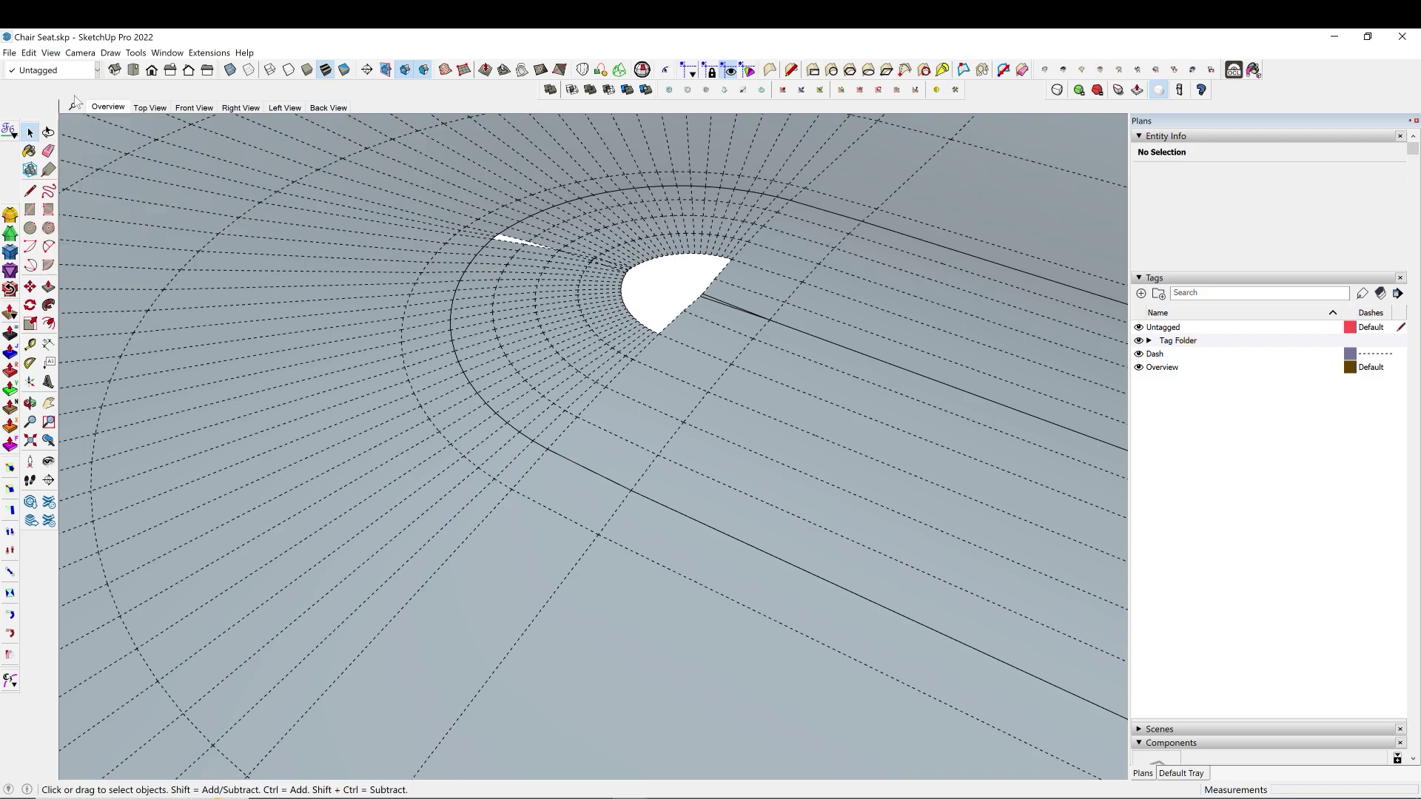
{"action": "scroll", "coordinate": [583, 252], "scroll_direction": "up", "scroll_amount": 2}
{"action": "scroll", "coordinate": [492, 244], "scroll_direction": "up", "scroll_amount": 6}
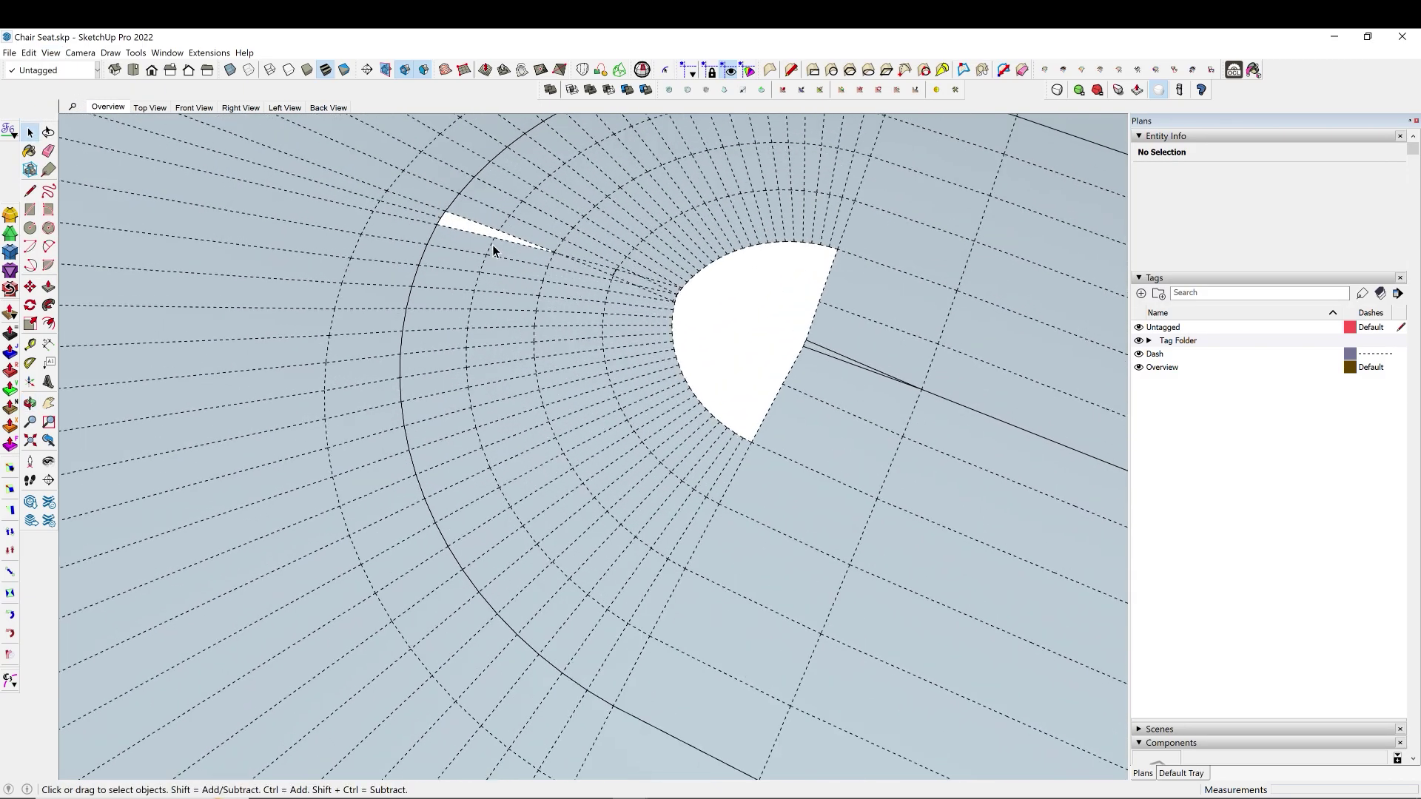
{"action": "scroll", "coordinate": [484, 234], "scroll_direction": "down", "scroll_amount": 3}
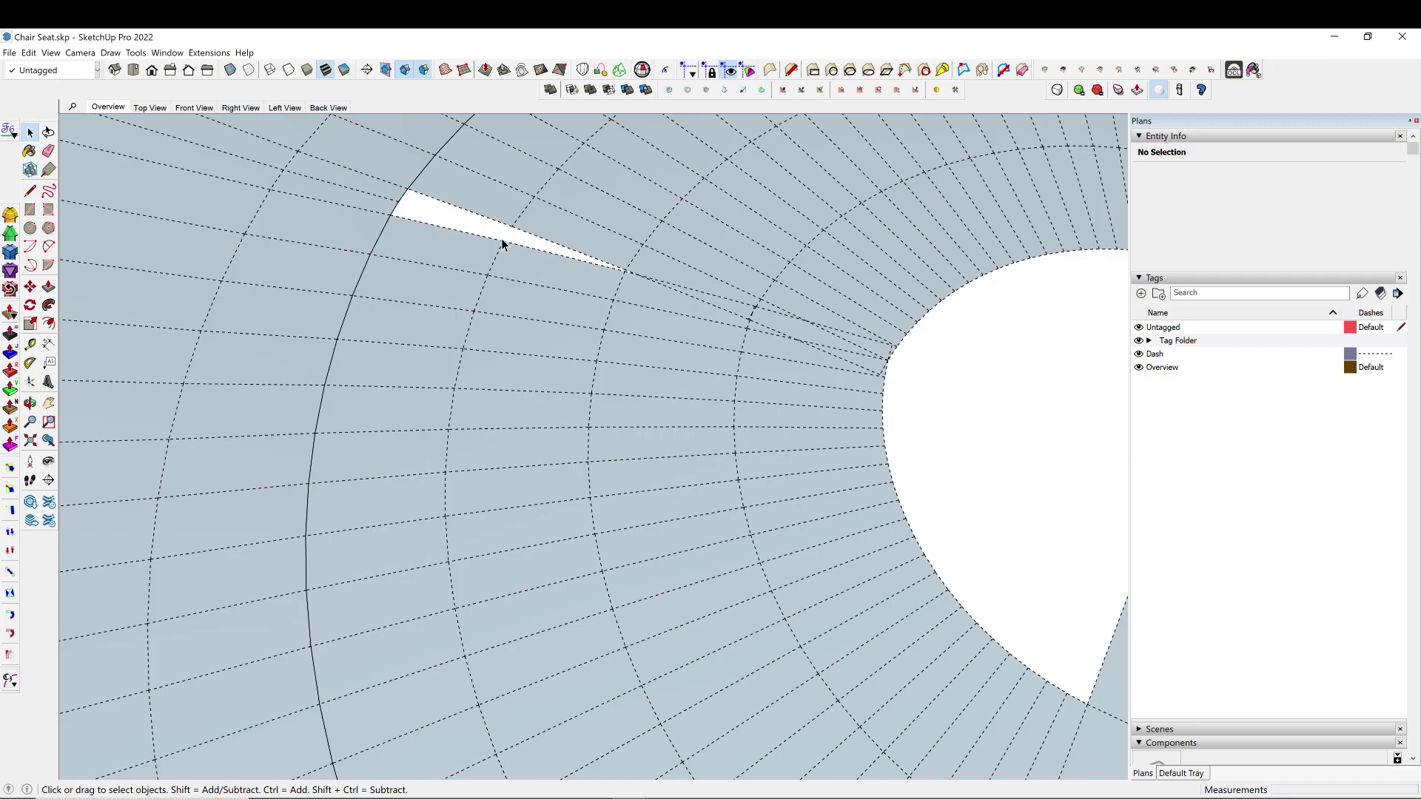
Draw short lines at the sliver's corner and tip so faces fill the gap.
{"action": "key", "text": "l"}
{"action": "left_click", "coordinate": [507, 237]}
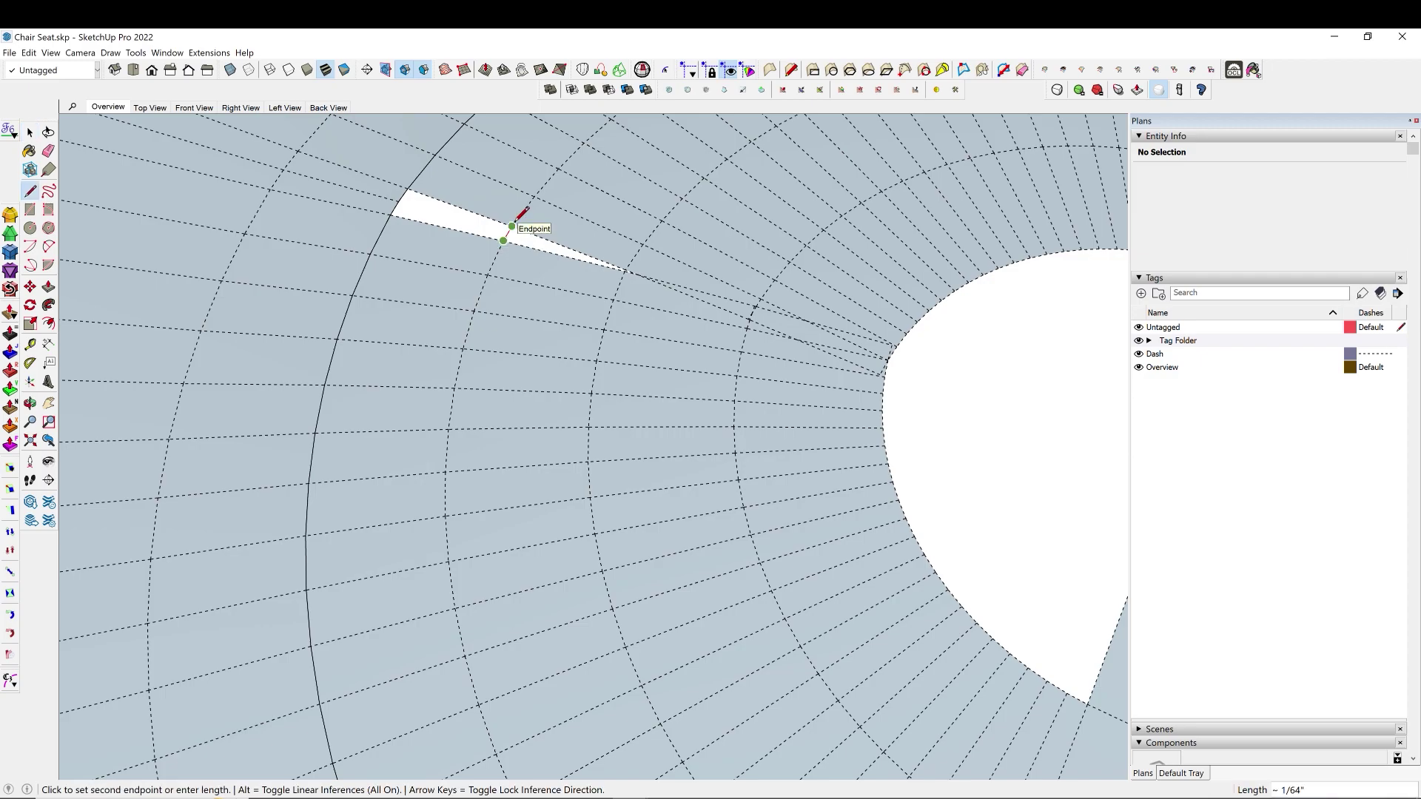
{"action": "left_click", "coordinate": [515, 221]}
{"action": "scroll", "coordinate": [637, 252], "scroll_direction": "up", "scroll_amount": 6}
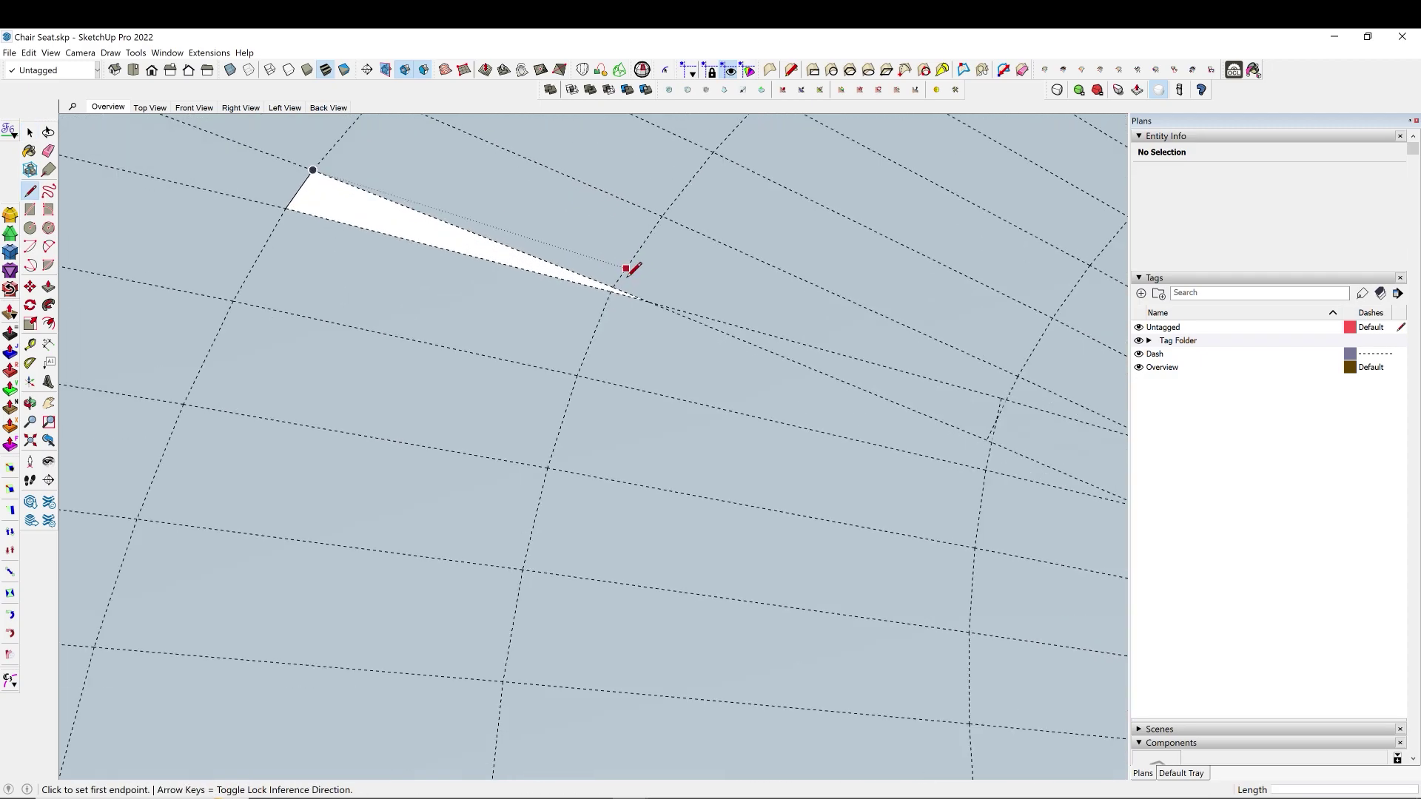
{"action": "left_click", "coordinate": [611, 289]}
{"action": "left_click", "coordinate": [650, 301]}
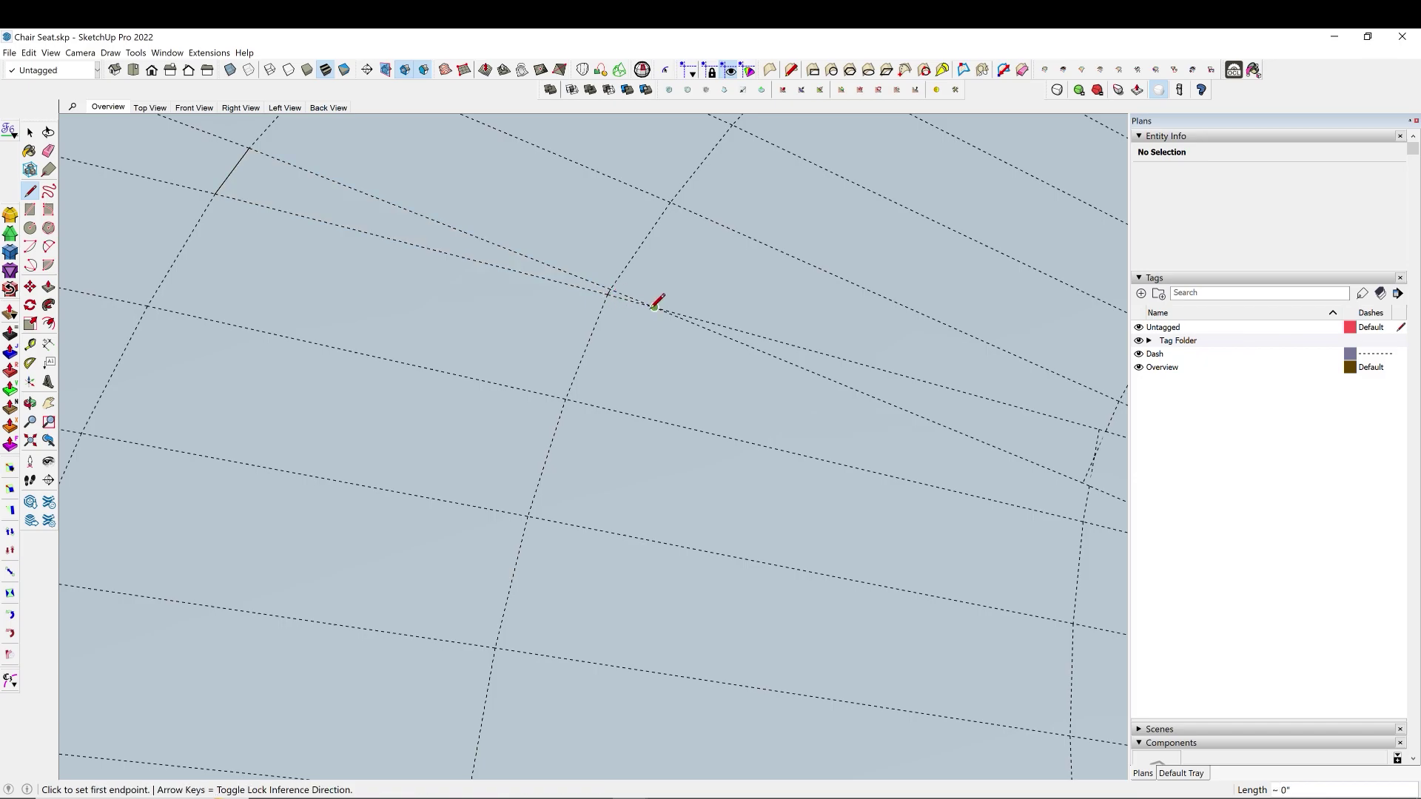
{"action": "scroll", "coordinate": [438, 260], "scroll_direction": "down", "scroll_amount": 6}
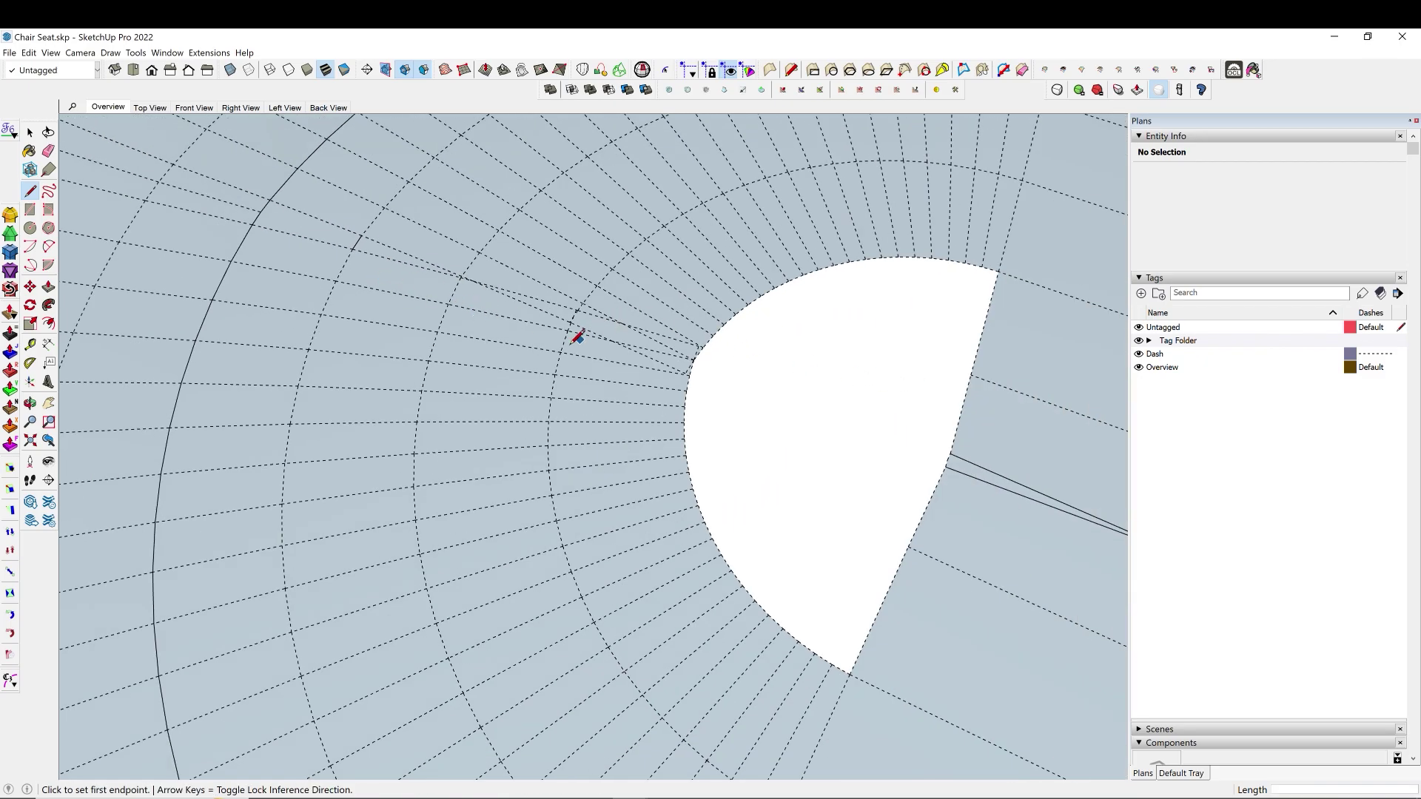
{"action": "scroll", "coordinate": [572, 344], "scroll_direction": "down", "scroll_amount": 2}
{"action": "scroll", "coordinate": [867, 394], "scroll_direction": "up", "scroll_amount": 4}
Draw lines across the semicircular hole between its straight edge and left vertex.
{"action": "left_click", "coordinate": [870, 344]}
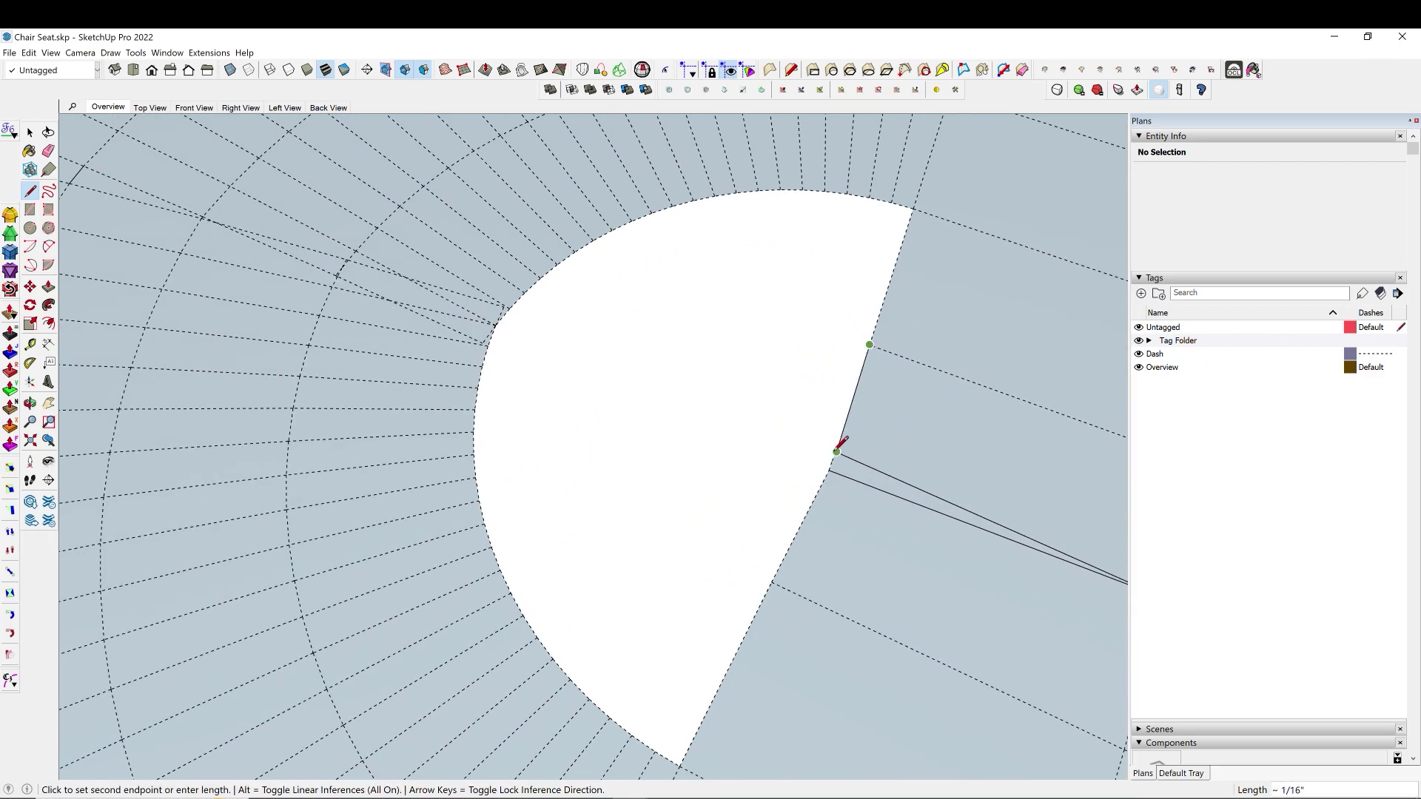
{"action": "left_click", "coordinate": [777, 576]}
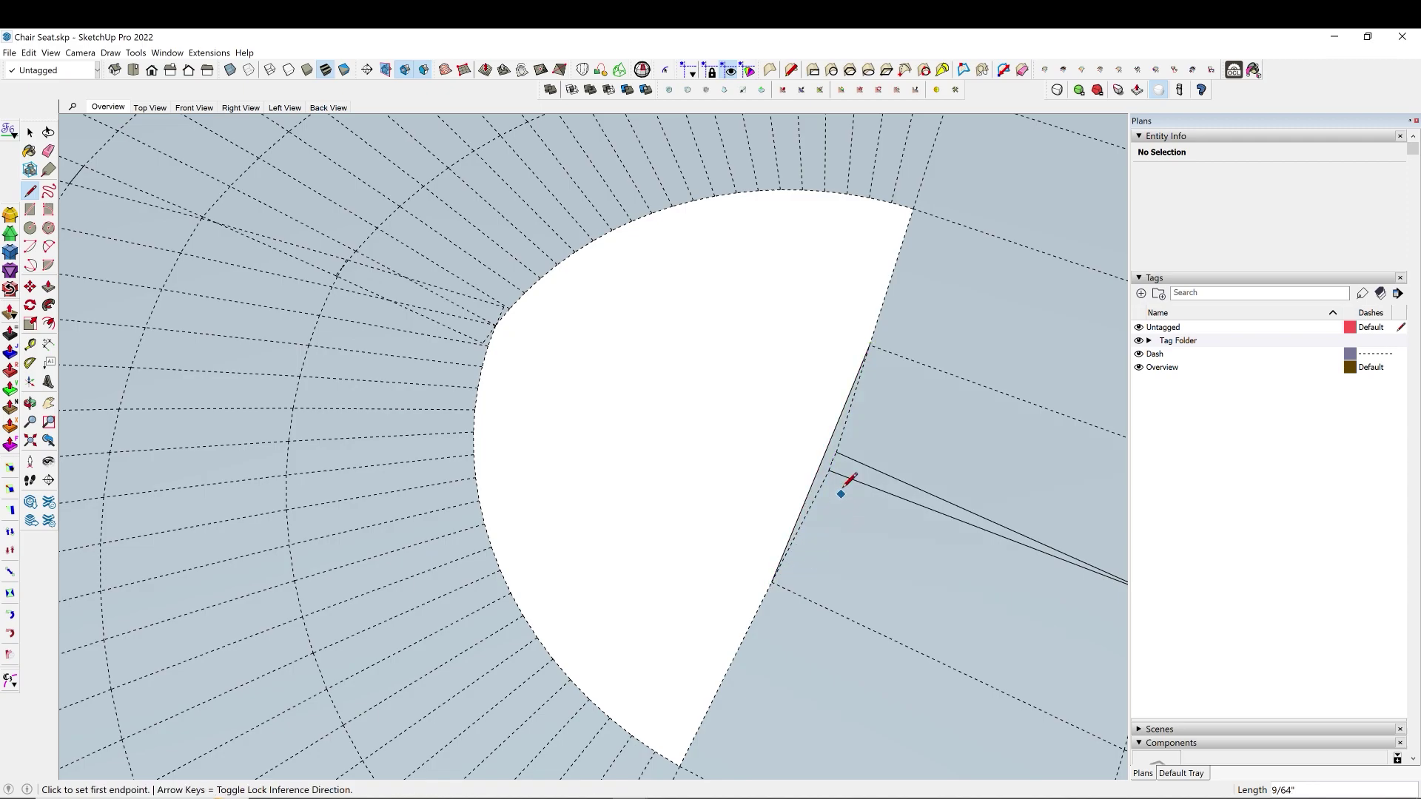
{"action": "scroll", "coordinate": [517, 328], "scroll_direction": "up", "scroll_amount": 6}
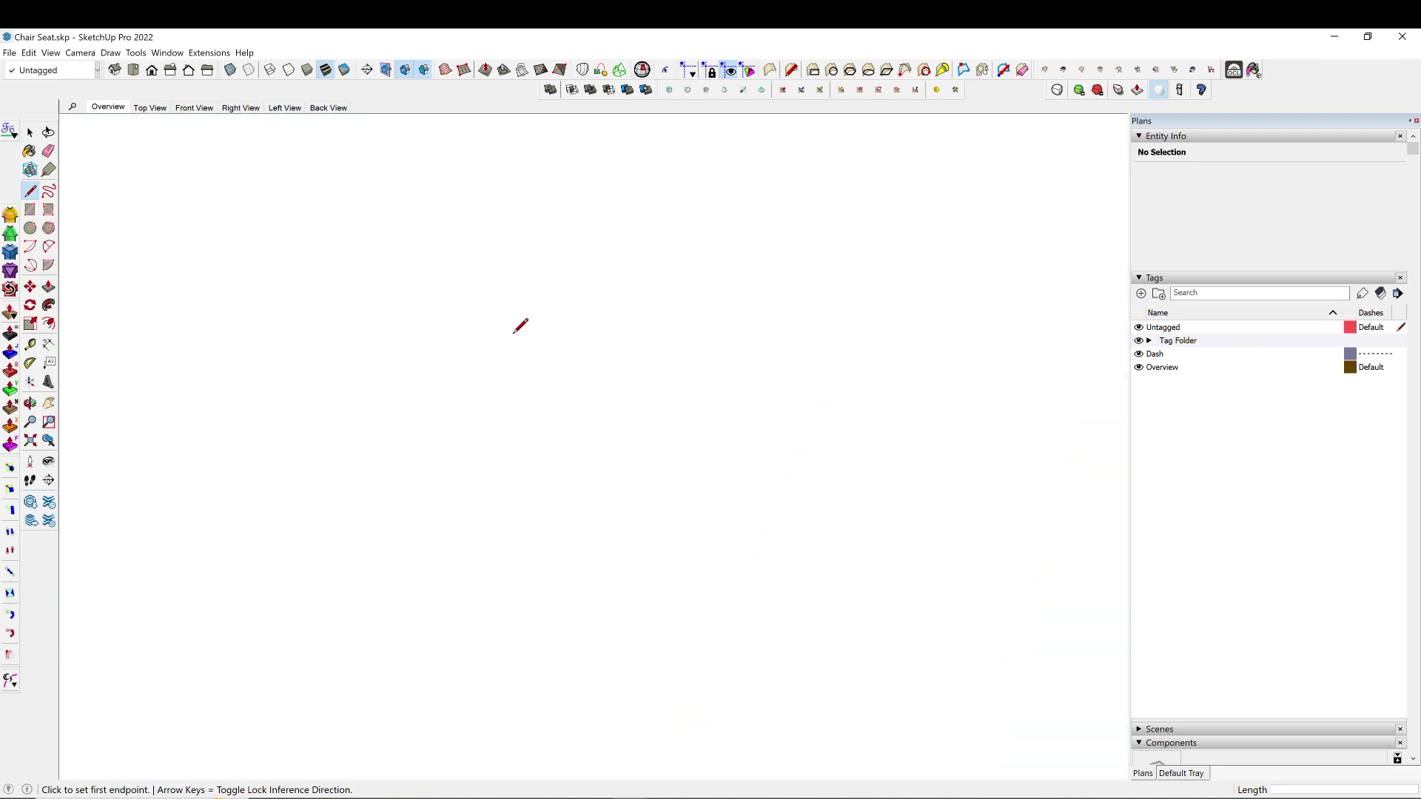
{"action": "scroll", "coordinate": [626, 374], "scroll_direction": "down", "scroll_amount": 2}
{"action": "left_click", "coordinate": [778, 430]}
{"action": "scroll", "coordinate": [584, 348], "scroll_direction": "down", "scroll_amount": 5}
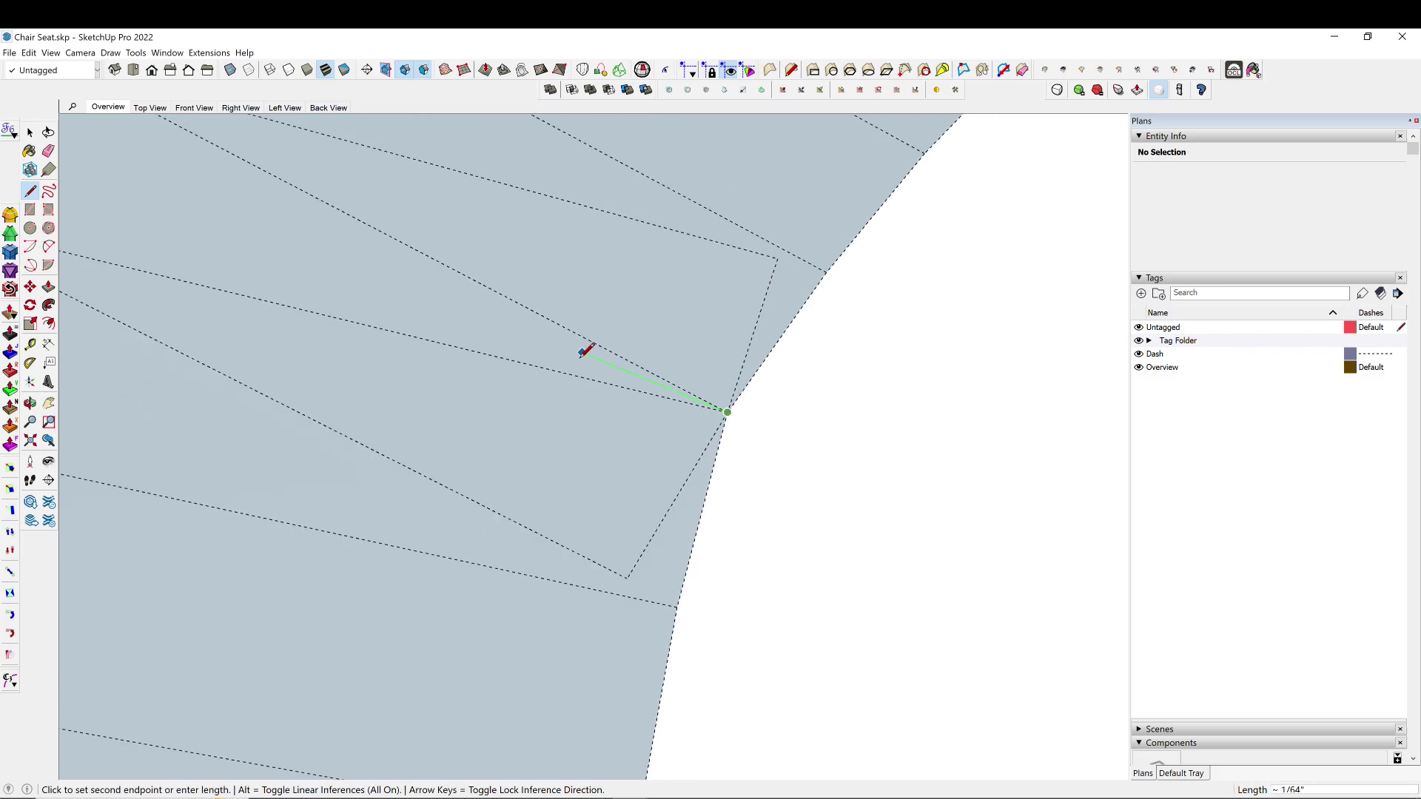
{"action": "scroll", "coordinate": [533, 327], "scroll_direction": "down", "scroll_amount": 1}
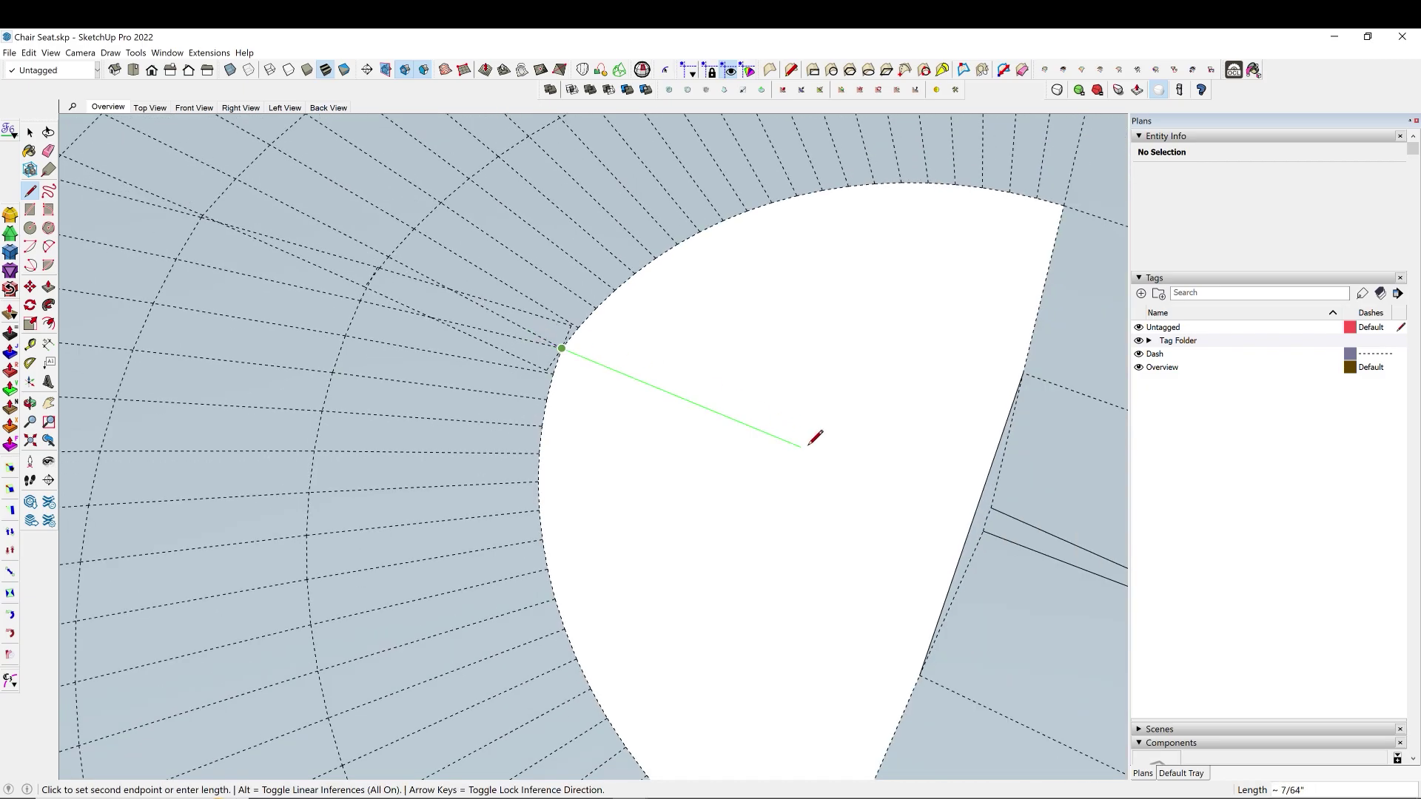
{"action": "left_click", "coordinate": [973, 514]}
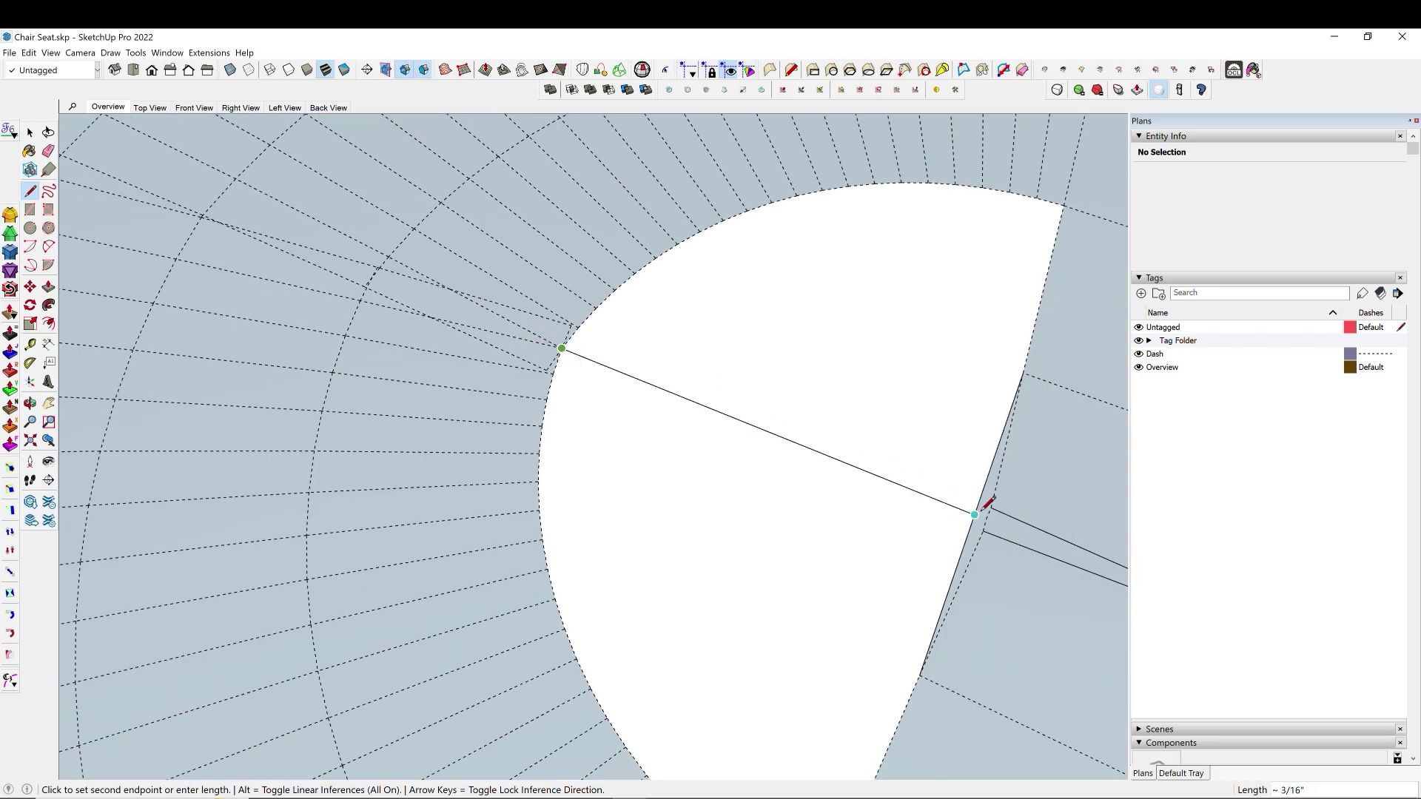
{"action": "key", "text": "space"}
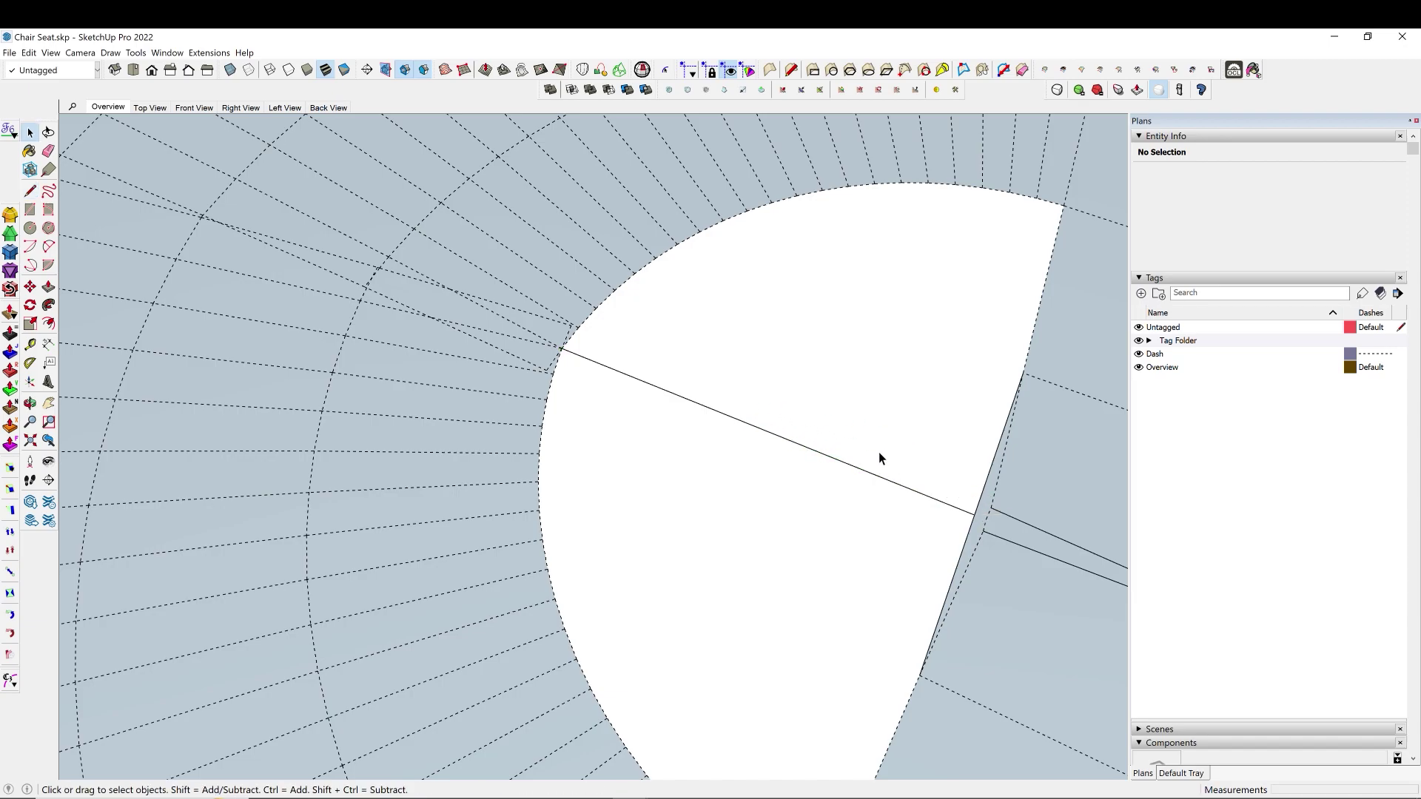
{"action": "mouse_move", "coordinate": [693, 363]}
{"action": "middle_mouse_down"}
{"action": "mouse_move", "coordinate": [673, 175]}
{"action": "mouse_move", "coordinate": [851, 293]}
{"action": "middle_mouse_up"}
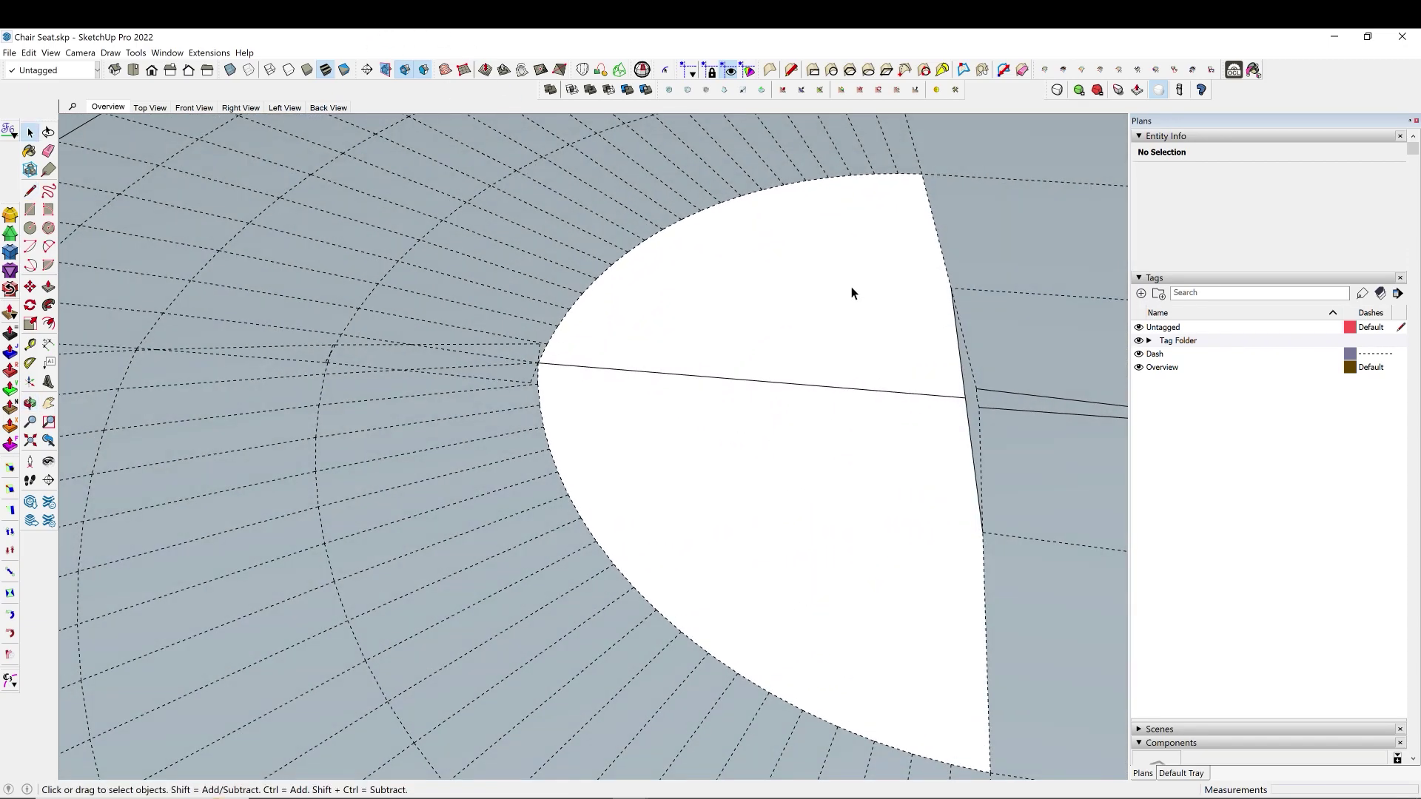
Select the new edge across the hole and turn hidden-edge display back off.
{"action": "left_click", "coordinate": [764, 380]}
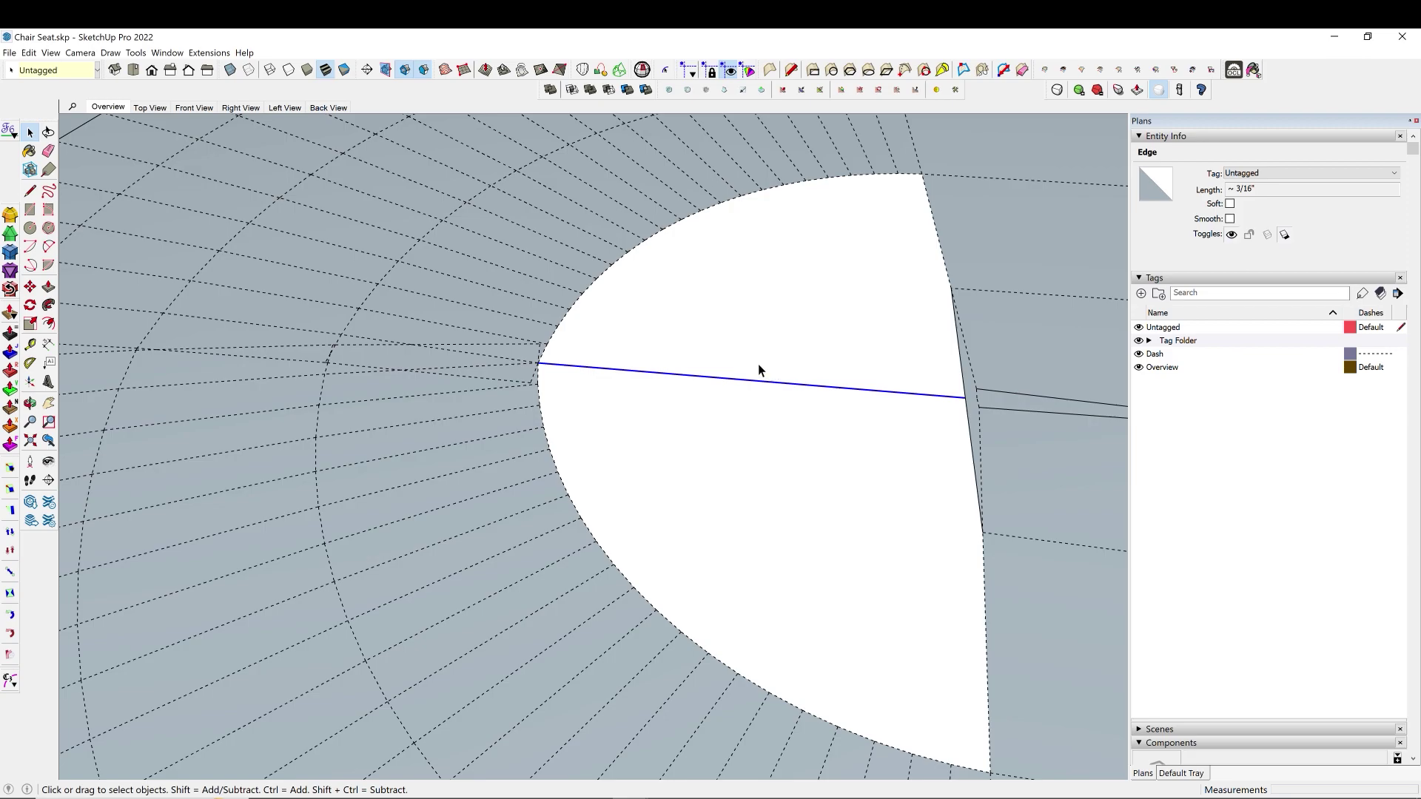
{"action": "left_click", "coordinate": [51, 53]}
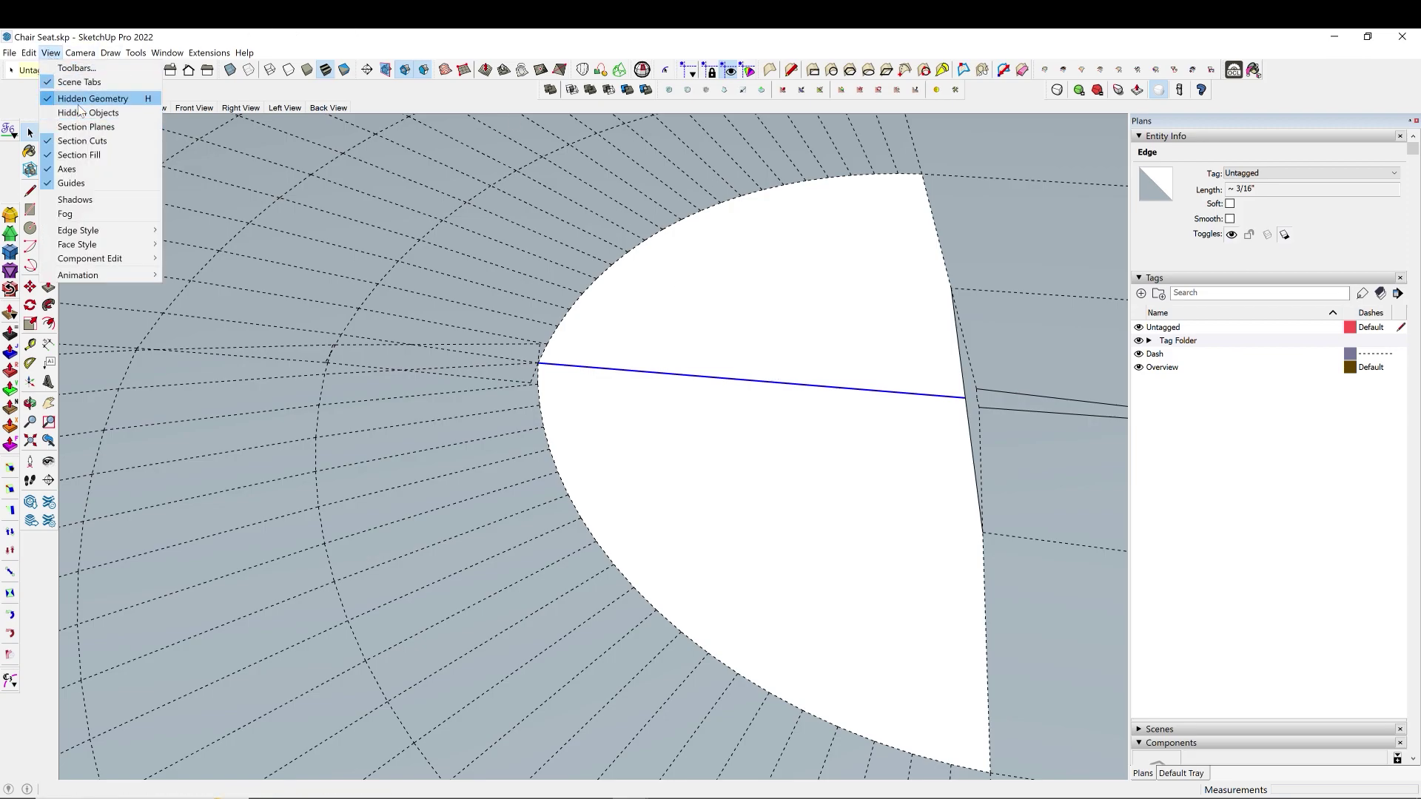
{"action": "left_click", "coordinate": [81, 109]}
{"action": "scroll", "coordinate": [512, 352], "scroll_direction": "down", "scroll_amount": 4}
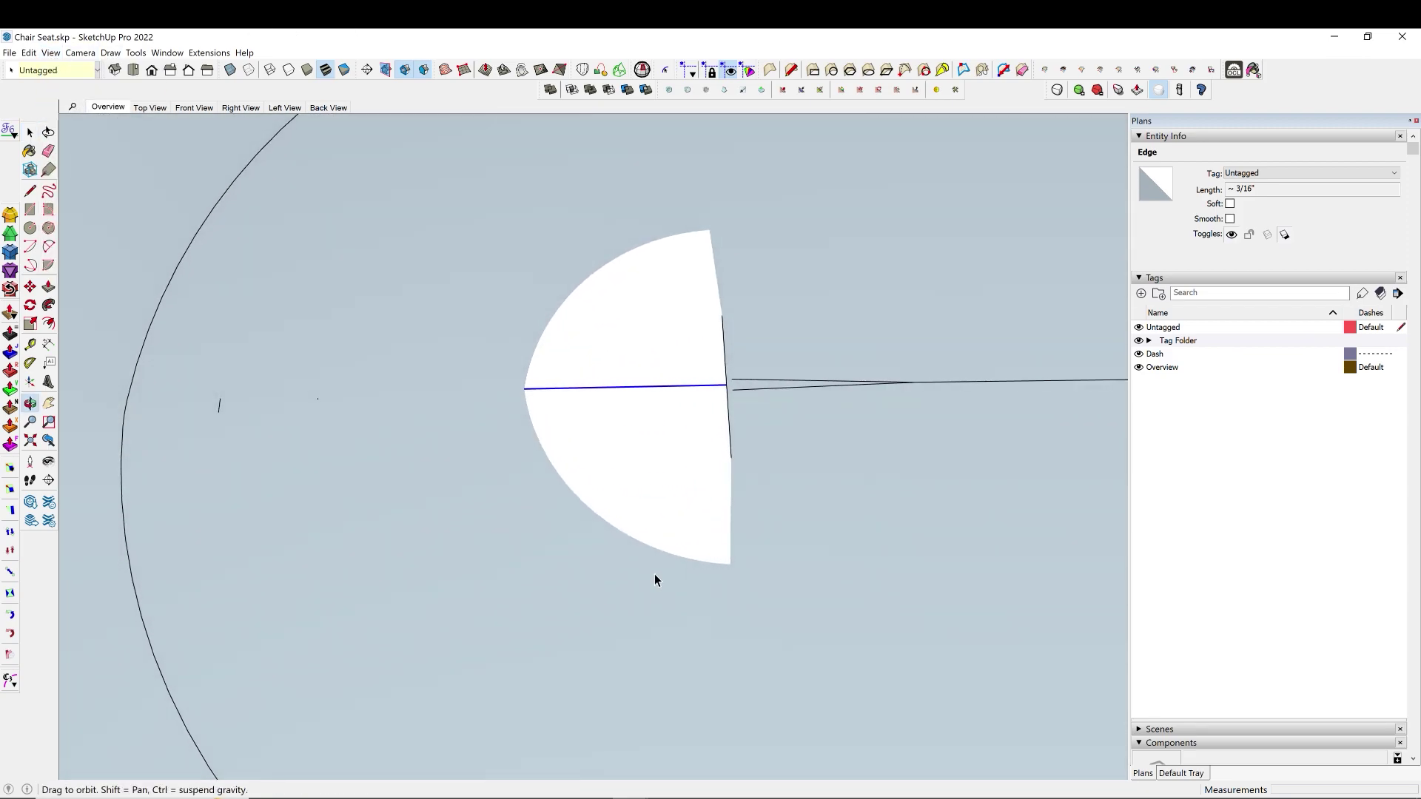
Select the upper wedge's arc and edges, generate a trial Curviloft skin, then exit the preview.
{"action": "left_click_drag", "start_coordinate": [393, 164], "coordinate": [762, 397]}
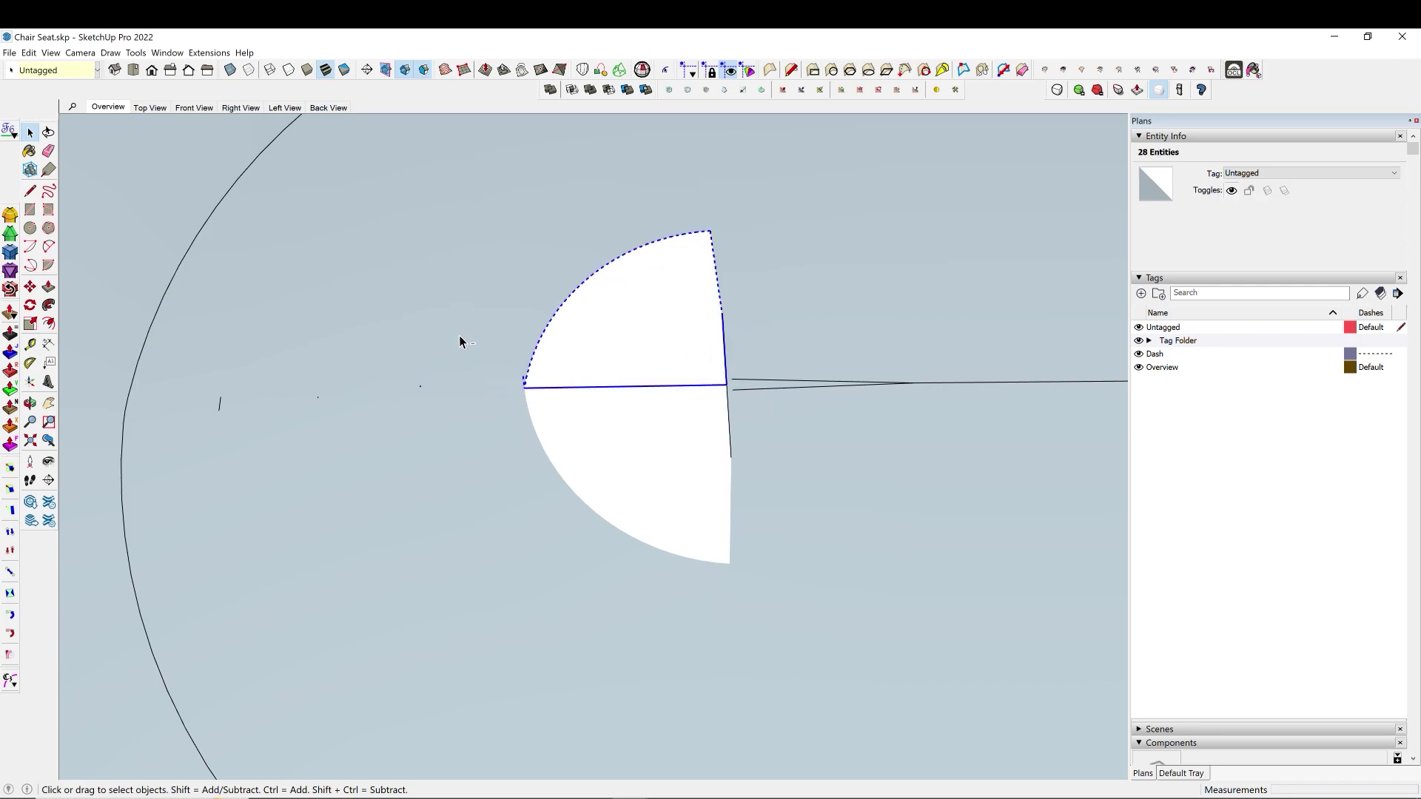
{"action": "left_click", "coordinate": [428, 406], "text": "ctrl+shift"}
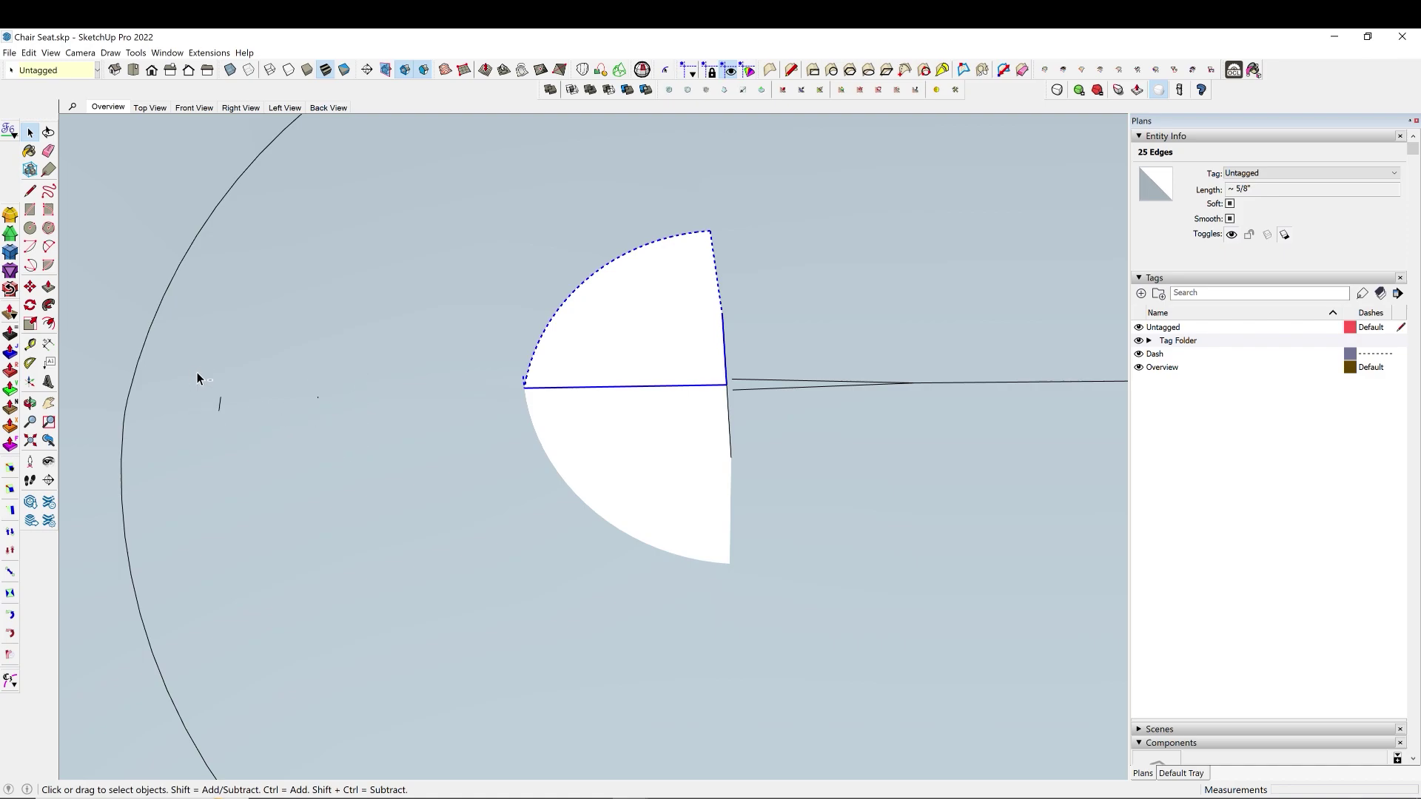
{"action": "scroll", "coordinate": [758, 365], "scroll_direction": "up", "scroll_amount": 3}
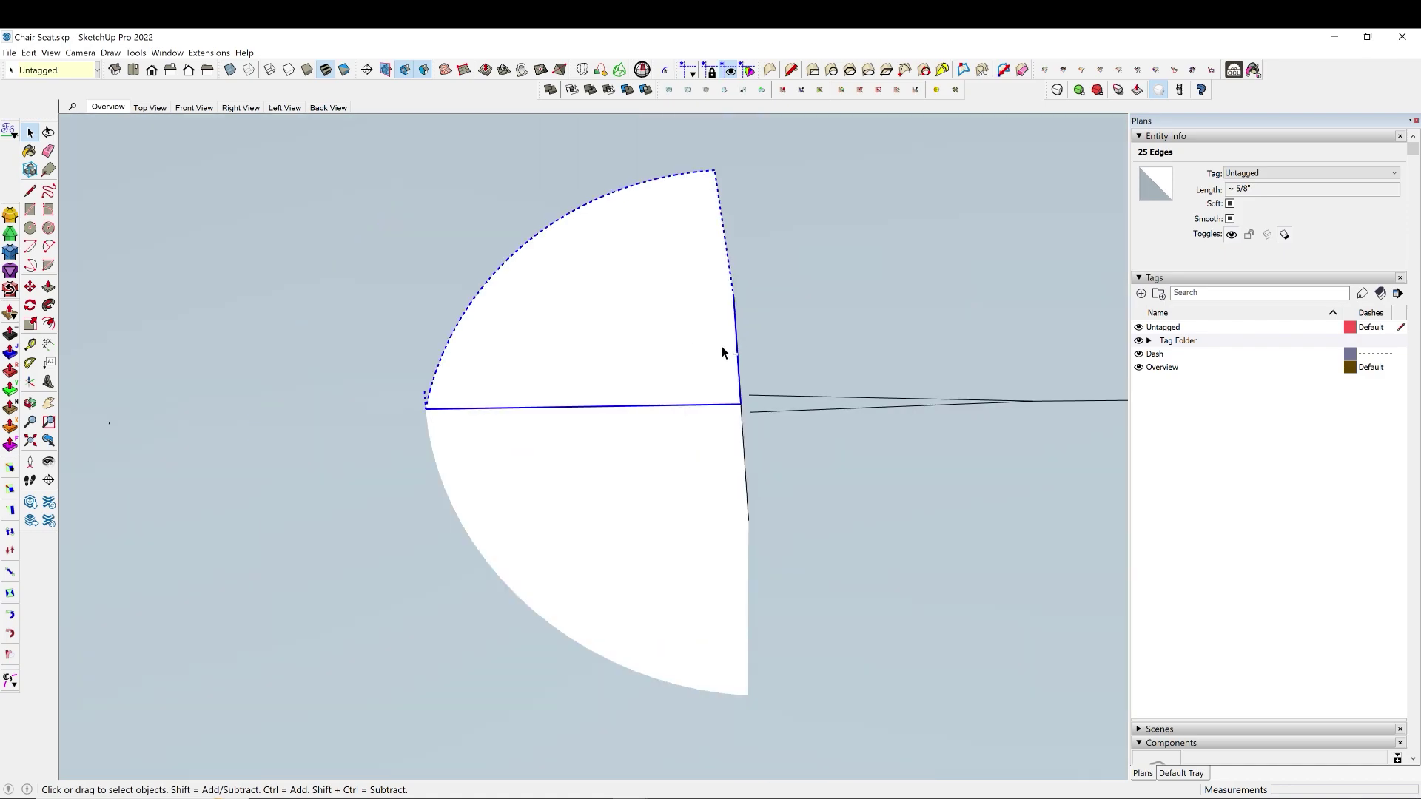
{"action": "scroll", "coordinate": [443, 402], "scroll_direction": "up", "scroll_amount": 3}
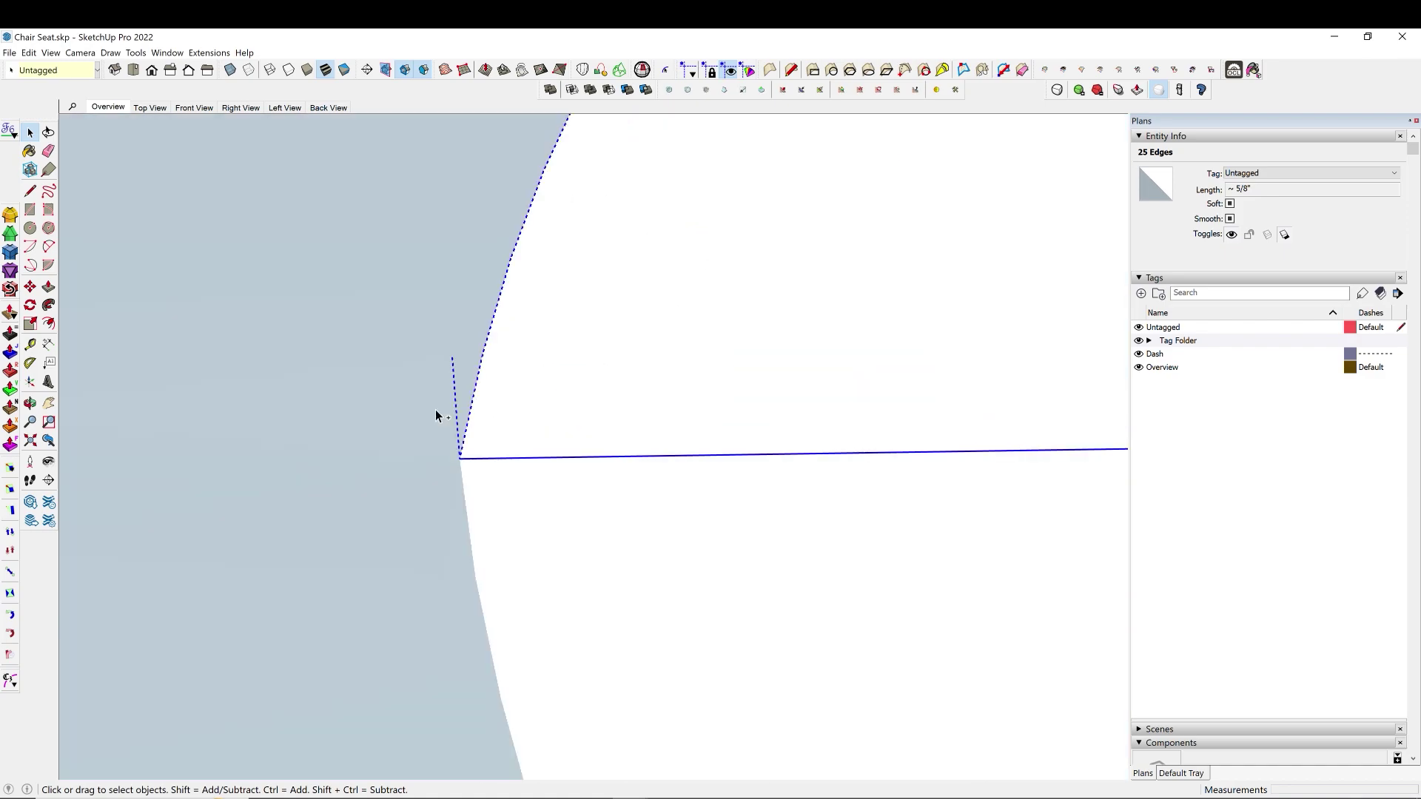
{"action": "scroll", "coordinate": [655, 403], "scroll_direction": "down", "scroll_amount": 4}
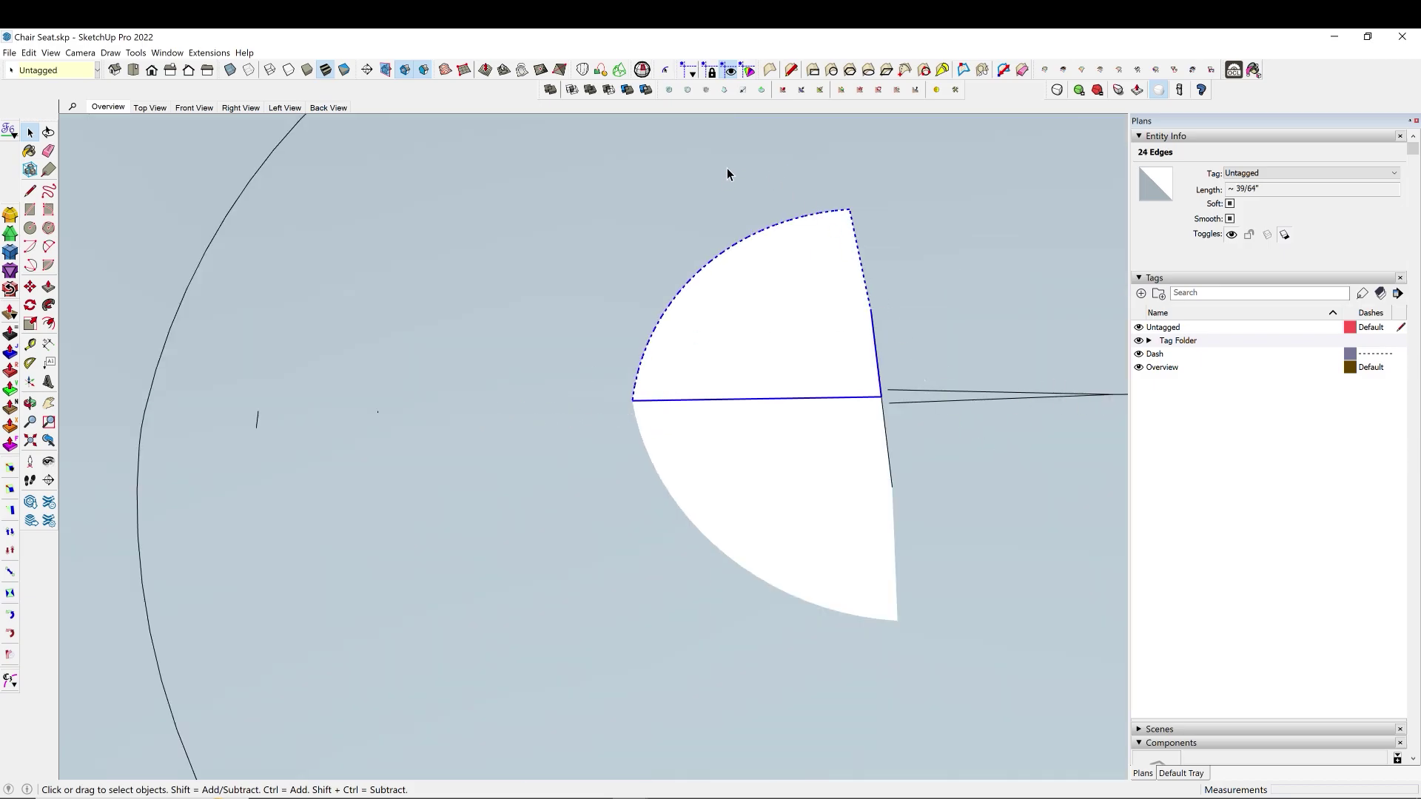
{"action": "left_click", "coordinate": [620, 70]}
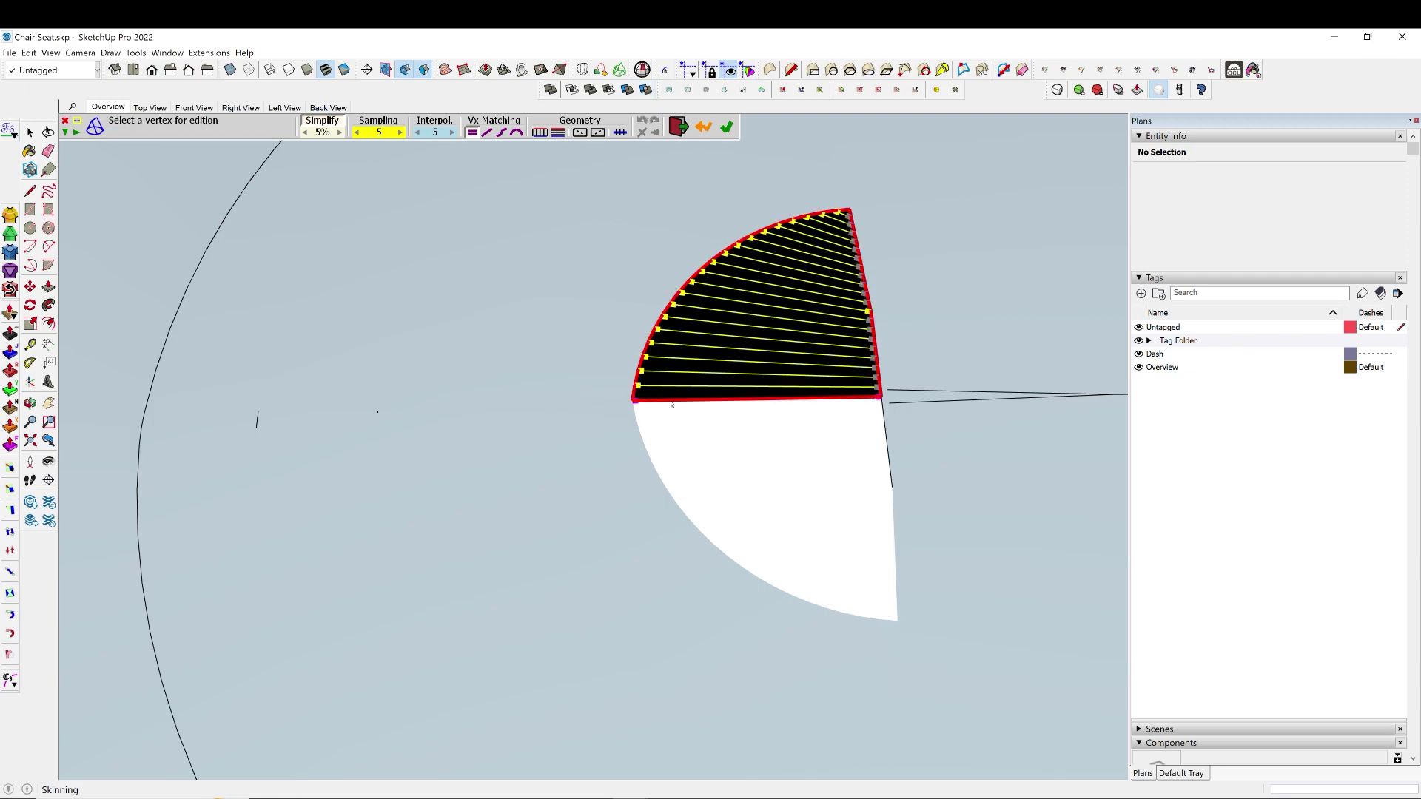
{"action": "left_click", "coordinate": [965, 503]}
{"action": "left_click", "coordinate": [966, 504]}
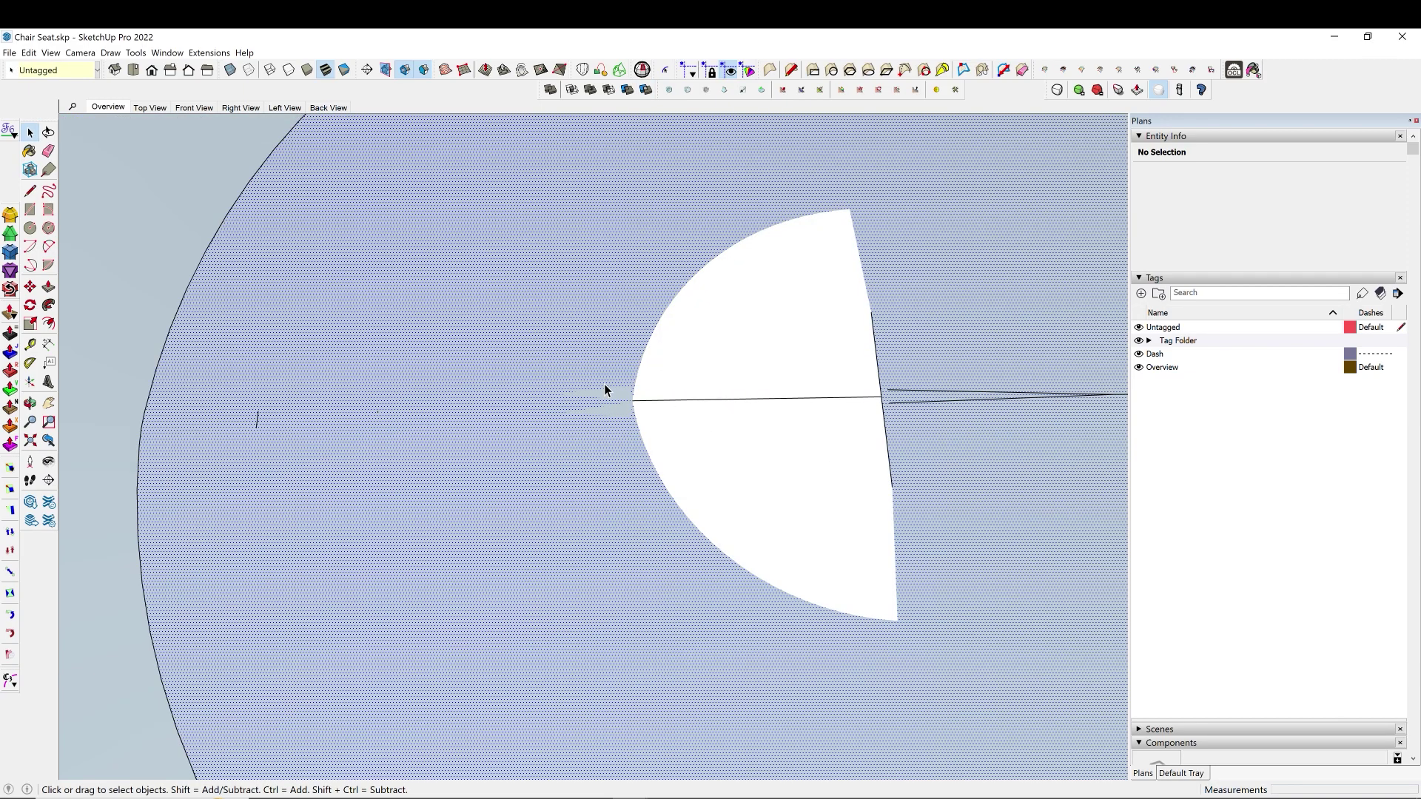
Select only the lower quarter wedge's edges and loft them into an accepted Curviloft surface.
{"action": "left_click", "coordinate": [575, 377]}
{"action": "left_click_drag", "start_coordinate": [595, 375], "coordinate": [903, 638]}
{"action": "scroll", "coordinate": [651, 402], "scroll_direction": "up", "scroll_amount": 10}
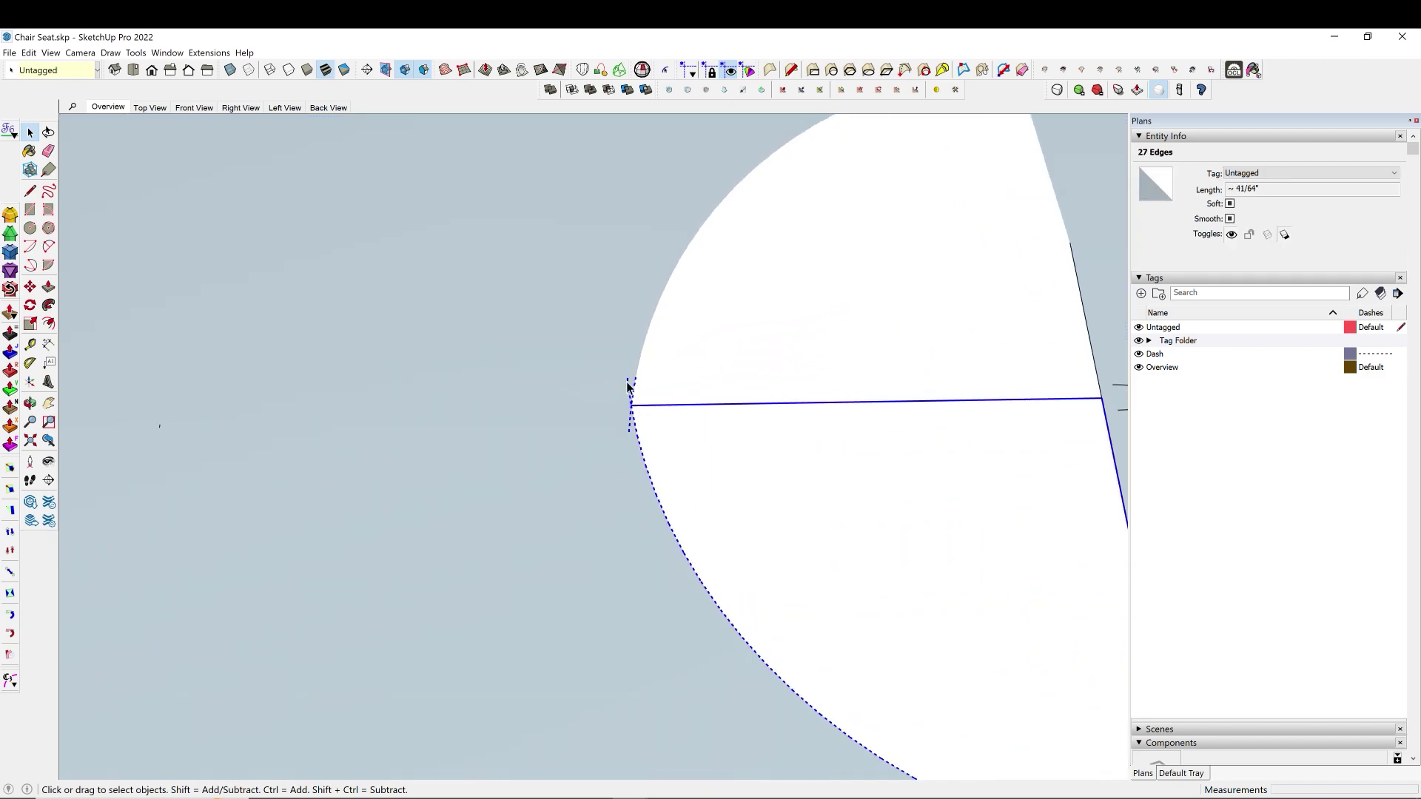
{"action": "scroll", "coordinate": [601, 389], "scroll_direction": "down", "scroll_amount": 3}
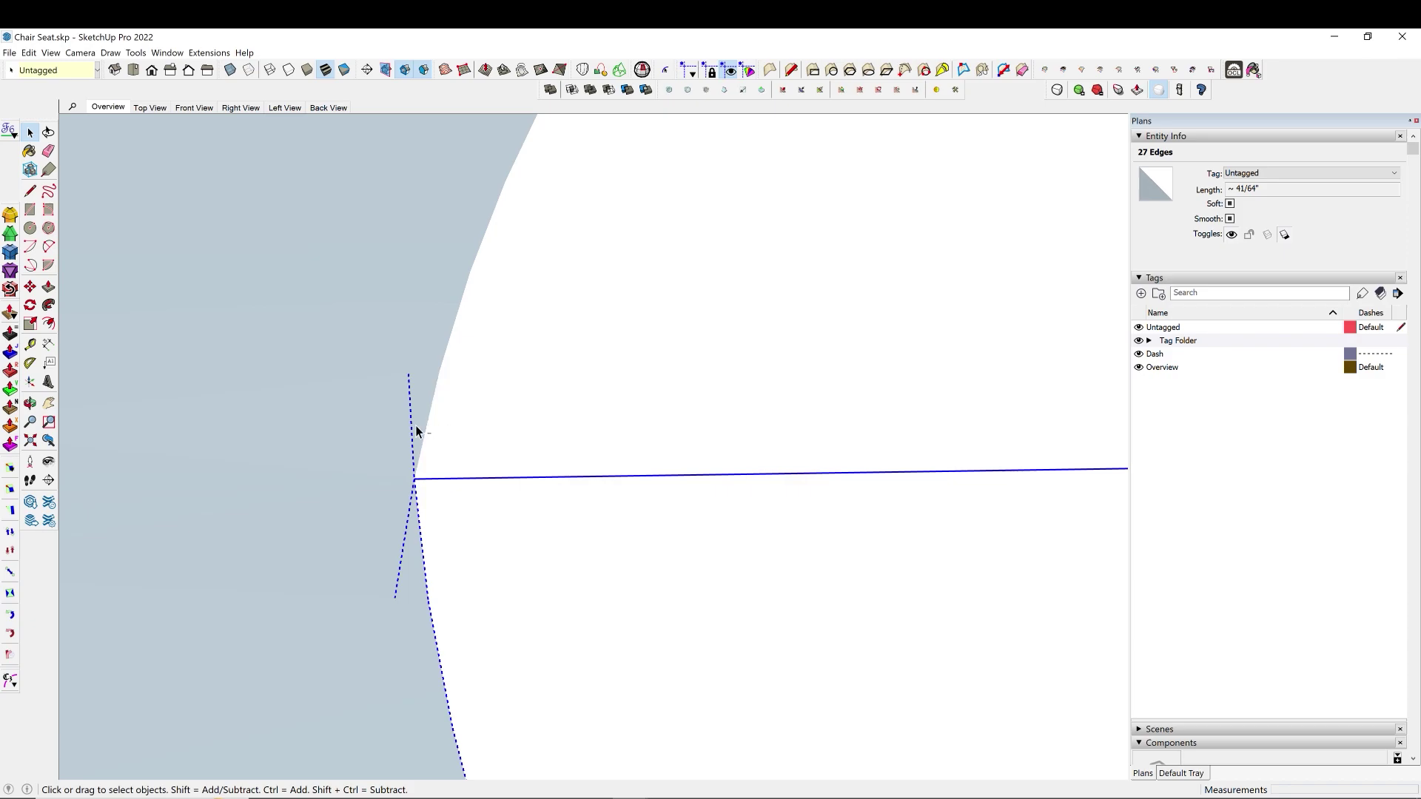
{"action": "left_click", "coordinate": [413, 449], "text": "ctrl+shift"}
{"action": "left_click", "coordinate": [410, 499], "text": "ctrl+shift"}
{"action": "scroll", "coordinate": [303, 350], "scroll_direction": "down", "scroll_amount": 5}
{"action": "scroll", "coordinate": [287, 357], "scroll_direction": "down", "scroll_amount": 2}
{"action": "scroll", "coordinate": [698, 385], "scroll_direction": "down", "scroll_amount": 4}
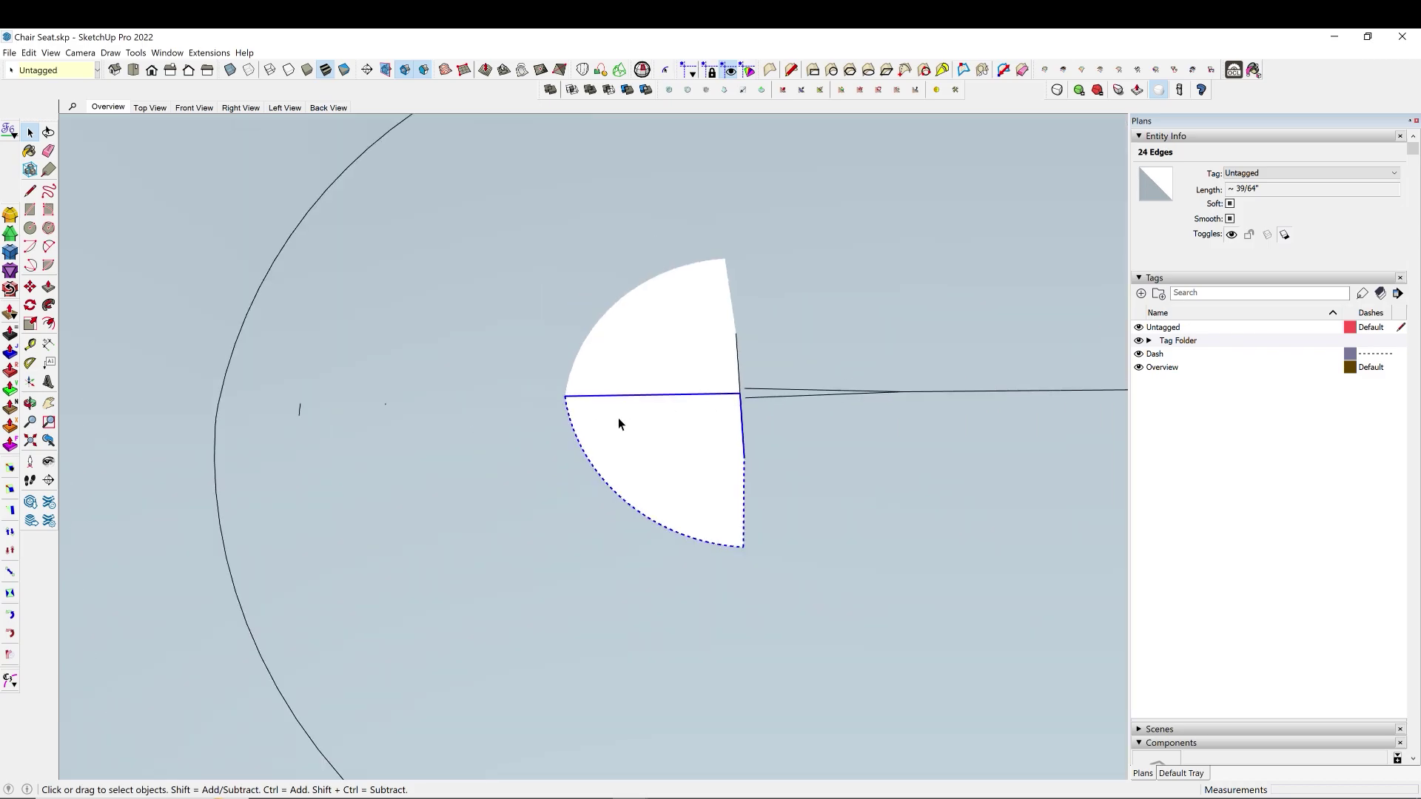
{"action": "left_click", "coordinate": [620, 71]}
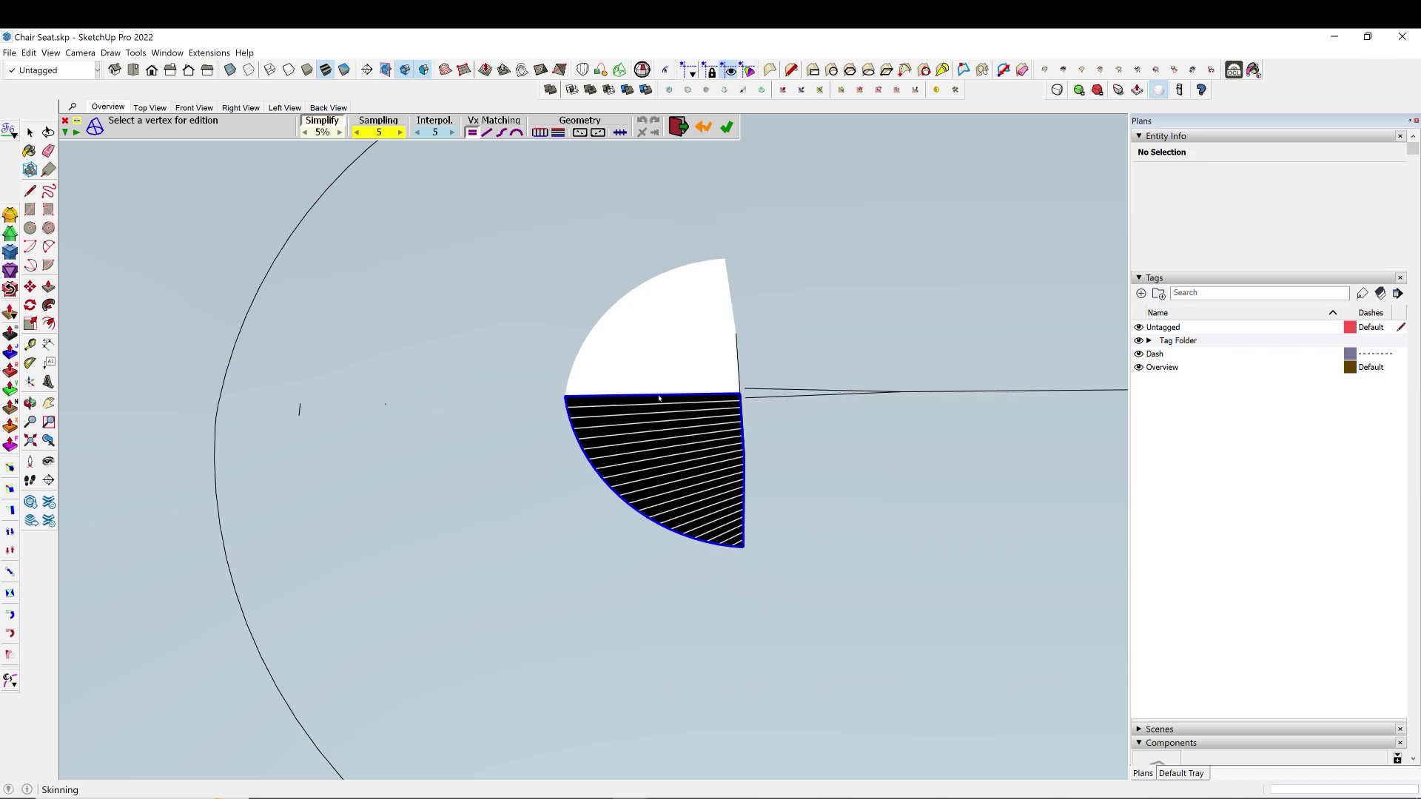
{"action": "left_click", "coordinate": [718, 374]}
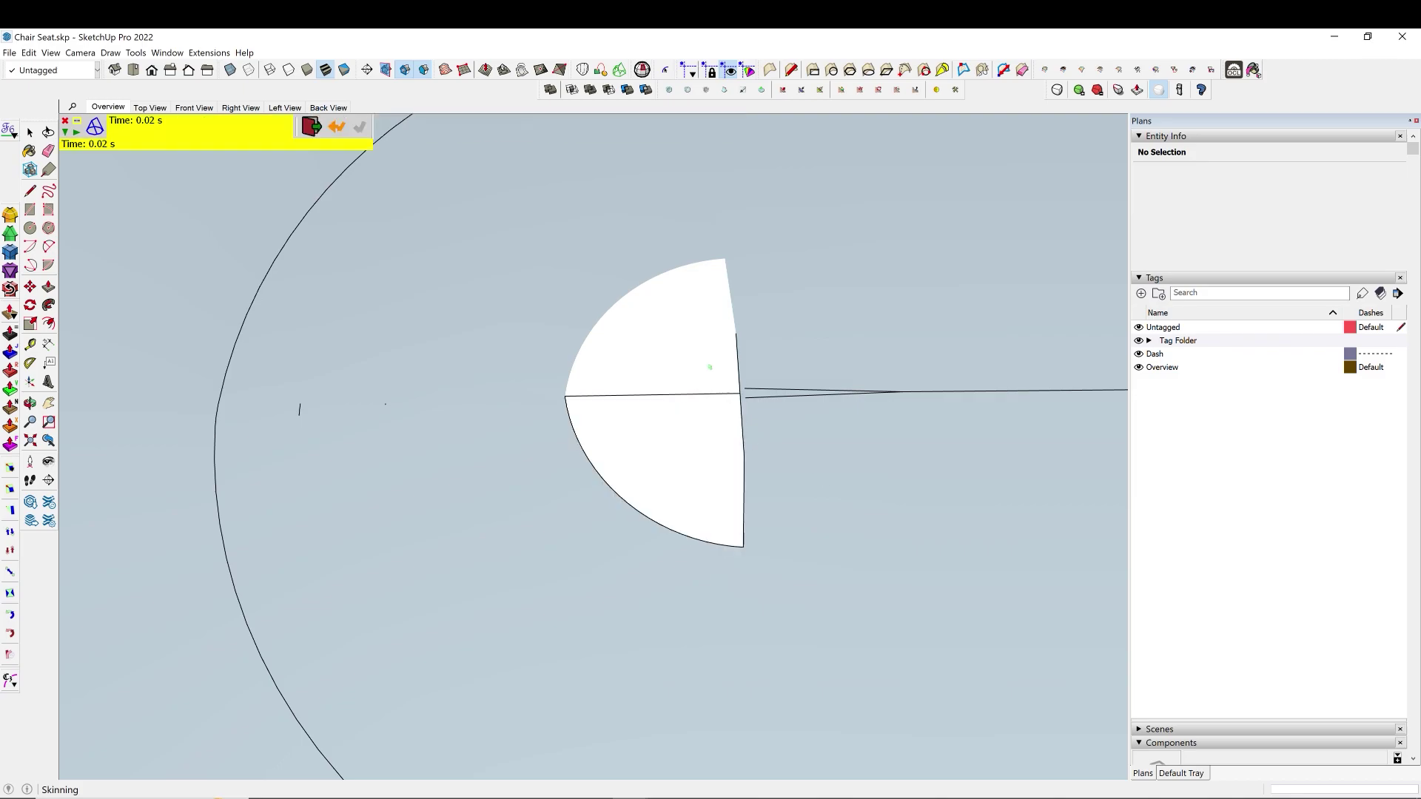
Explode the lower quarter surface group and reverse its faces.
{"action": "left_click", "coordinate": [669, 428]}
{"action": "middle_click_drag", "start_coordinate": [669, 428], "coordinate": [1045, 194]}
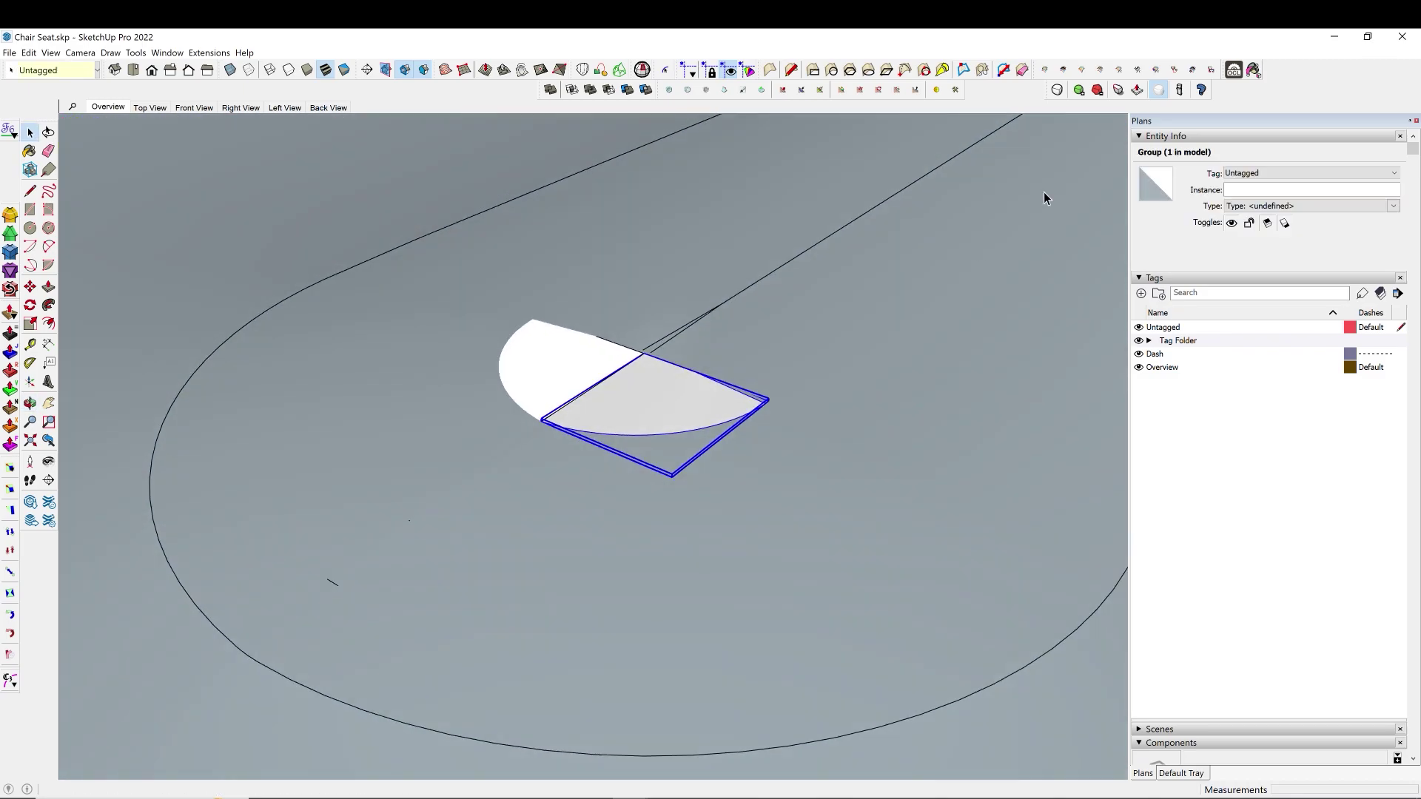
{"action": "scroll", "coordinate": [604, 438], "scroll_direction": "up", "scroll_amount": 3}
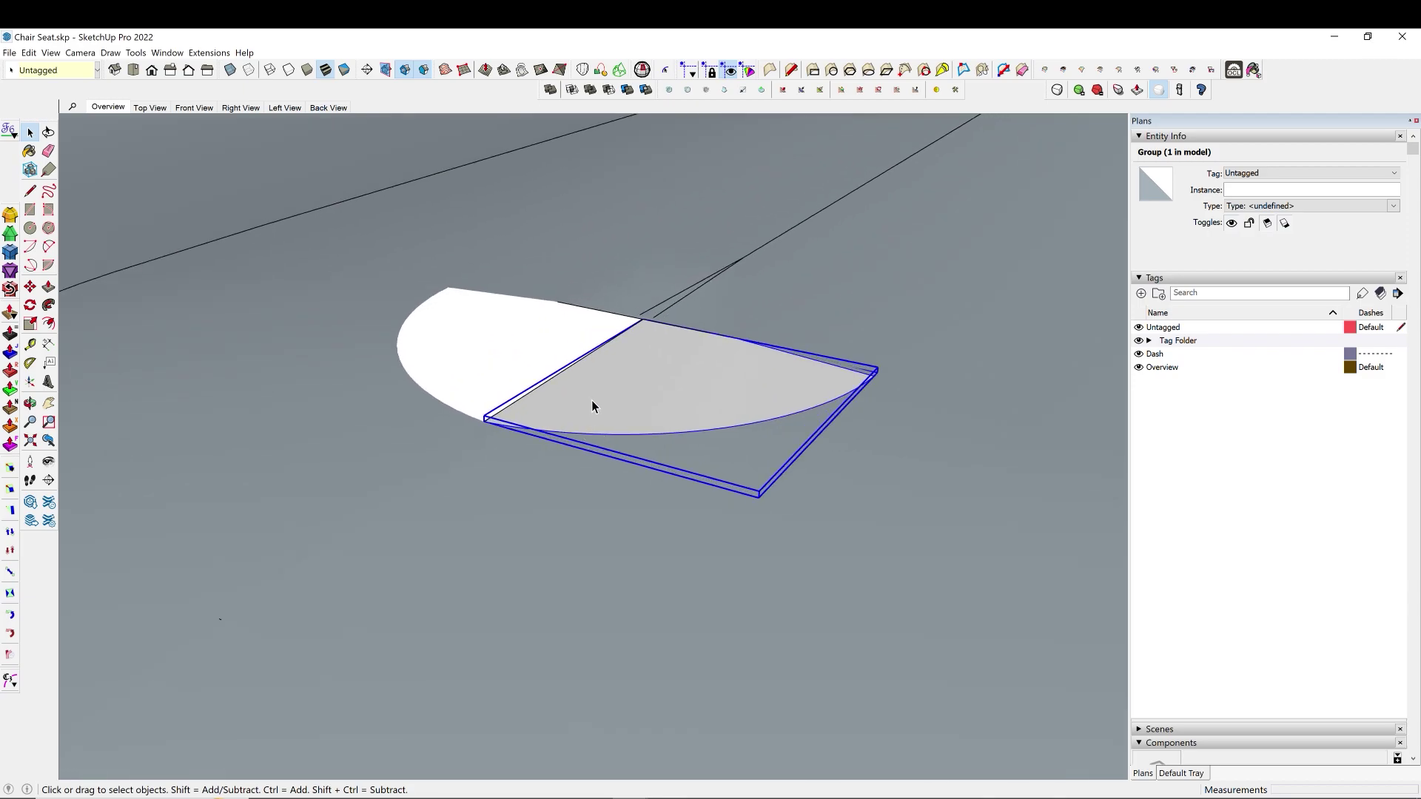
{"action": "right_click", "coordinate": [594, 399]}
{"action": "left_click", "coordinate": [645, 482]}
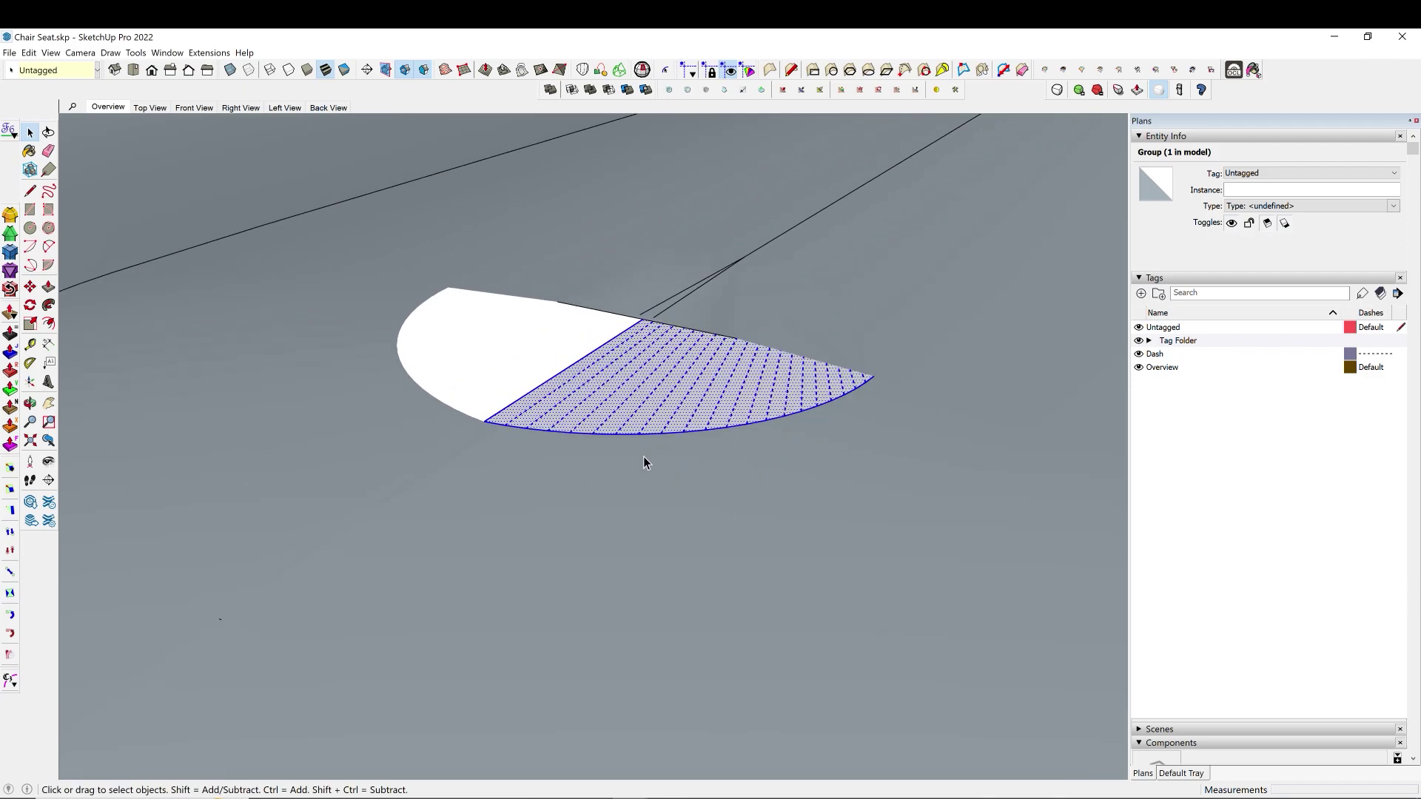
{"action": "right_click", "coordinate": [650, 411]}
{"action": "left_click", "coordinate": [692, 507]}
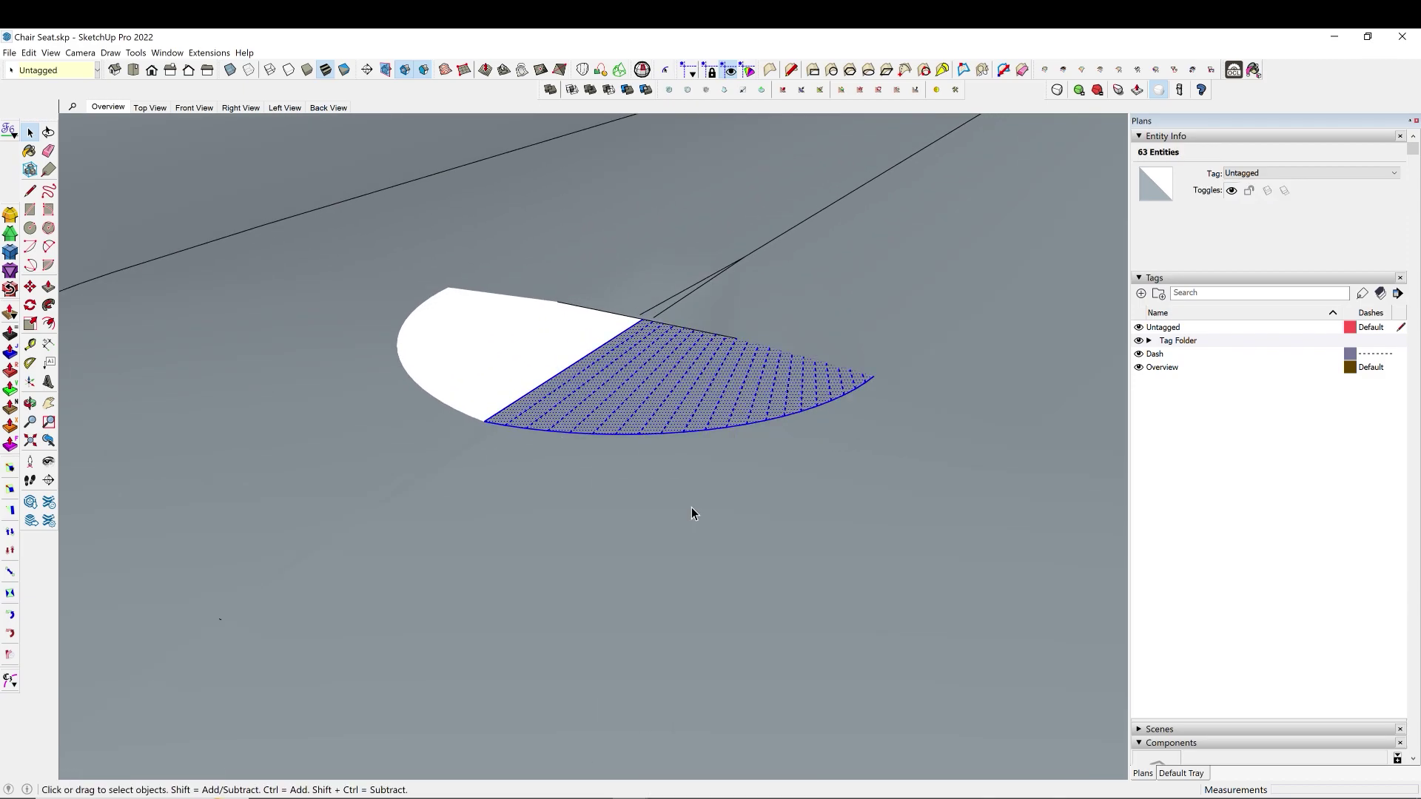
{"action": "left_click", "coordinate": [502, 371]}
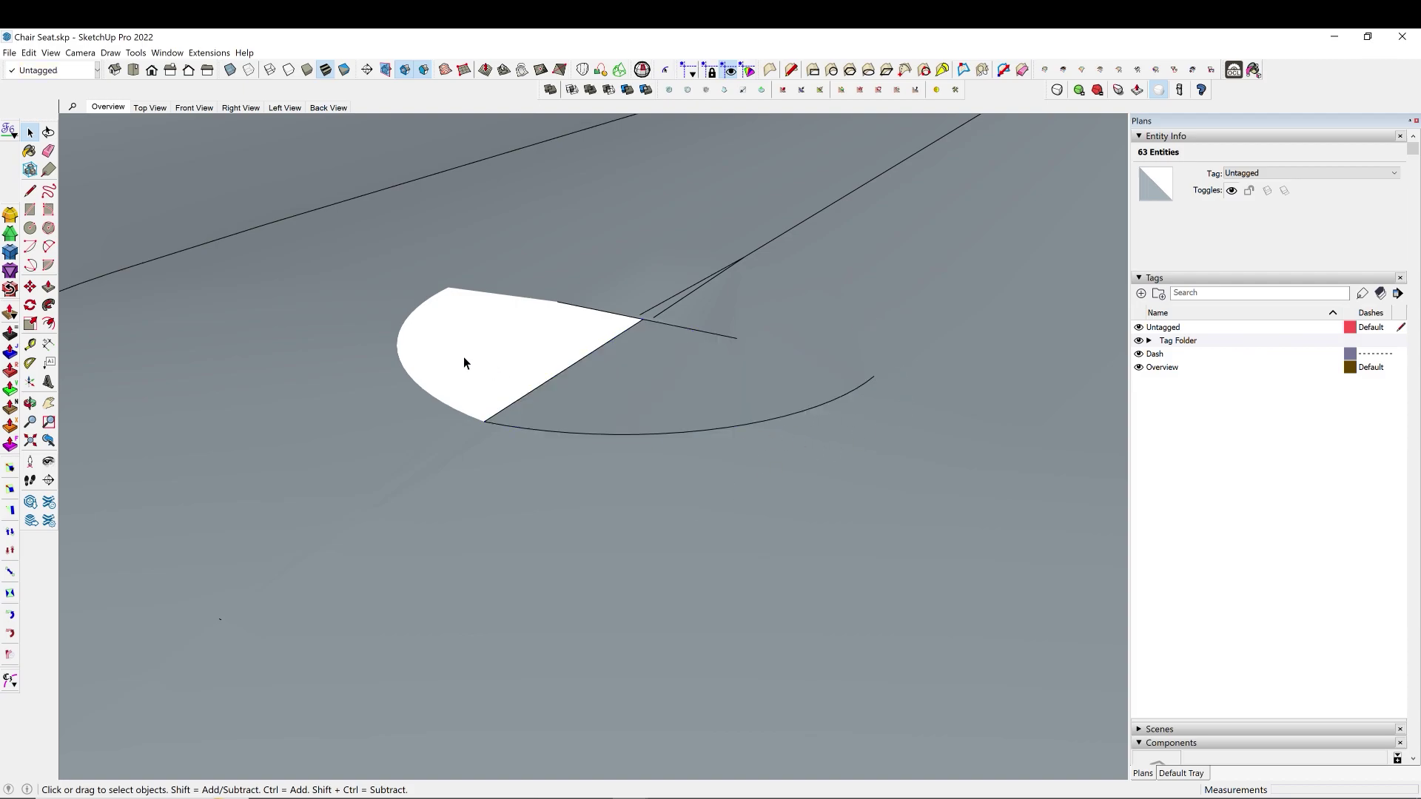
Select just the upper quarter wedge's edges, dropping the face and stray arc segments.
{"action": "middle_click_drag", "start_coordinate": [473, 352], "coordinate": [607, 350]}
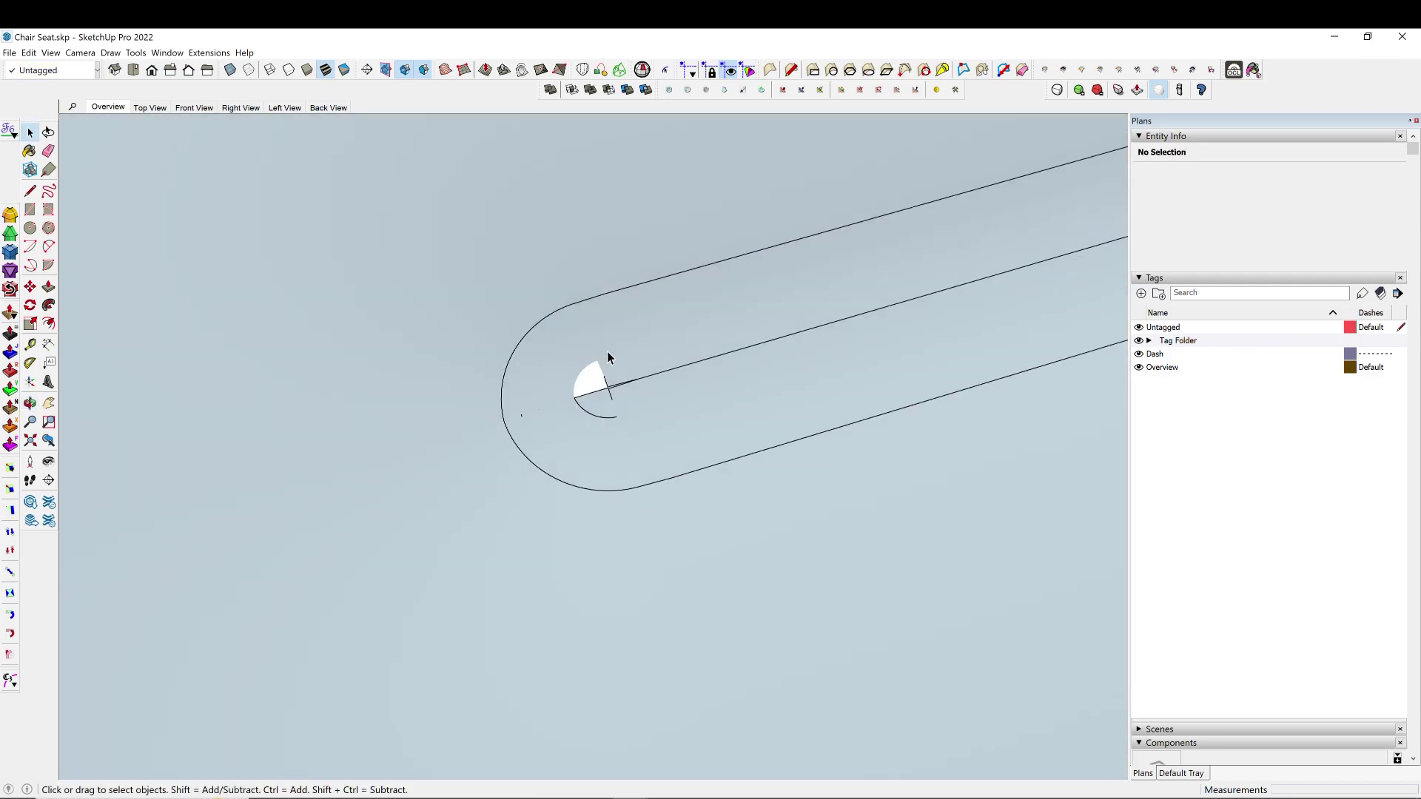
{"action": "scroll", "coordinate": [609, 349], "scroll_direction": "up", "scroll_amount": 2}
{"action": "left_click_drag", "start_coordinate": [528, 339], "coordinate": [618, 444]}
{"action": "scroll", "coordinate": [592, 444], "scroll_direction": "up", "scroll_amount": 5}
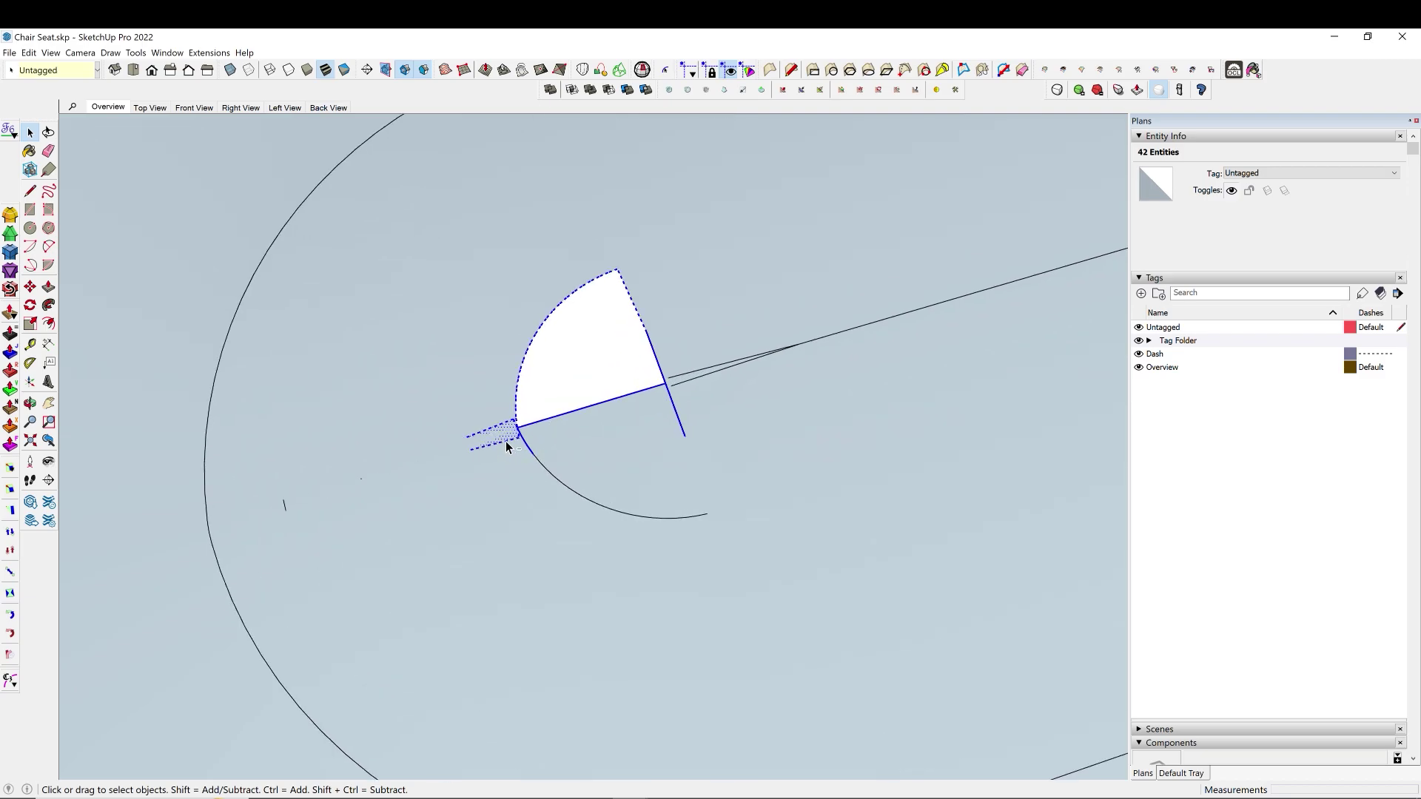
{"action": "scroll", "coordinate": [497, 427], "scroll_direction": "up", "scroll_amount": 5}
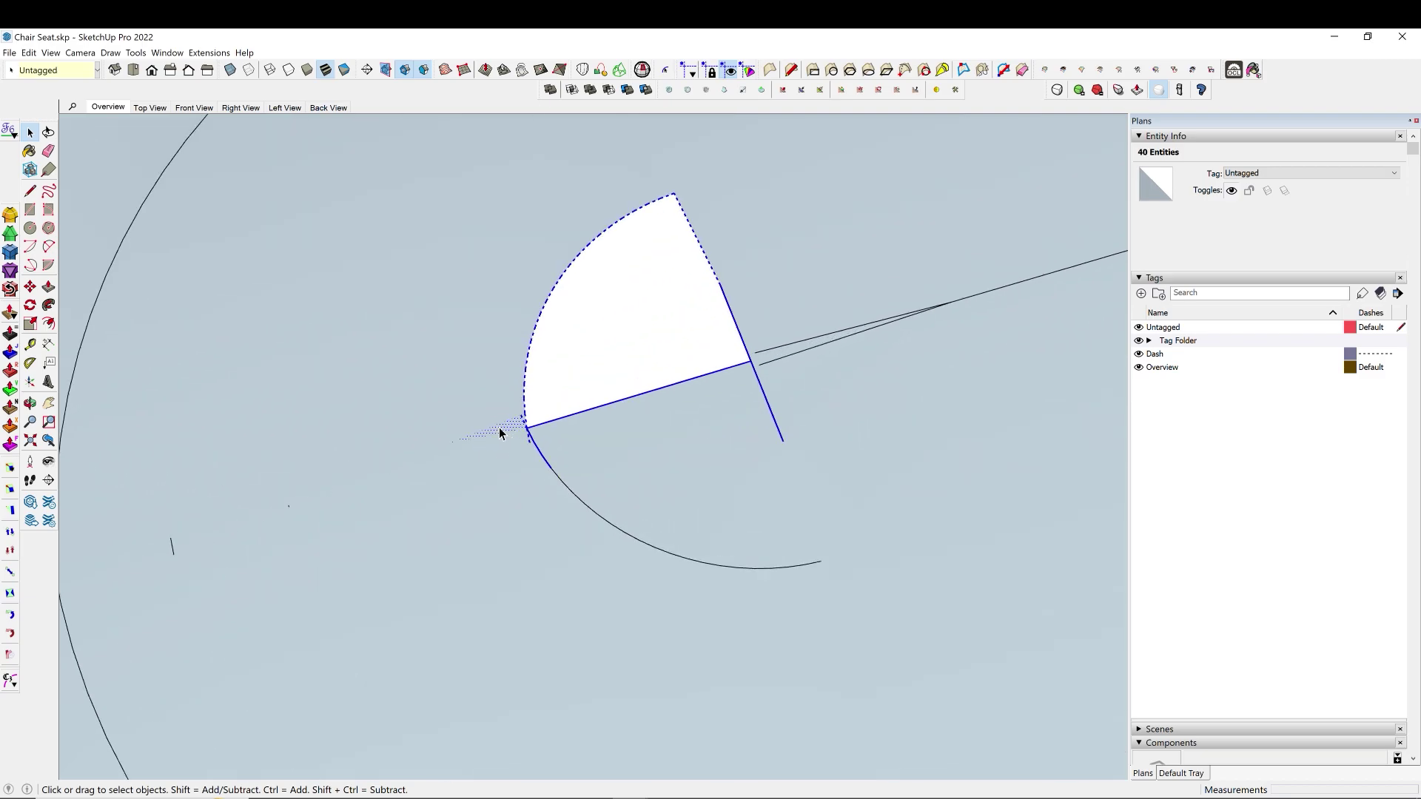
{"action": "left_click", "coordinate": [550, 416], "text": "shift"}
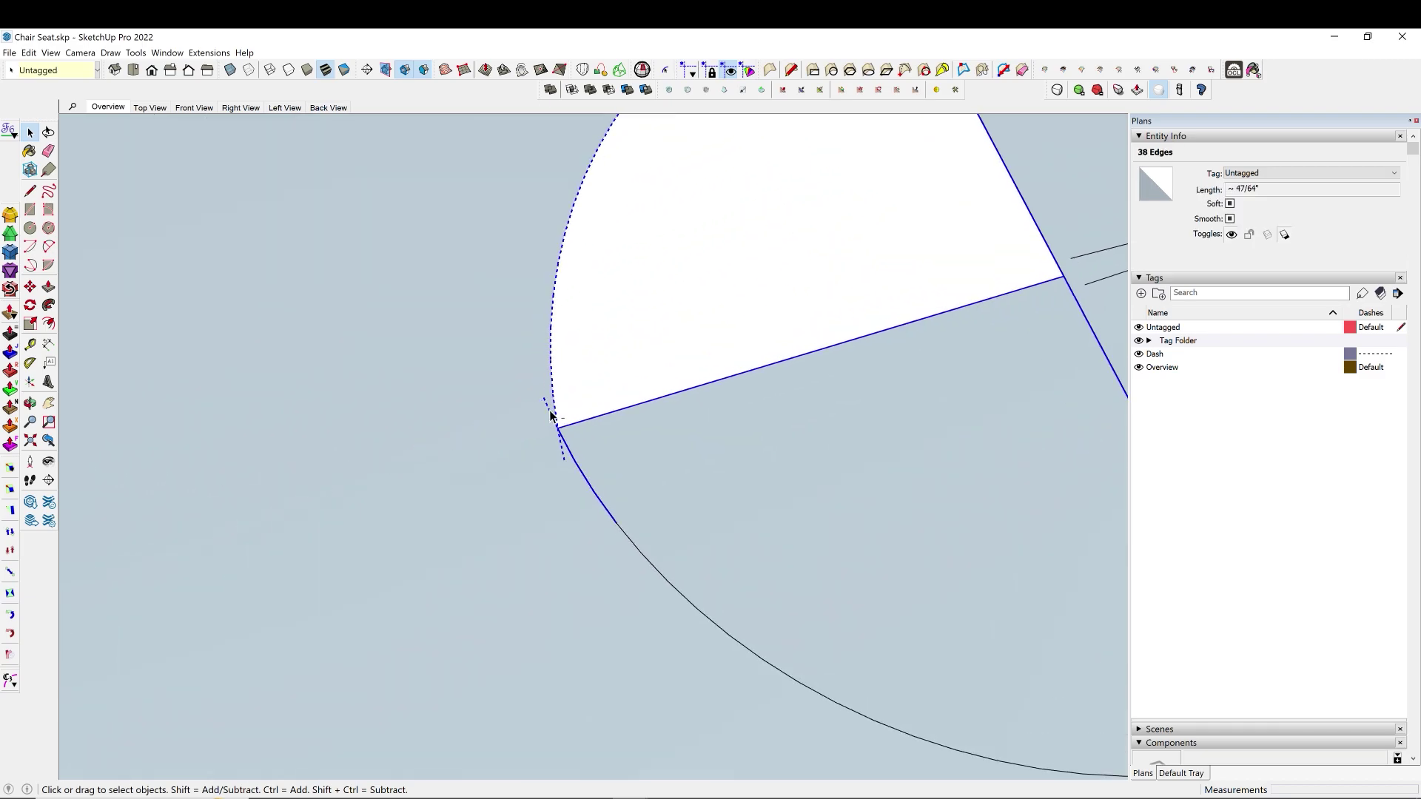
{"action": "left_click", "coordinate": [566, 452], "text": "shift"}
{"action": "left_click", "coordinate": [613, 521], "text": "shift"}
{"action": "scroll", "coordinate": [740, 348], "scroll_direction": "down", "scroll_amount": 4}
{"action": "left_click", "coordinate": [514, 381], "text": "shift"}
{"action": "scroll", "coordinate": [741, 333], "scroll_direction": "up", "scroll_amount": 3}
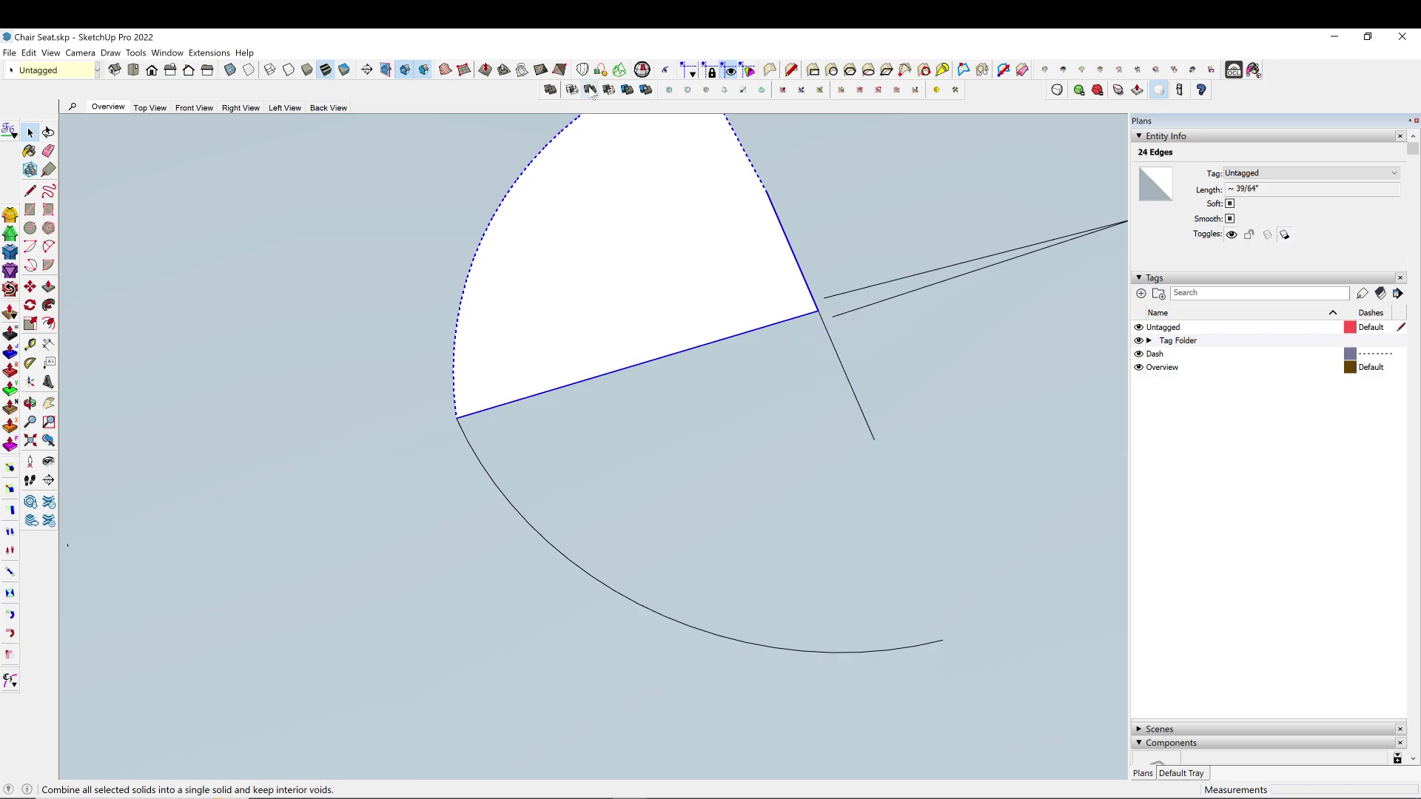
Skin the upper quarter with Curviloft and accept the lofted surface group.
{"action": "left_click", "coordinate": [620, 70]}
{"action": "left_click", "coordinate": [727, 127]}
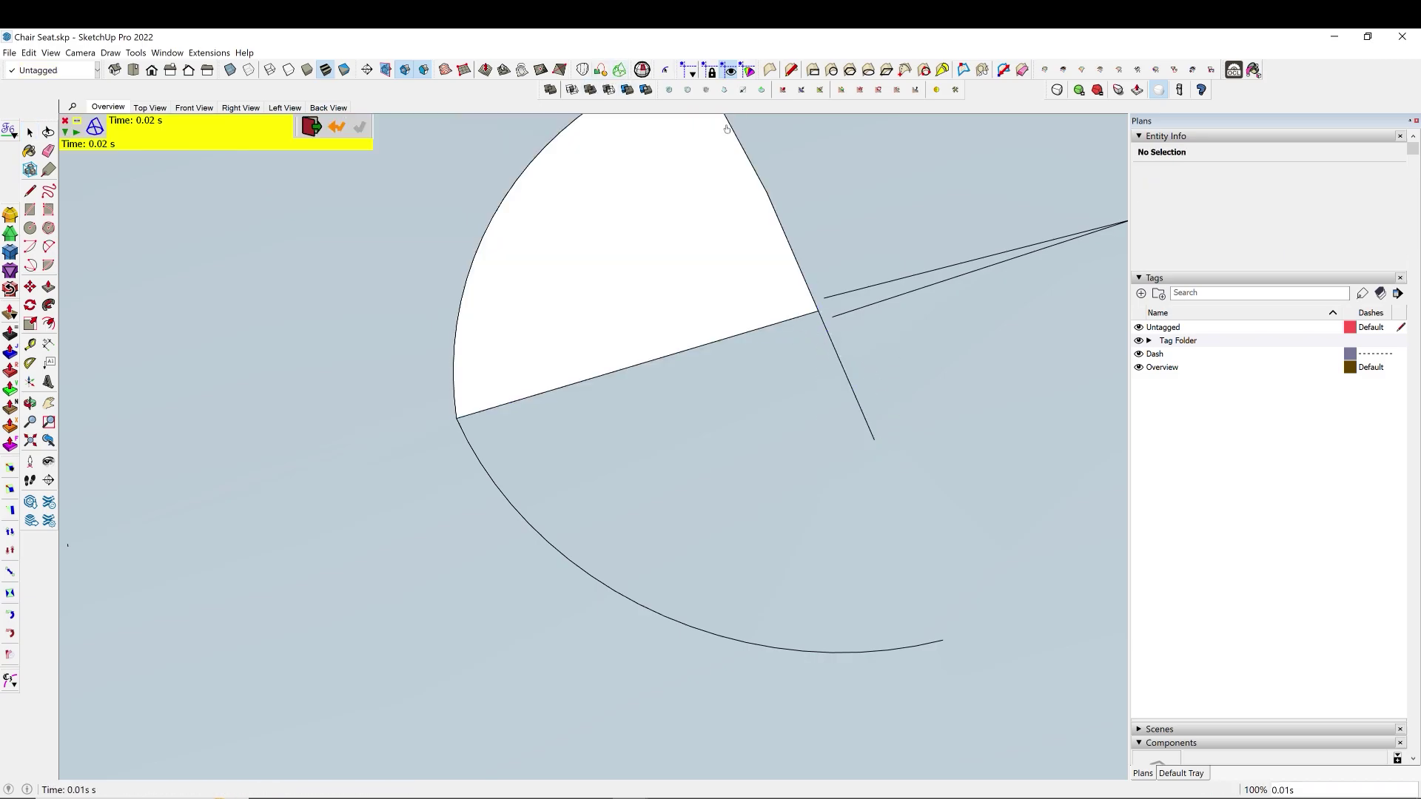
{"action": "double_click", "coordinate": [705, 212]}
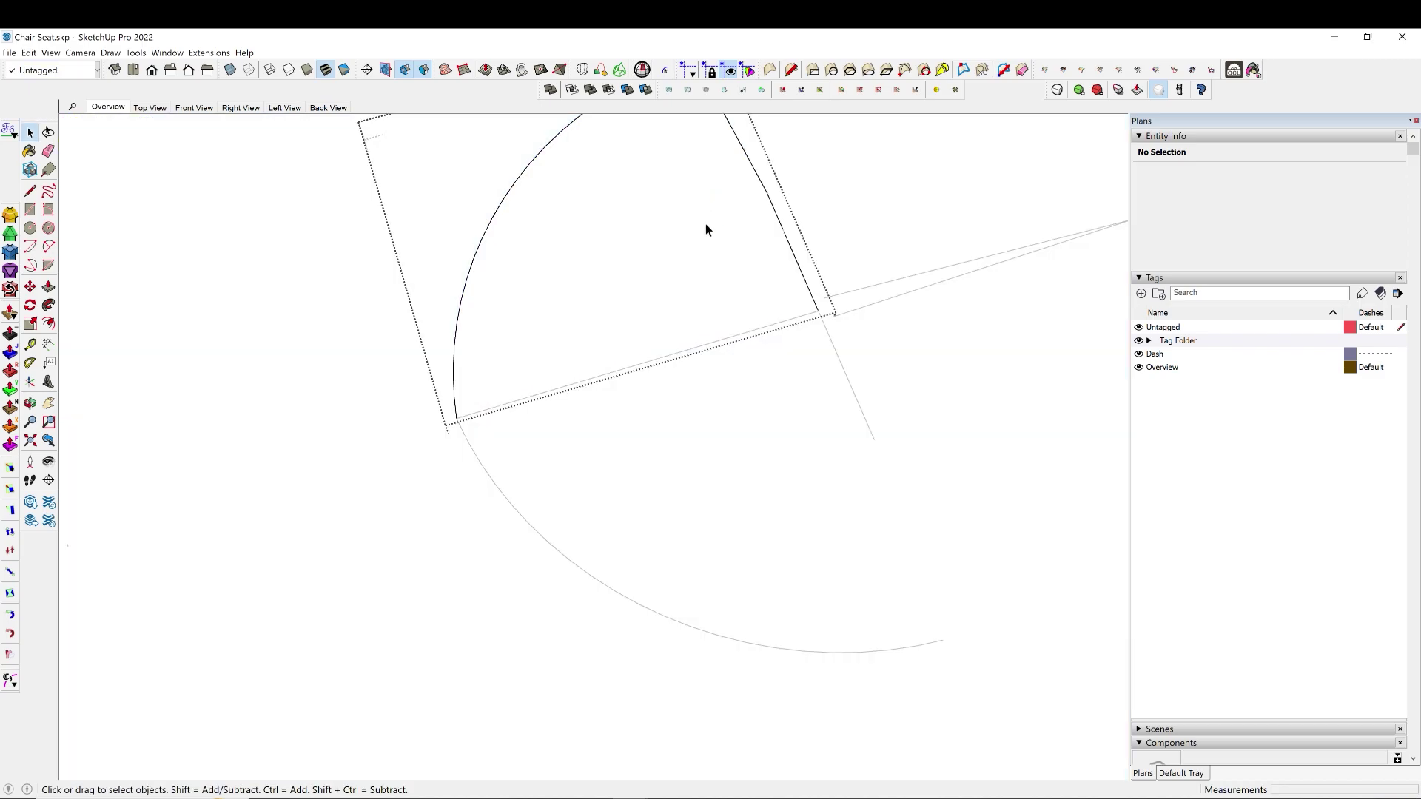
{"action": "right_click", "coordinate": [704, 227]}
{"action": "key", "text": "Escape"}
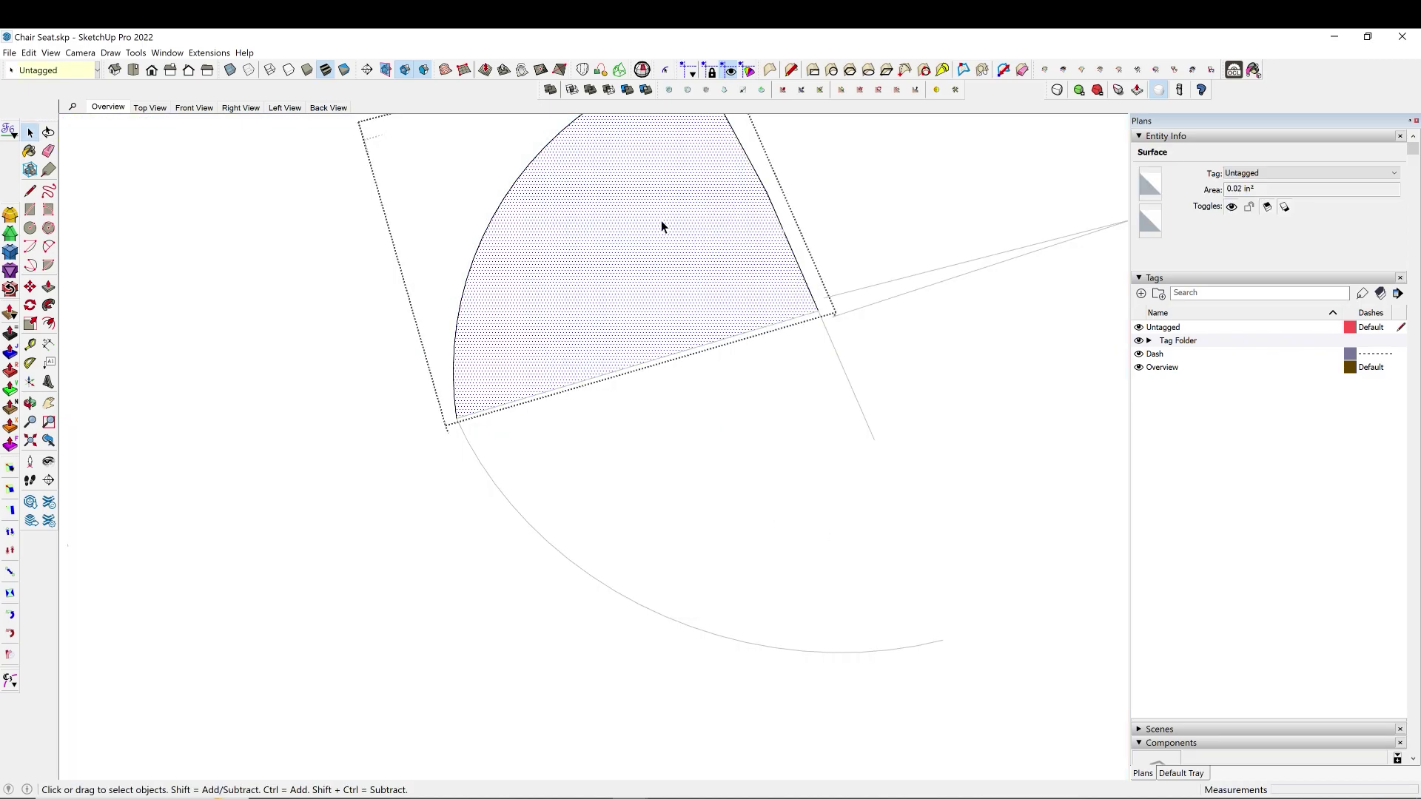
{"action": "key", "text": "Escape"}
Explode the upper quarter surface group and reverse its faces.
{"action": "left_click", "coordinate": [660, 220]}
{"action": "right_click", "coordinate": [660, 220]}
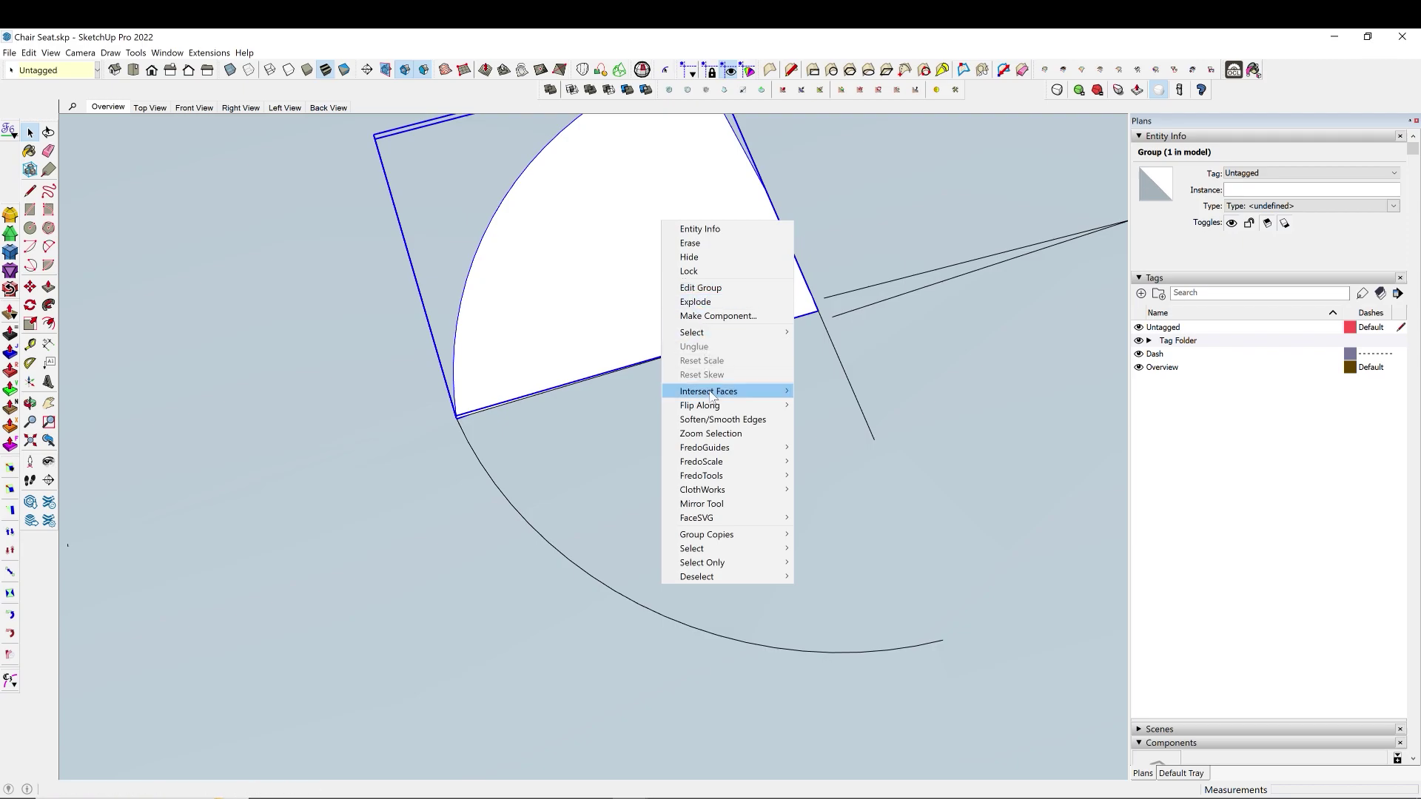
{"action": "left_click", "coordinate": [696, 301]}
{"action": "scroll", "coordinate": [685, 310], "scroll_direction": "down", "scroll_amount": 2}
{"action": "right_click", "coordinate": [685, 305]}
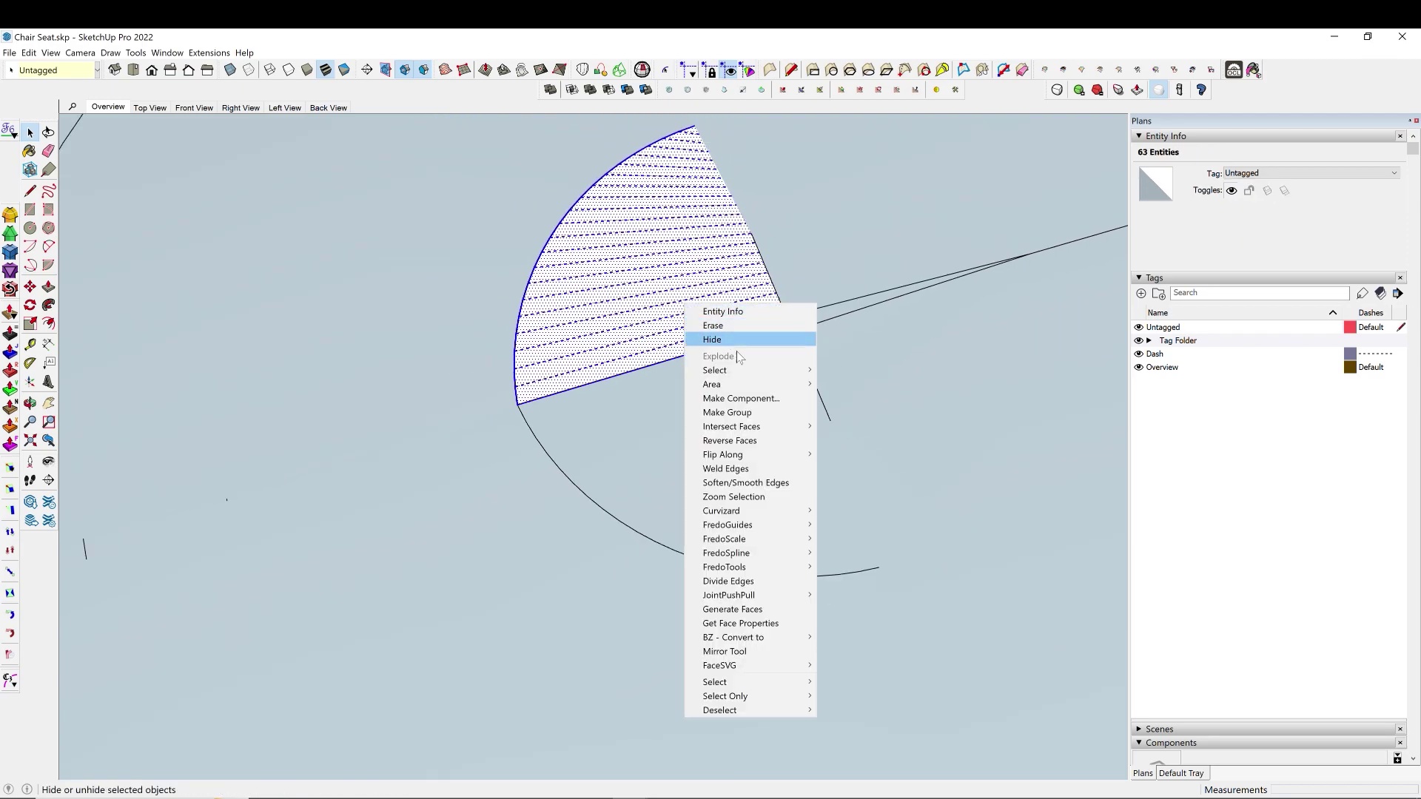
{"action": "left_click", "coordinate": [744, 439]}
{"action": "scroll", "coordinate": [669, 384], "scroll_direction": "down", "scroll_amount": 6}
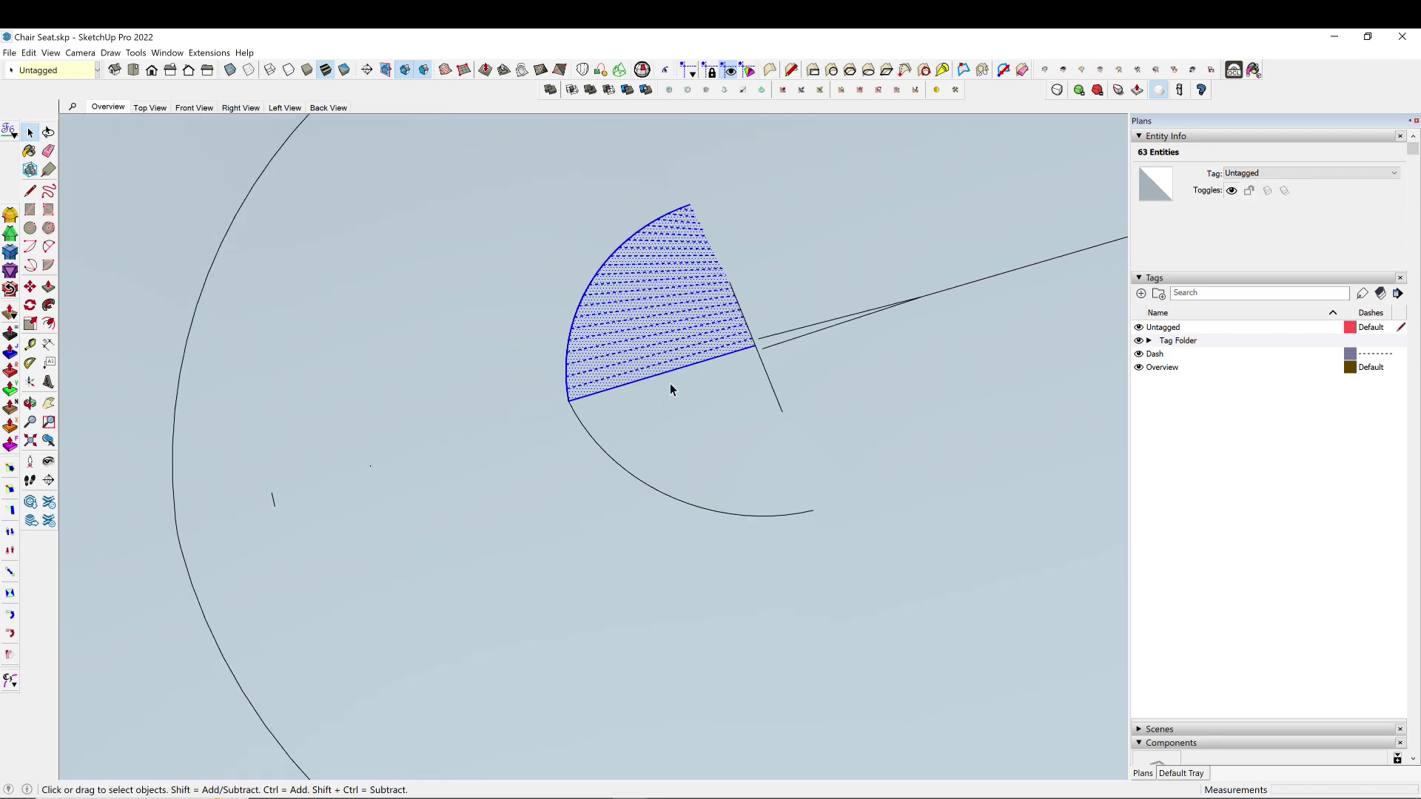
Soften and smooth the rounded slot's edges together with the surrounding face.
{"action": "scroll", "coordinate": [570, 337], "scroll_direction": "down", "scroll_amount": 5}
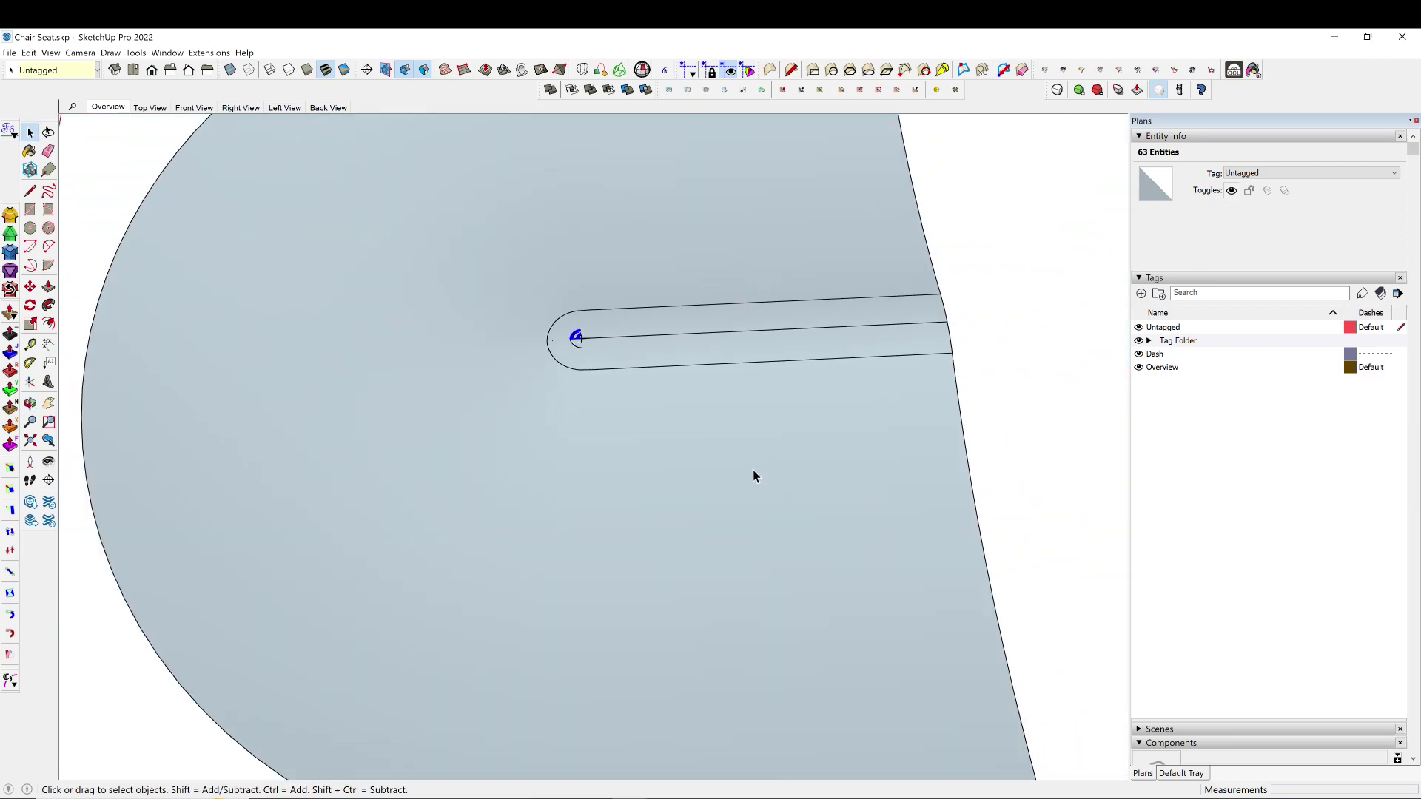
{"action": "scroll", "coordinate": [587, 377], "scroll_direction": "up", "scroll_amount": 3}
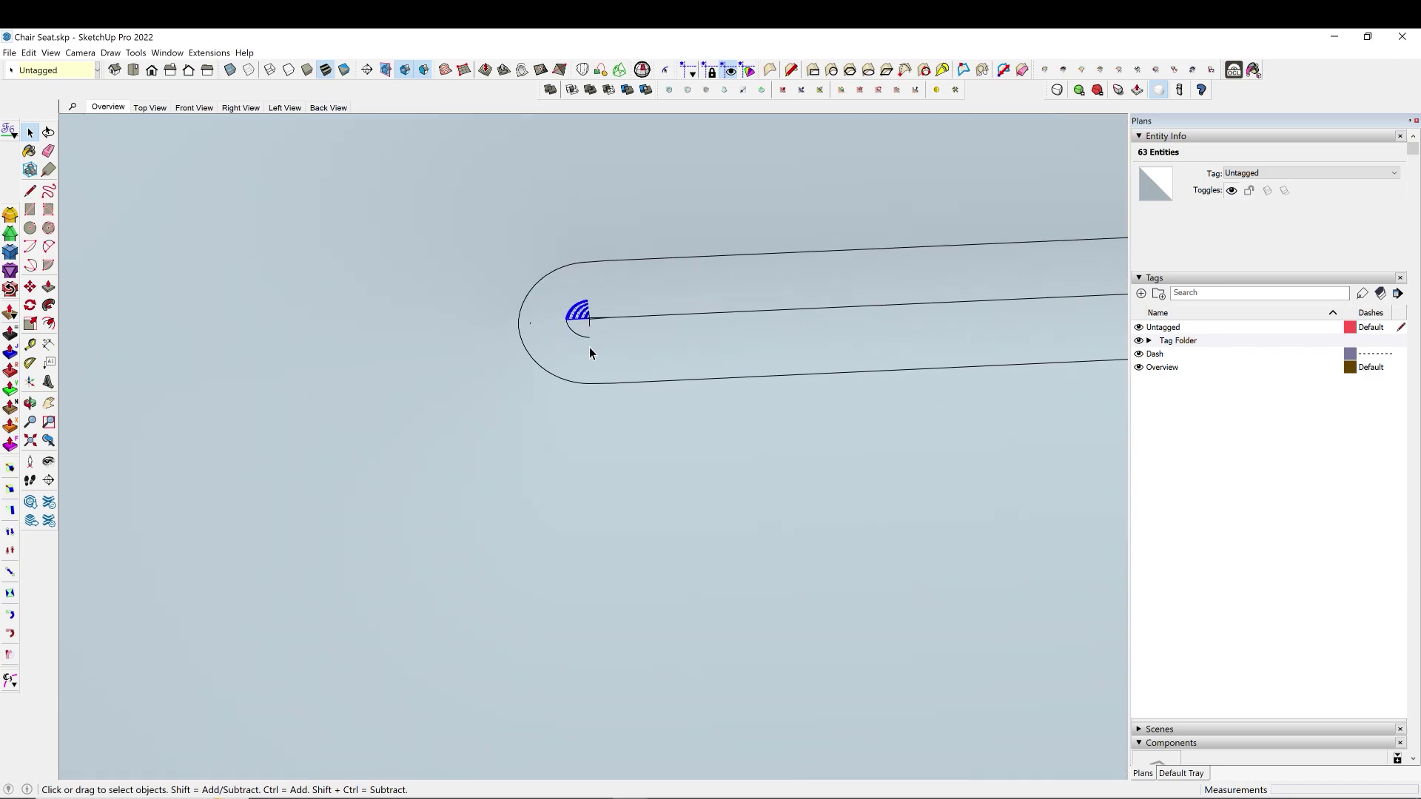
{"action": "left_click", "coordinate": [589, 348]}
{"action": "left_click_drag", "start_coordinate": [457, 262], "coordinate": [458, 262]}
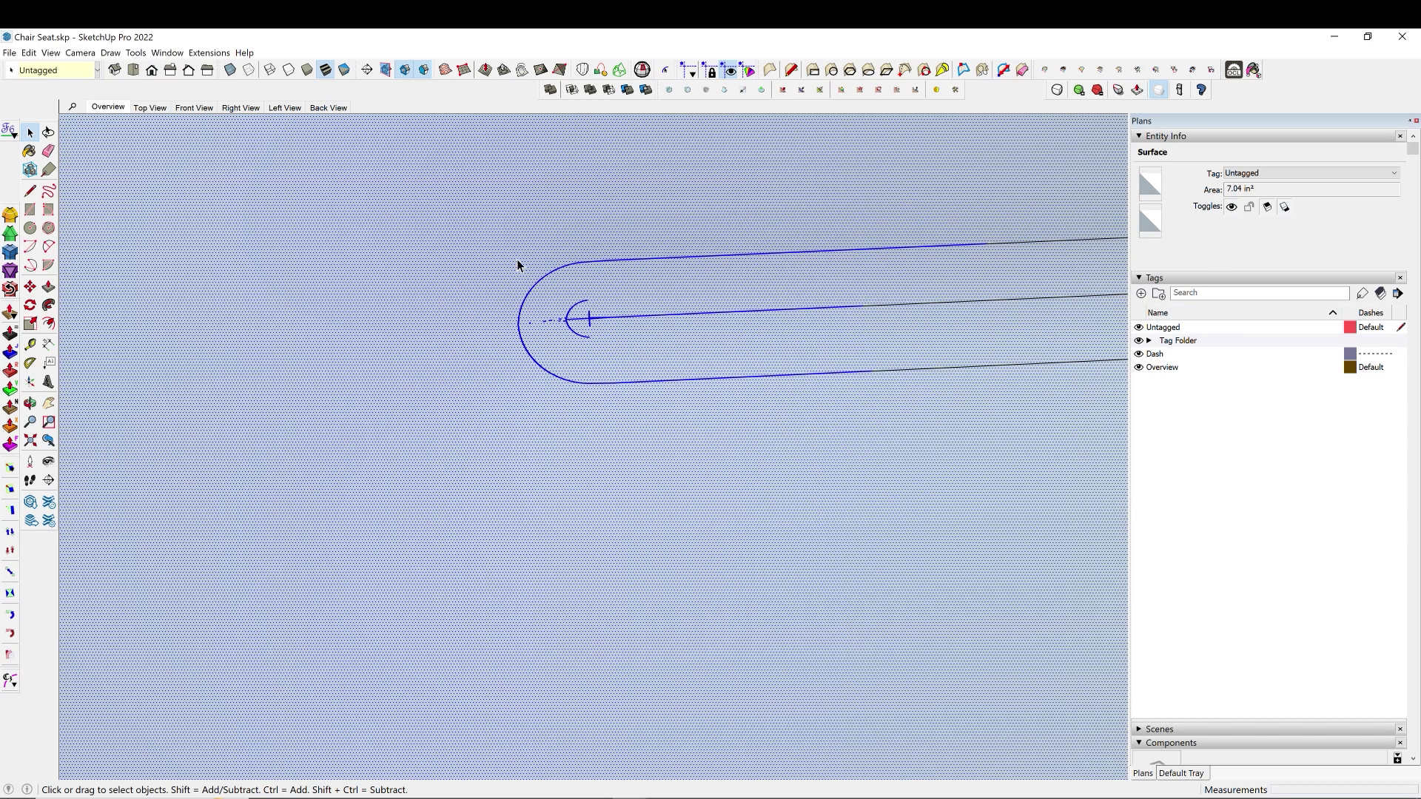
{"action": "right_click", "coordinate": [558, 268]}
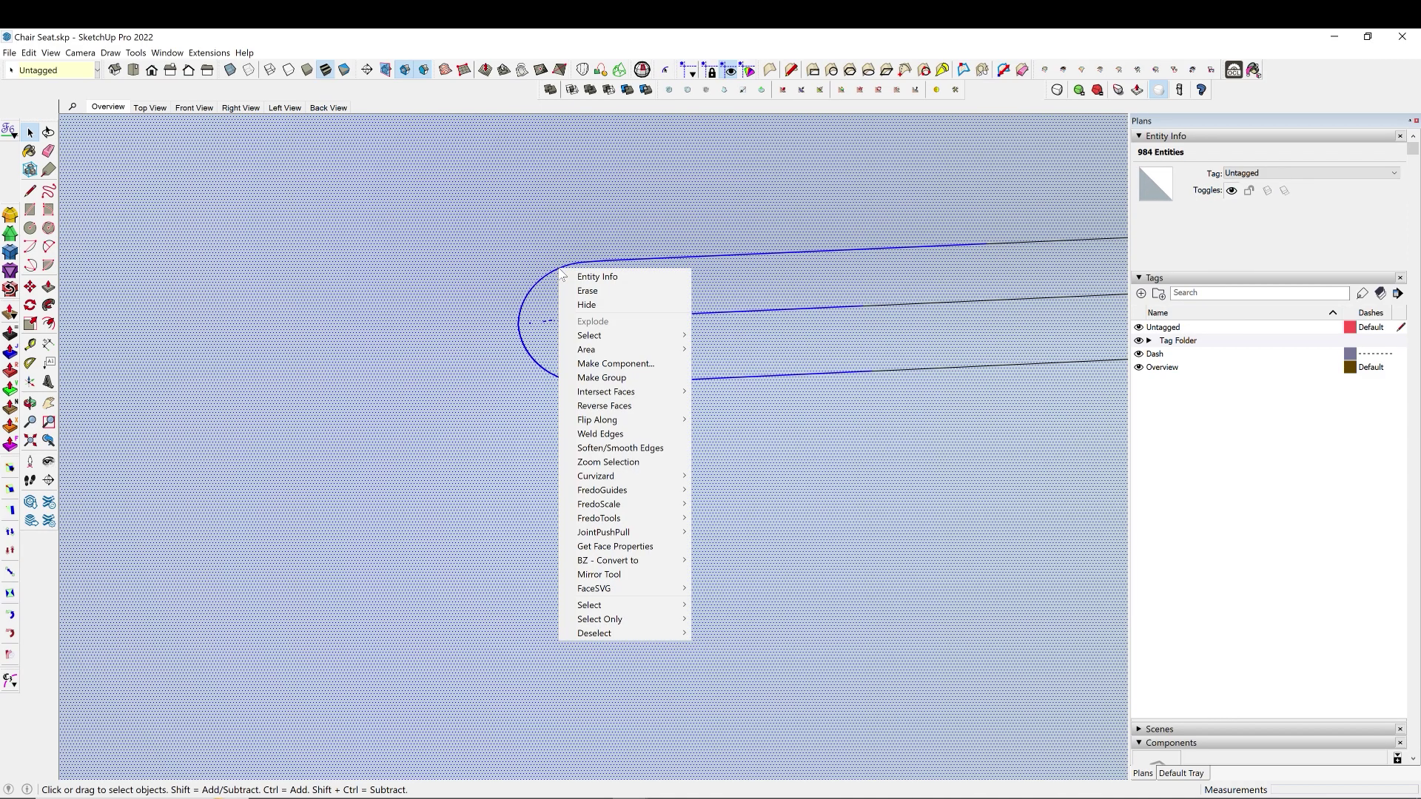
{"action": "left_click", "coordinate": [633, 448]}
{"action": "left_click", "coordinate": [410, 356]}
Soften the small rectangle's leftover tiny edges using the Eraser with Ctrl held.
{"action": "scroll", "coordinate": [398, 366], "scroll_direction": "down", "scroll_amount": 4}
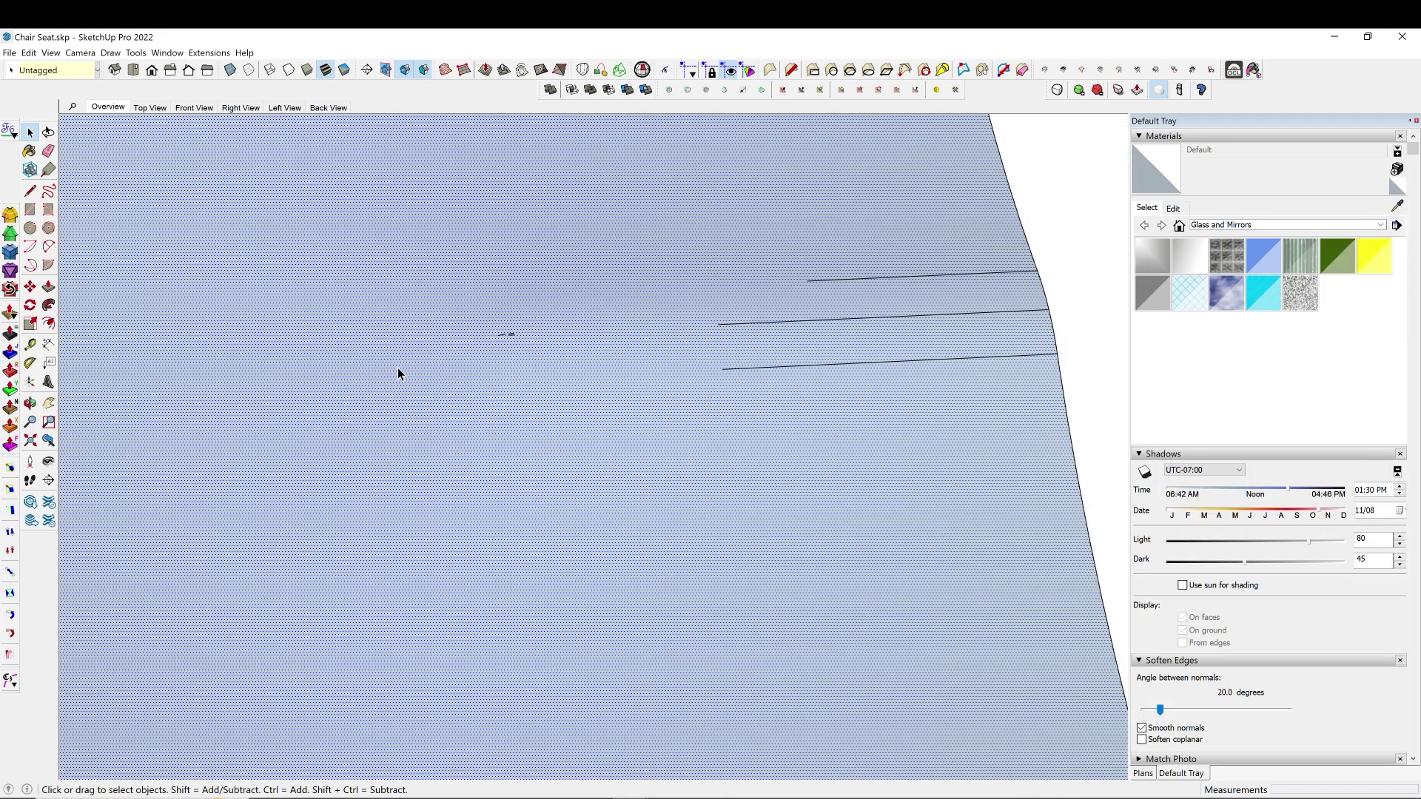
{"action": "scroll", "coordinate": [419, 340], "scroll_direction": "up", "scroll_amount": 3}
{"action": "scroll", "coordinate": [526, 377], "scroll_direction": "up", "scroll_amount": 6}
{"action": "key", "text": "e"}
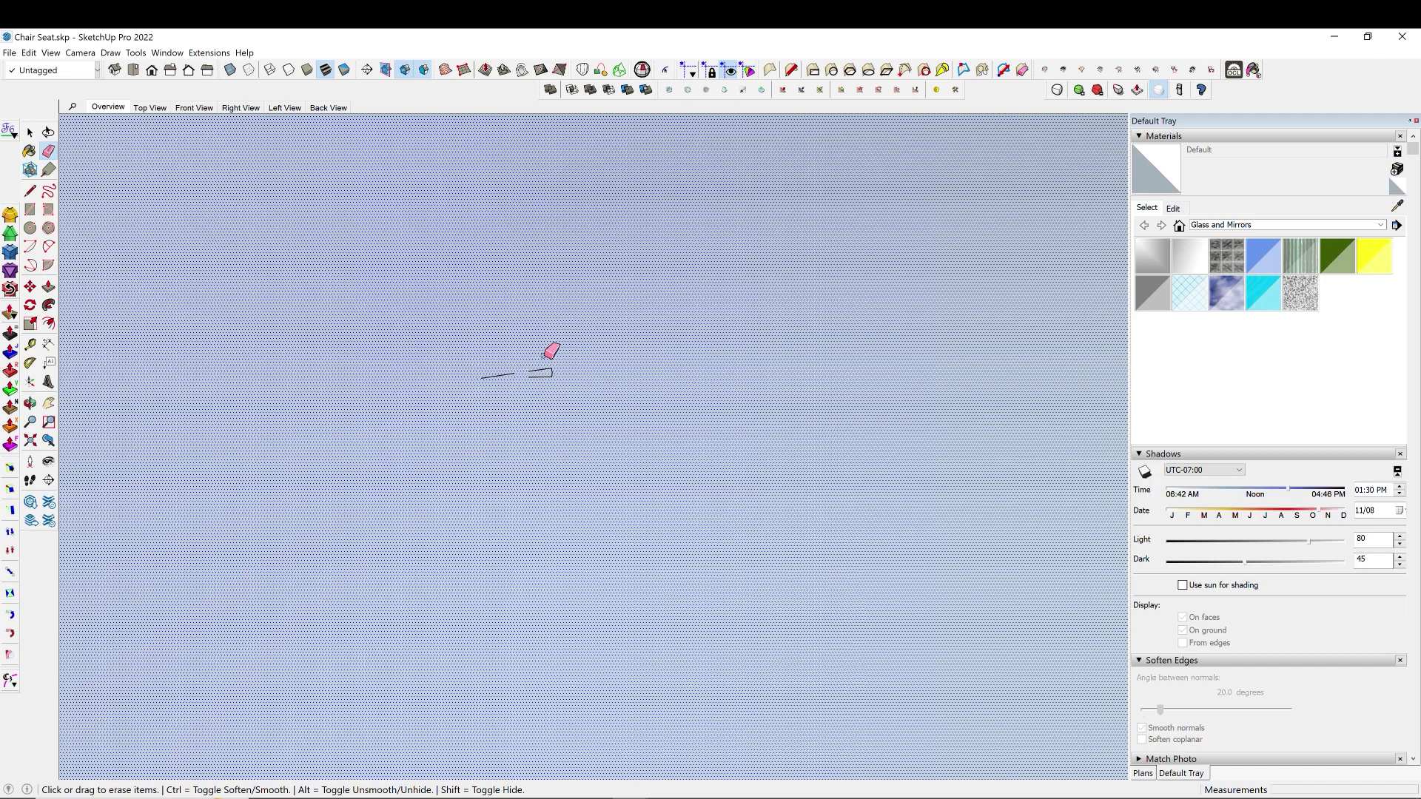
{"action": "key", "text": "ctrl"}
{"action": "mouse_move", "coordinate": [544, 360]}
{"action": "left_mouse_down"}
{"action": "mouse_move", "coordinate": [541, 378]}
{"action": "mouse_move", "coordinate": [558, 372]}
{"action": "left_mouse_up"}
{"action": "left_click_drag", "start_coordinate": [554, 372], "coordinate": [549, 376]}
{"action": "mouse_move", "coordinate": [560, 370]}
{"action": "left_mouse_down"}
{"action": "mouse_move", "coordinate": [520, 374]}
{"action": "mouse_move", "coordinate": [568, 365]}
{"action": "left_mouse_up"}
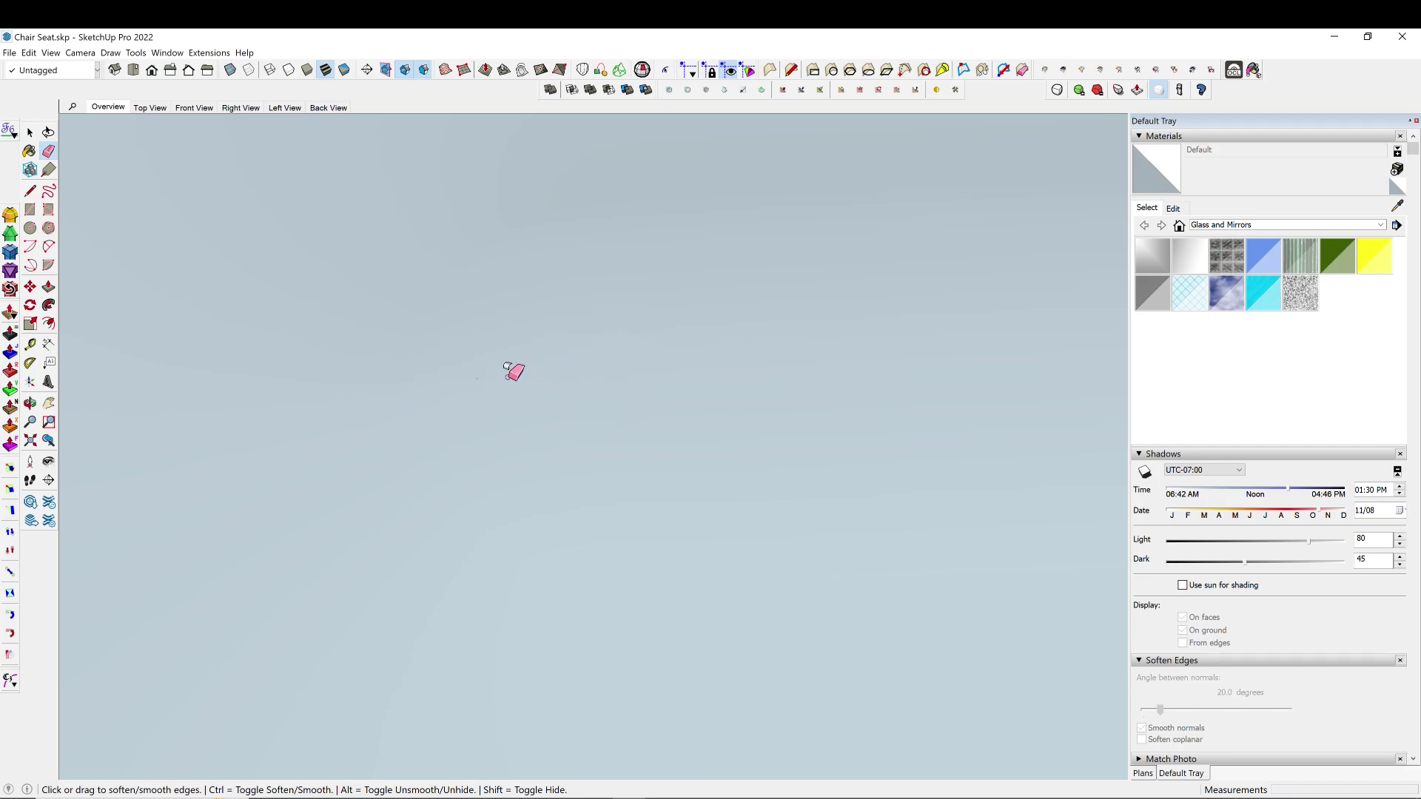
Soften away the three slot-line stubs at the seat edge.
{"action": "scroll", "coordinate": [316, 393], "scroll_direction": "down", "scroll_amount": 5}
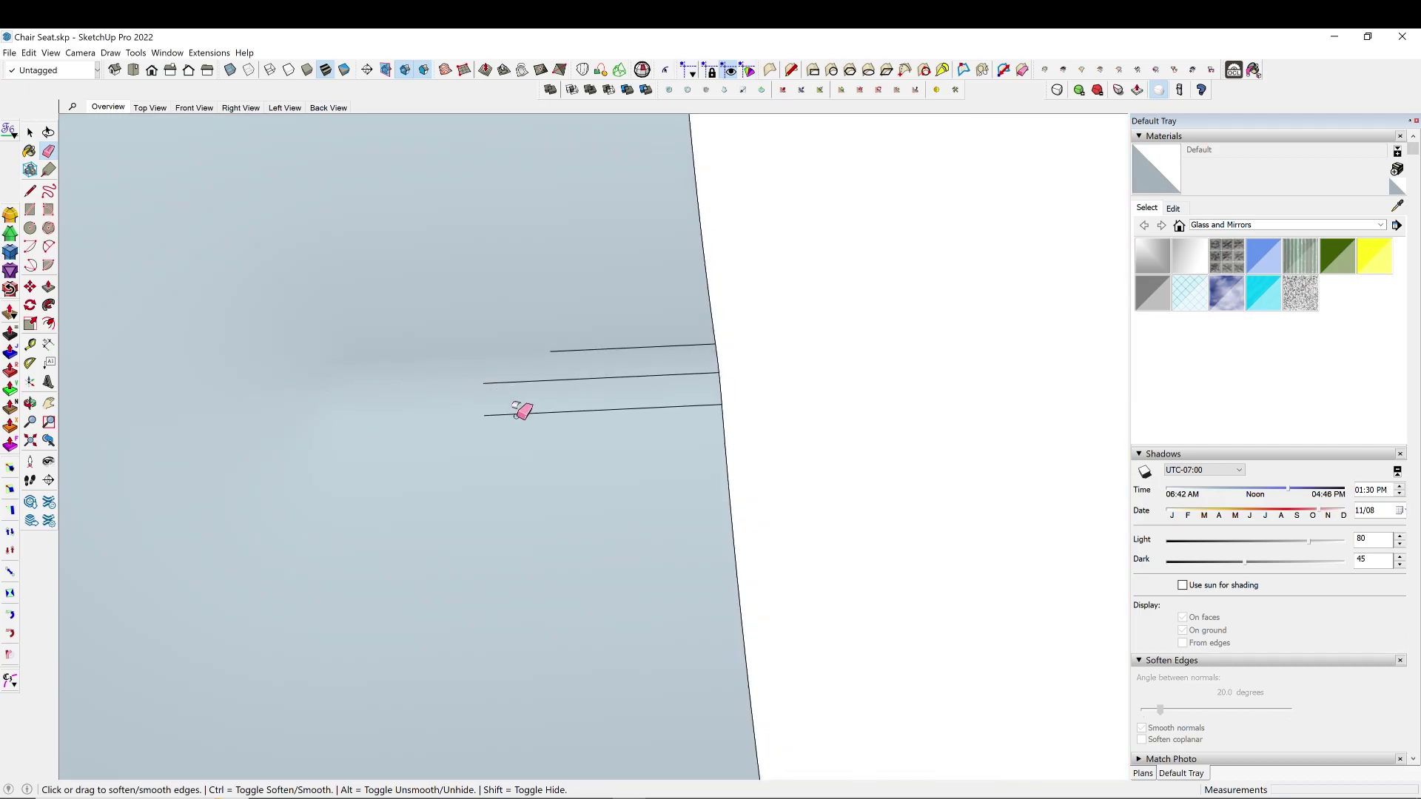
{"action": "mouse_move", "coordinate": [600, 331]}
{"action": "left_mouse_down", "text": "ctrl"}
{"action": "mouse_move", "coordinate": [619, 406]}
{"action": "mouse_move", "coordinate": [650, 416]}
{"action": "left_mouse_up", "text": "ctrl"}
{"action": "left_click_drag", "start_coordinate": [679, 328], "coordinate": [698, 399], "text": "ctrl"}
{"action": "scroll", "coordinate": [688, 413], "scroll_direction": "down", "scroll_amount": 5}
{"action": "mouse_move", "coordinate": [655, 419]}
{"action": "middle_mouse_down"}
{"action": "mouse_move", "coordinate": [254, 211]}
{"action": "mouse_move", "coordinate": [613, 303]}
{"action": "middle_mouse_up"}
{"action": "key", "text": "space"}
Reverse the faces of the carved seat surface.
{"action": "mouse_move", "coordinate": [590, 450]}
{"action": "middle_mouse_down"}
{"action": "mouse_move", "coordinate": [711, 673]}
{"action": "mouse_move", "coordinate": [596, 469]}
{"action": "middle_mouse_up"}
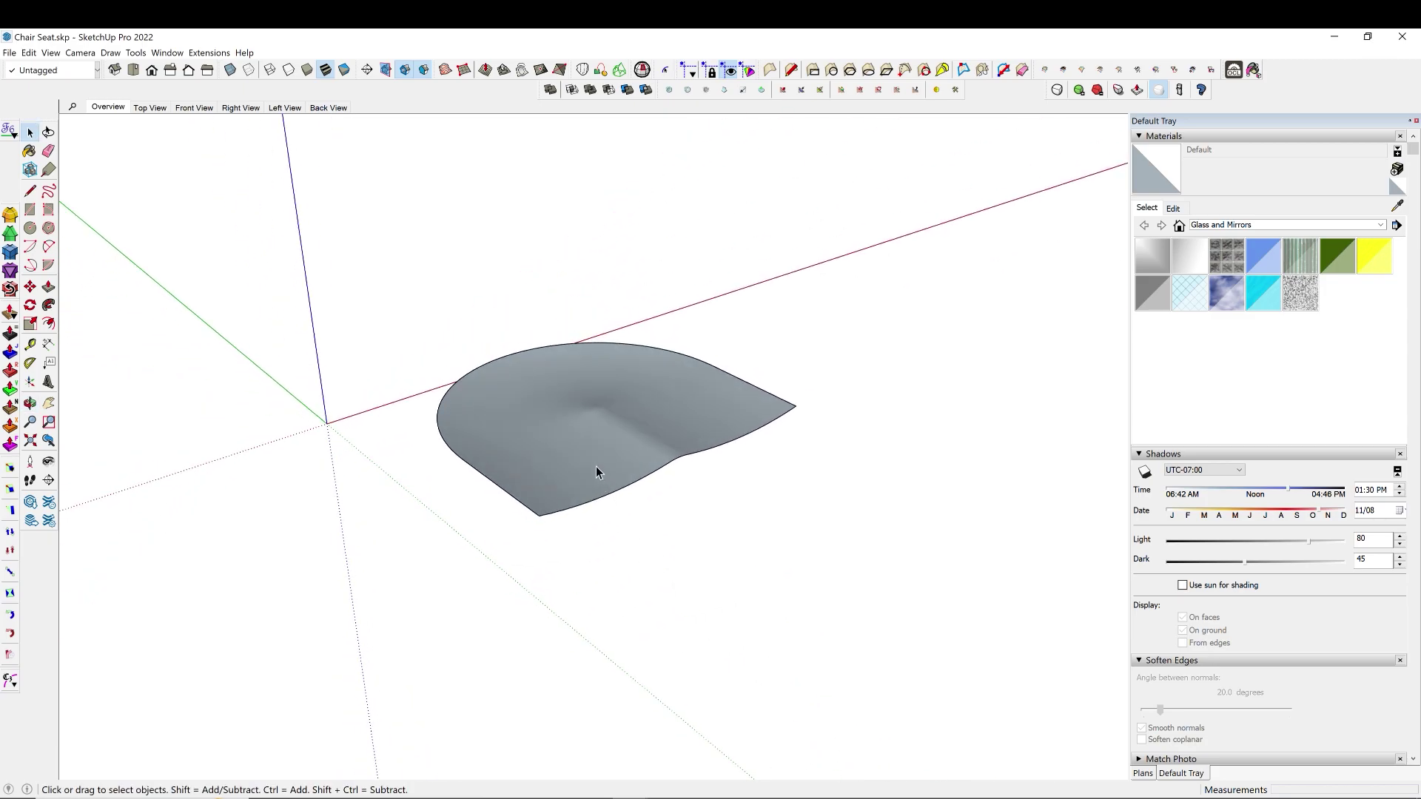
{"action": "left_click", "coordinate": [597, 468]}
{"action": "right_click", "coordinate": [596, 464]}
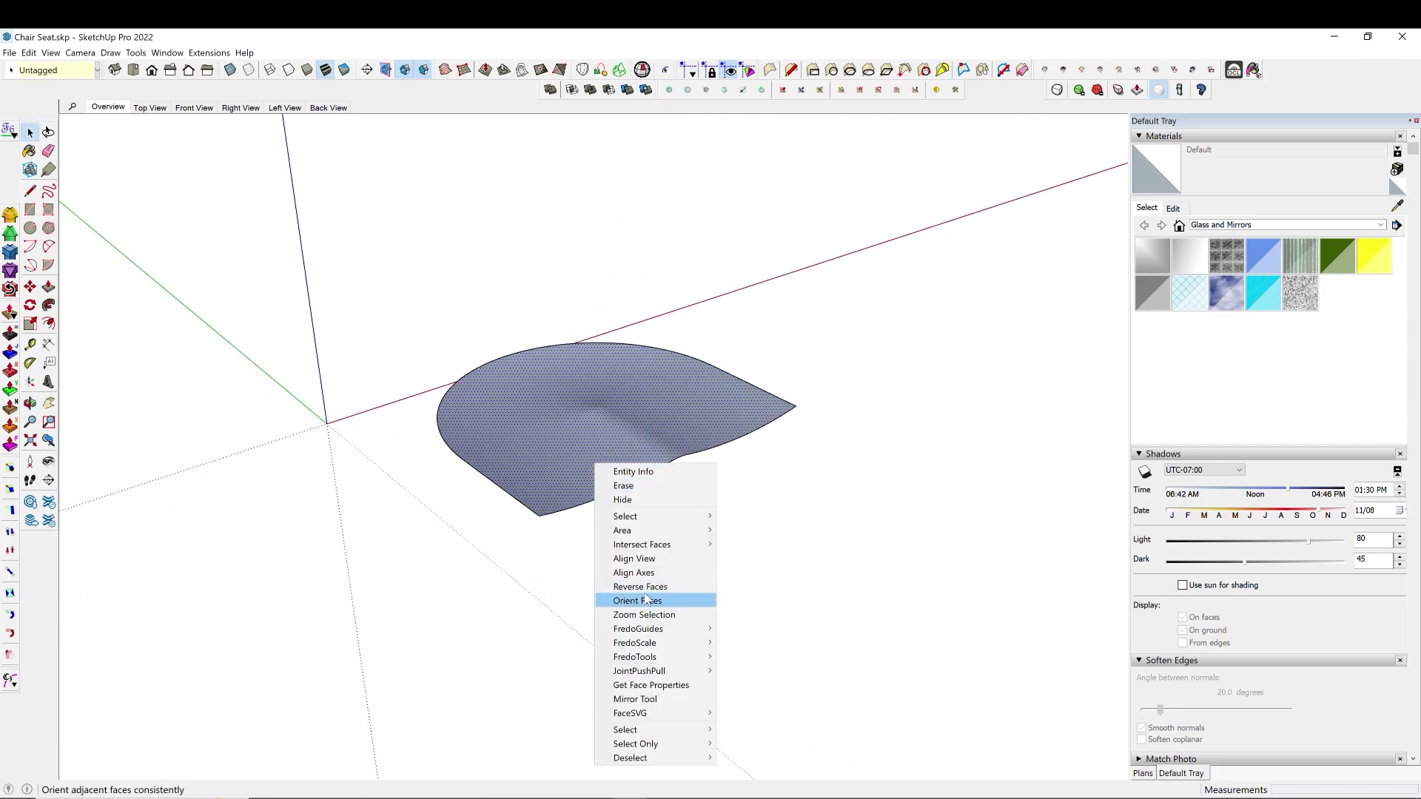
{"action": "left_click", "coordinate": [646, 588]}
Select the whole carved surface and cut it out of the model.
{"action": "middle_click_drag", "start_coordinate": [609, 555], "coordinate": [626, 442]}
{"action": "triple_click", "coordinate": [626, 442]}
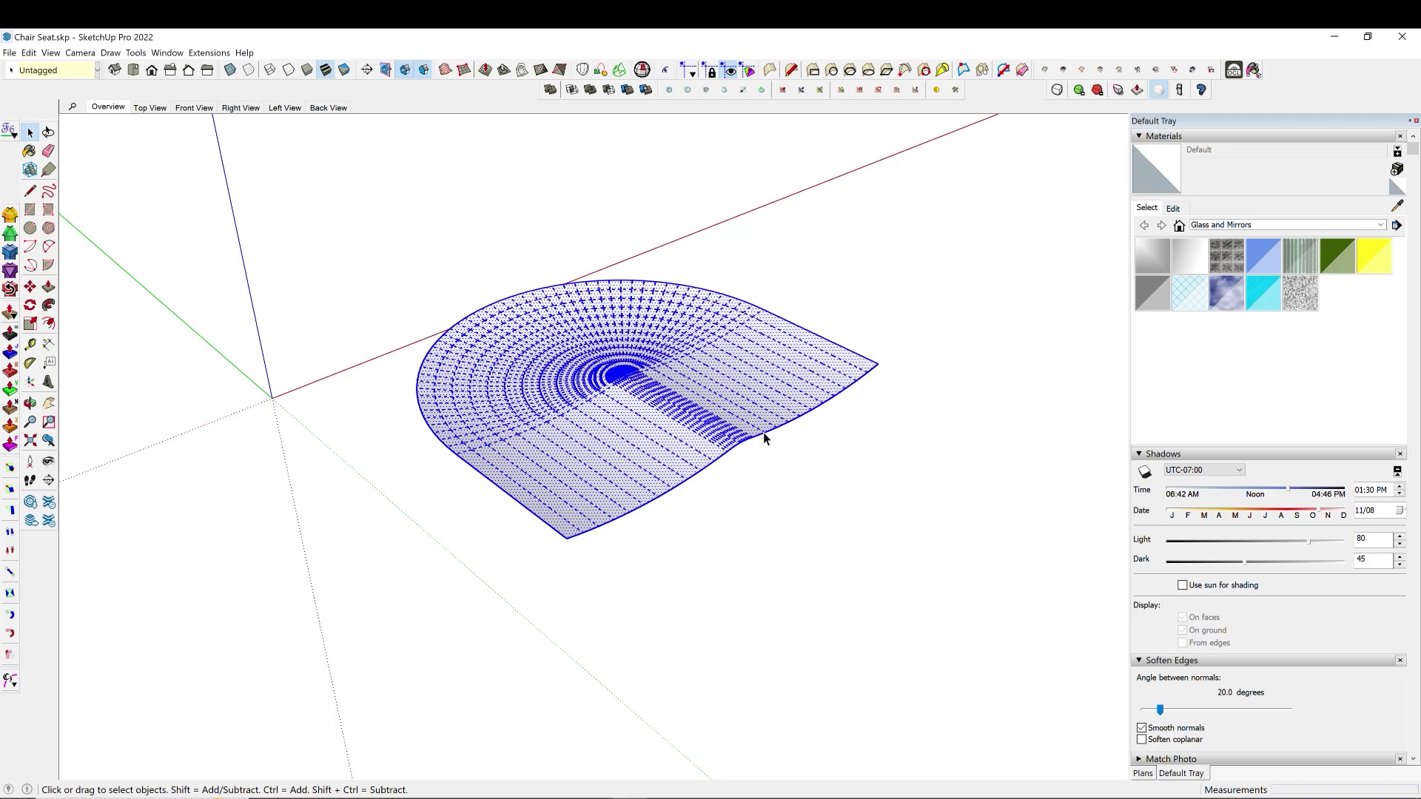
{"action": "key", "text": "Delete"}
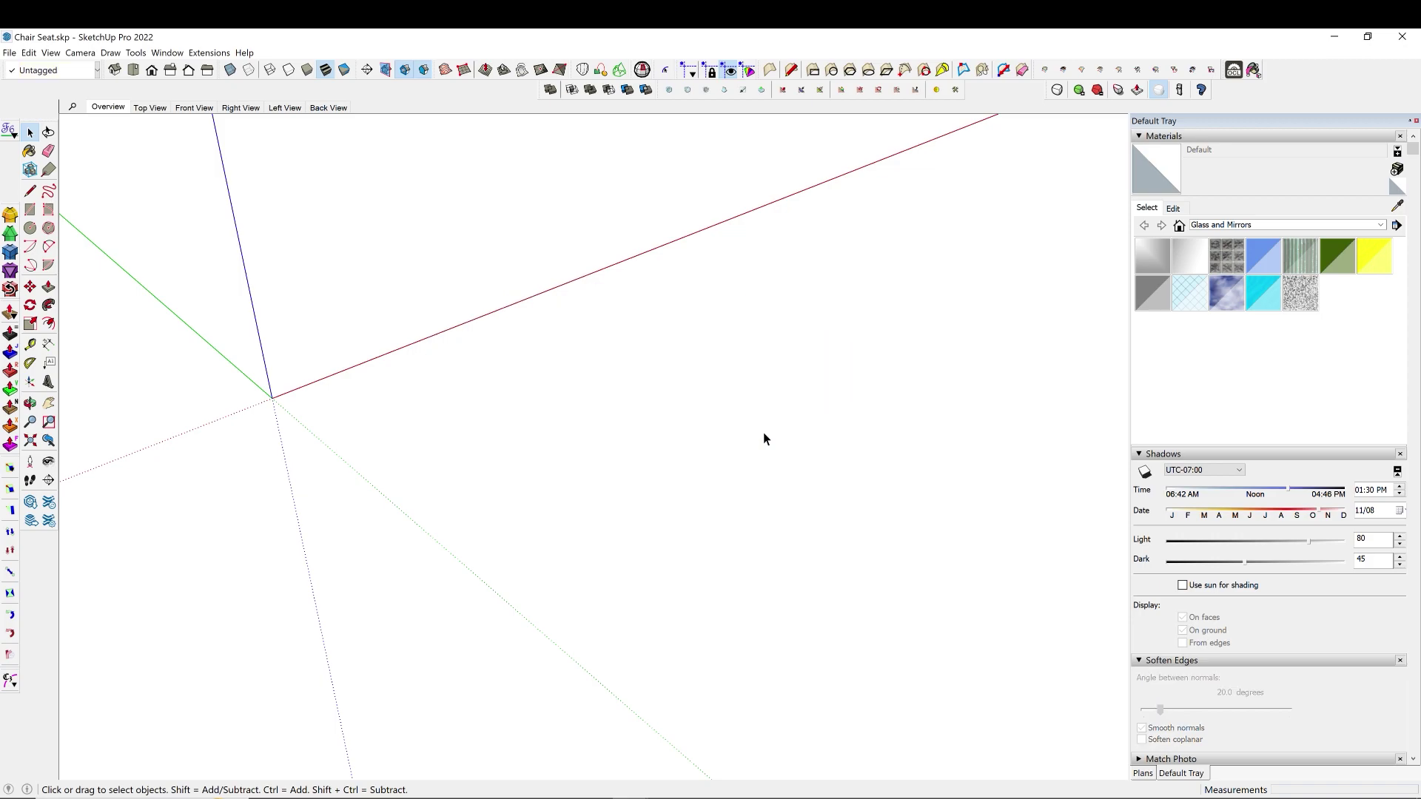
{"action": "left_click", "coordinate": [61, 54]}
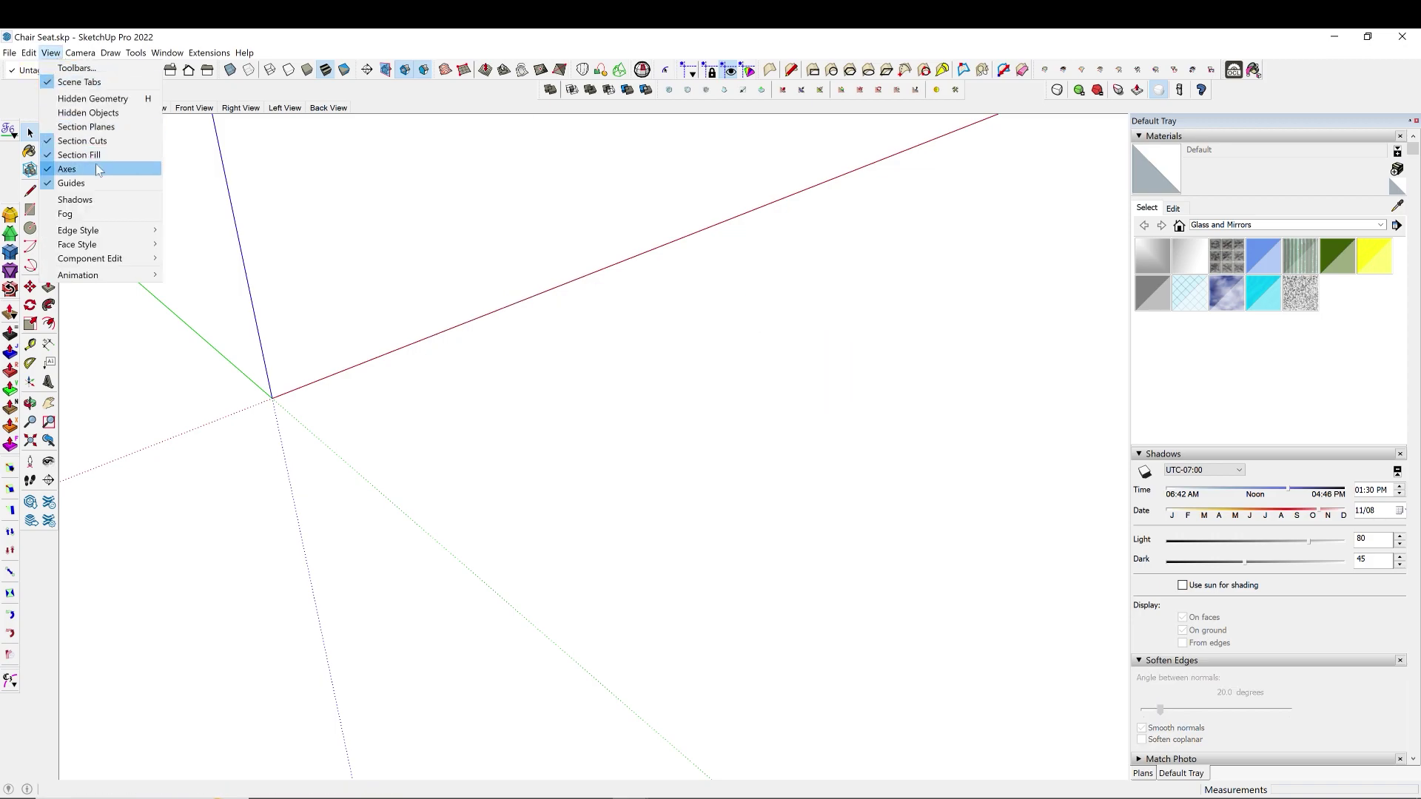
{"action": "mouse_move", "coordinate": [81, 54]}
{"action": "mouse_move", "coordinate": [30, 59]}
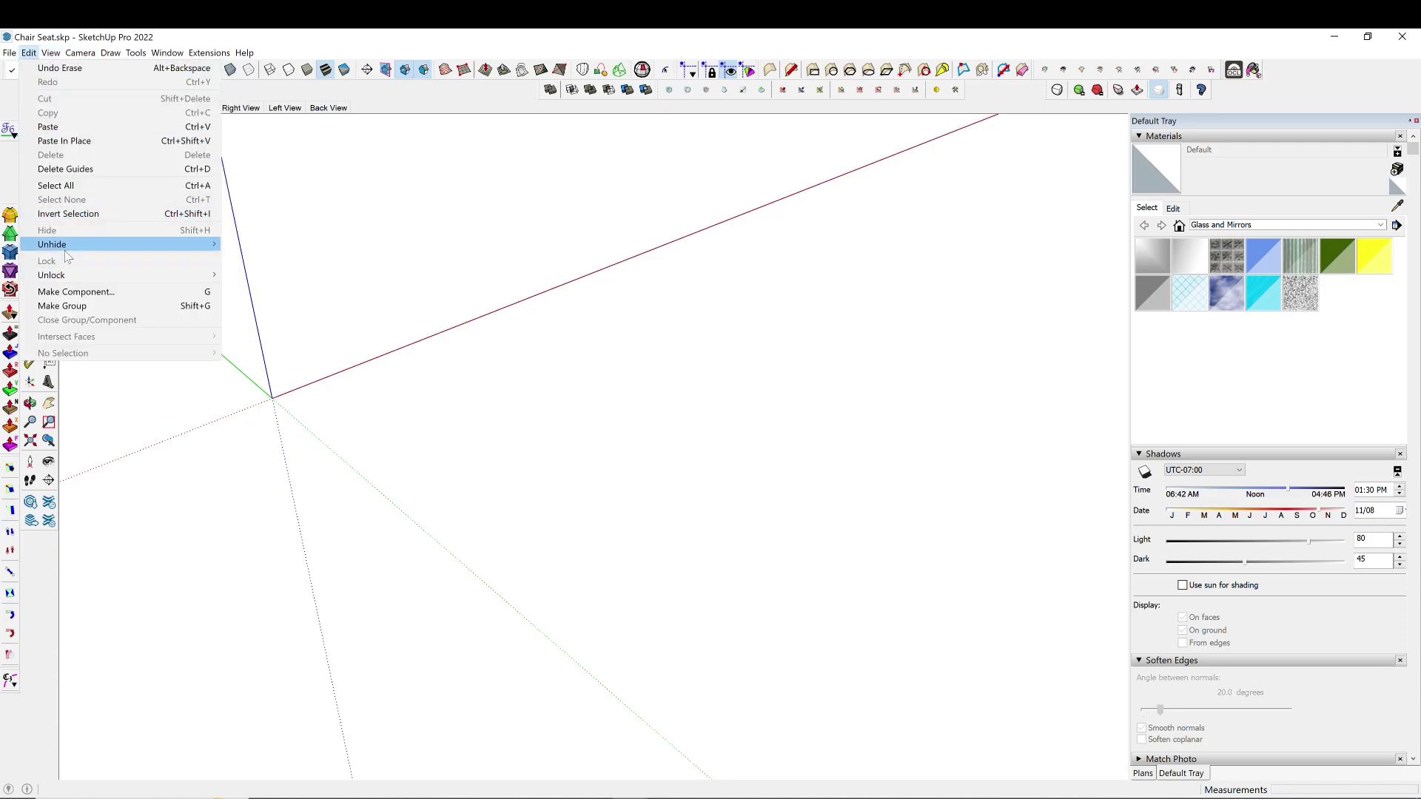
Unhide all geometry, select the seat blank group, and paste the carved surface in place.
{"action": "mouse_move", "coordinate": [66, 251]}
{"action": "left_click", "coordinate": [248, 272]}
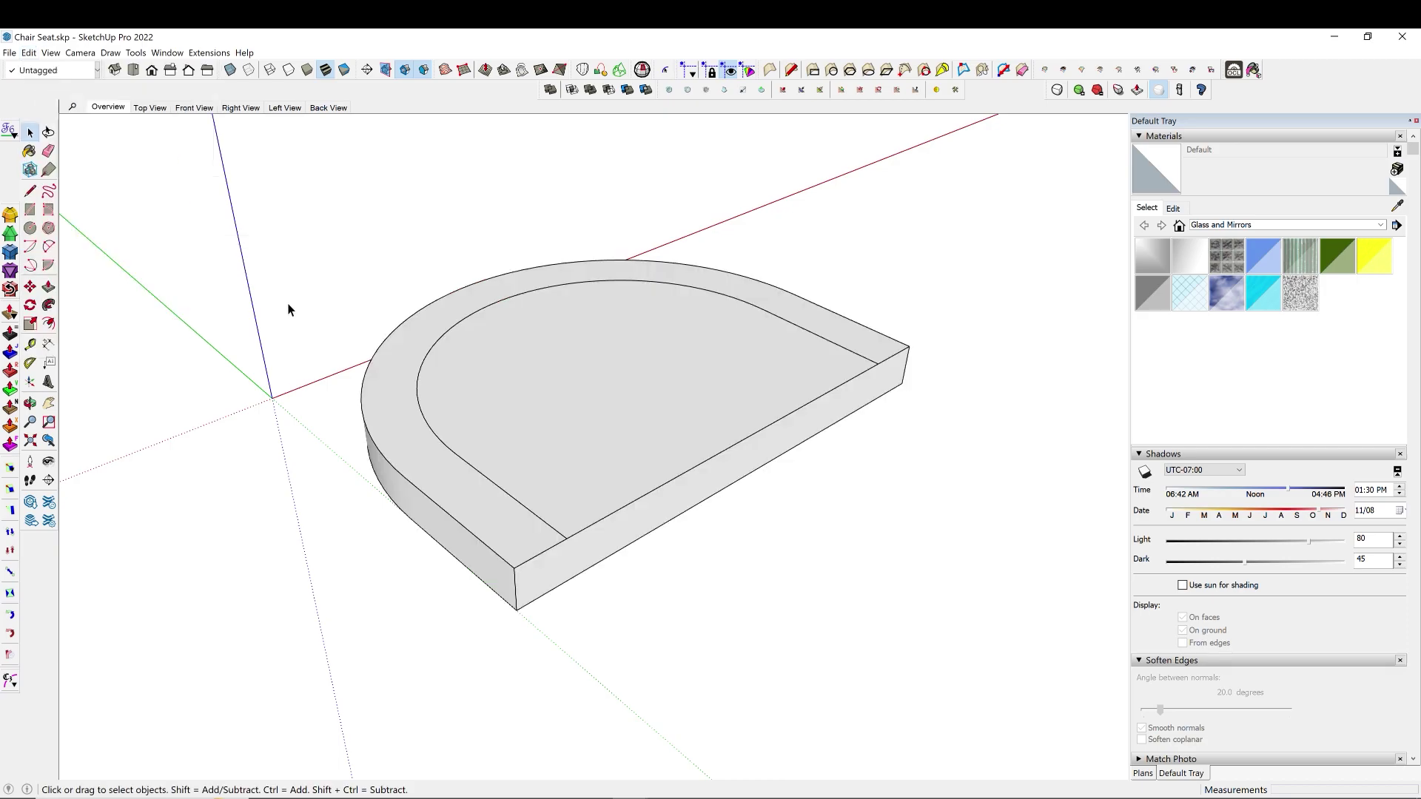
{"action": "middle_click_drag", "start_coordinate": [673, 553], "coordinate": [598, 476]}
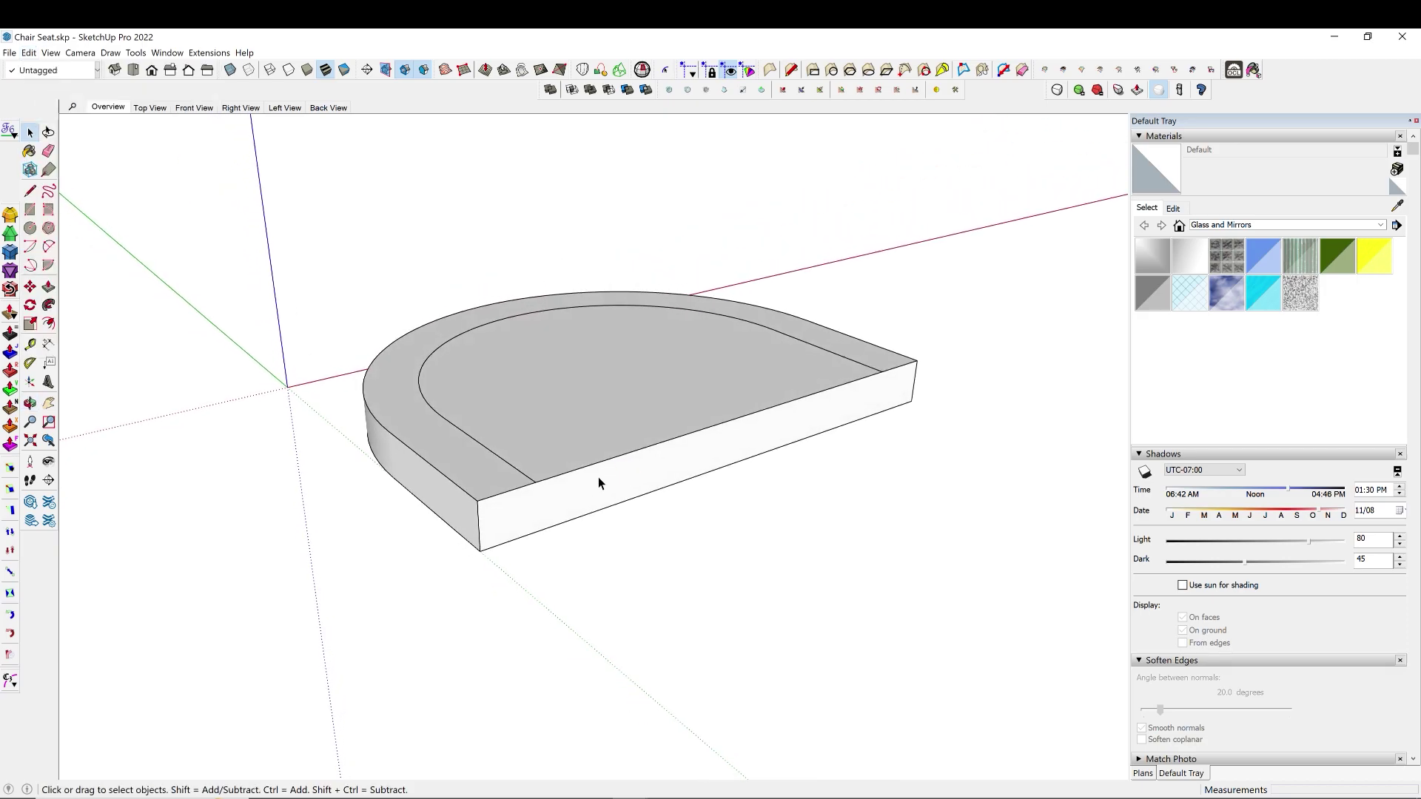
{"action": "left_click", "coordinate": [599, 471]}
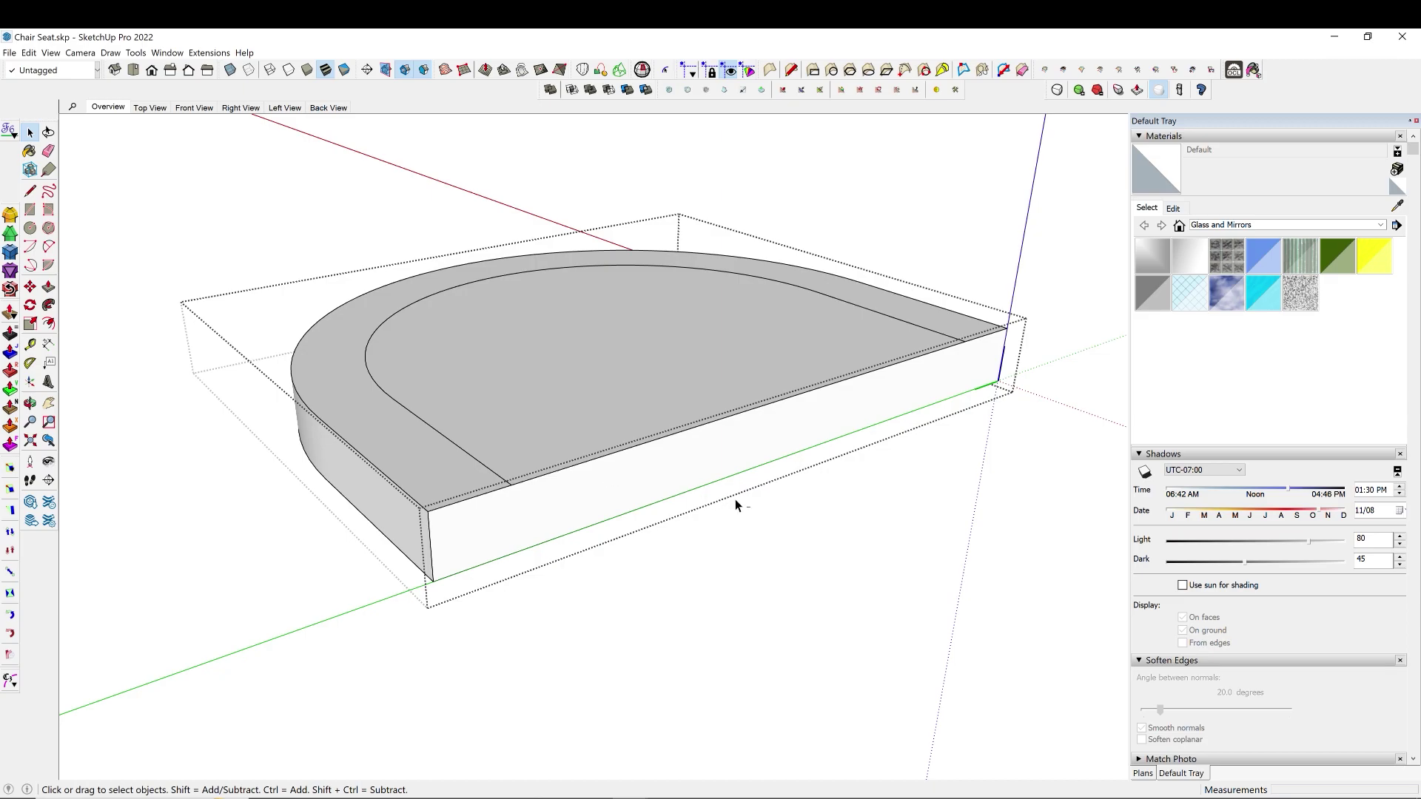
{"action": "key", "text": "ctrl+shift+v"}
Delete the flat top face and the straight front edge inside the outline.
{"action": "scroll", "coordinate": [557, 481], "scroll_direction": "up", "scroll_amount": 3}
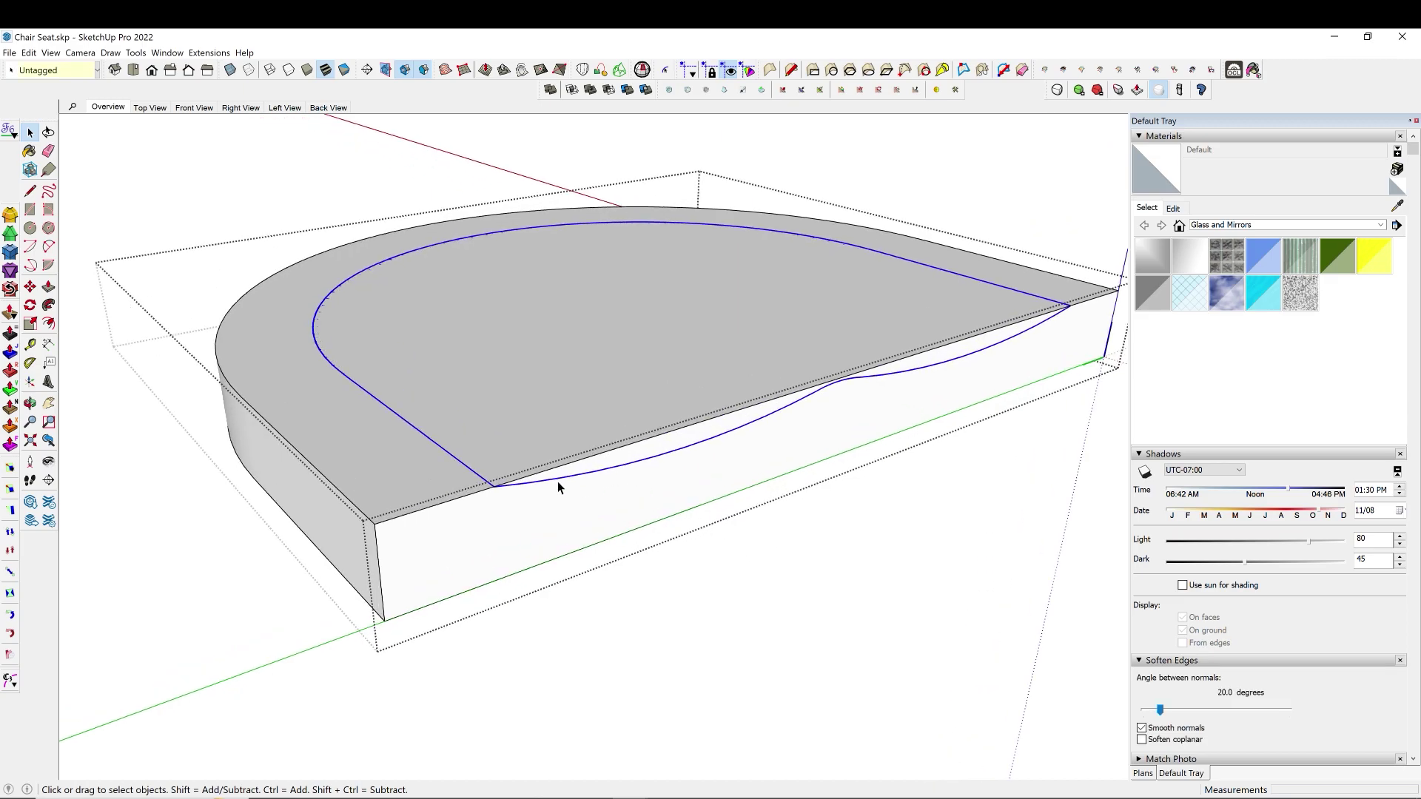
{"action": "middle_click_drag", "start_coordinate": [557, 486], "coordinate": [533, 505]}
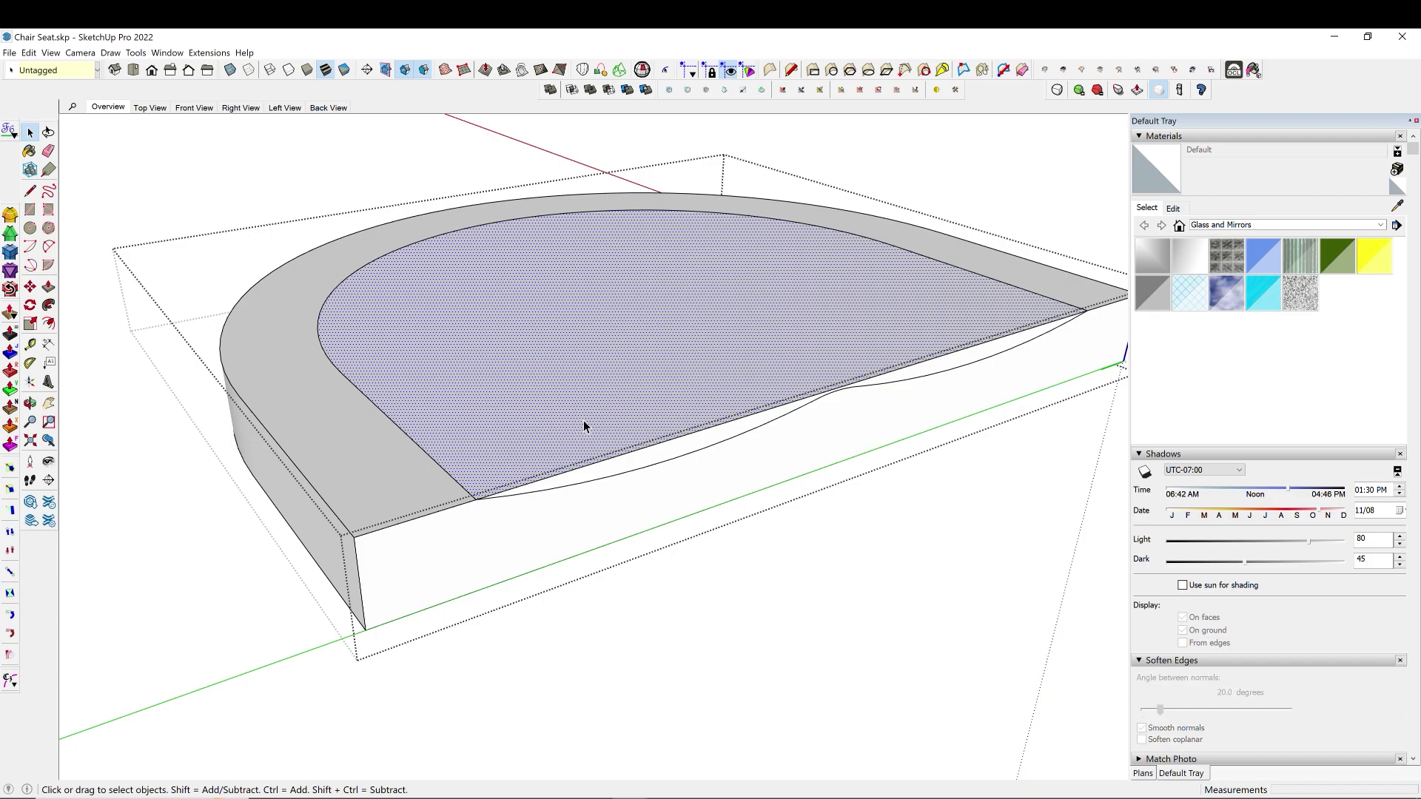
{"action": "key", "text": "Delete"}
{"action": "left_click", "coordinate": [632, 451]}
{"action": "key", "text": "Delete"}
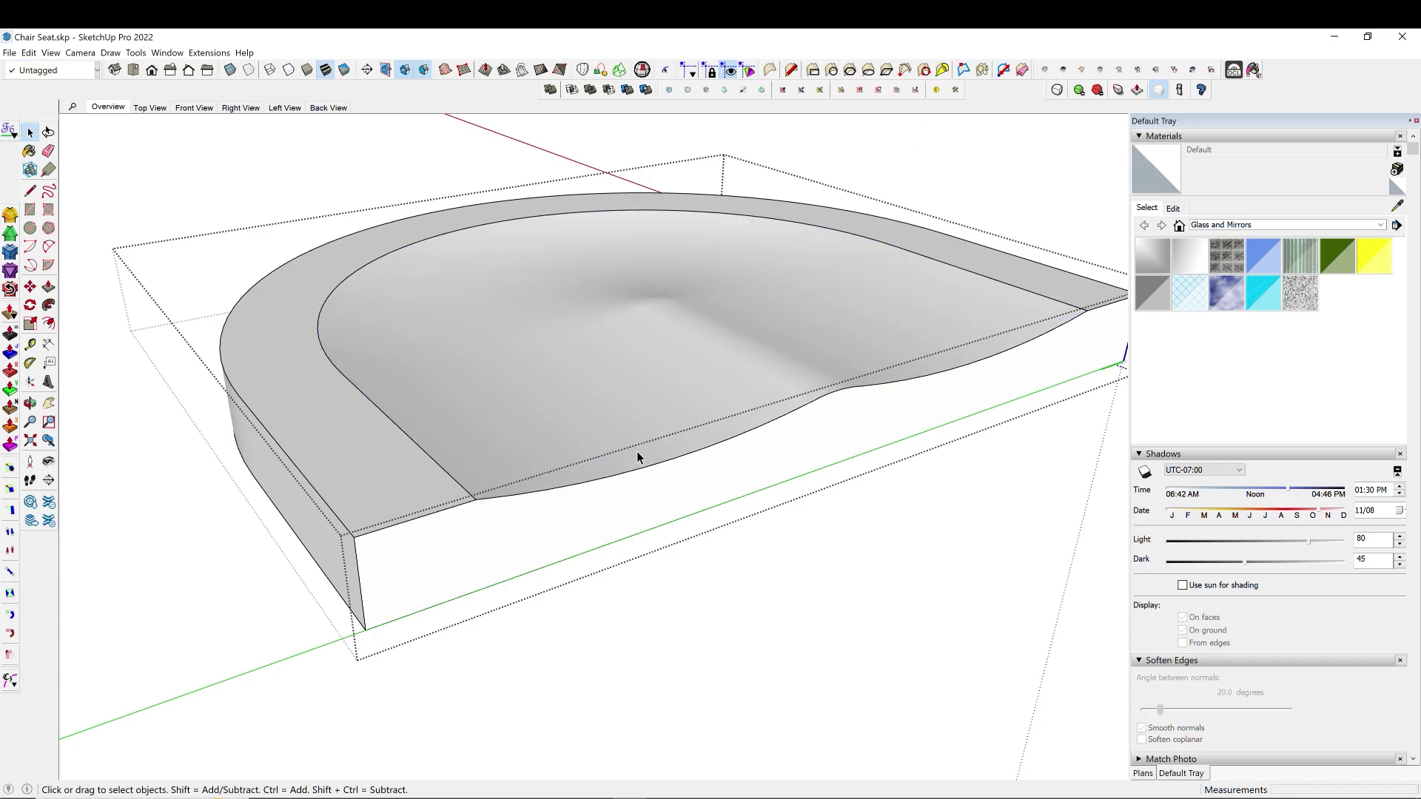
Orbit around the seat to inspect the carved scoop from several angles.
{"action": "middle_click_drag", "start_coordinate": [637, 453], "coordinate": [869, 450]}
{"action": "middle_click_drag", "start_coordinate": [872, 538], "coordinate": [818, 602]}
{"action": "mouse_move", "coordinate": [808, 548]}
{"action": "middle_mouse_down"}
{"action": "mouse_move", "coordinate": [679, 511]}
{"action": "mouse_move", "coordinate": [590, 288]}
{"action": "mouse_move", "coordinate": [527, 289]}
{"action": "mouse_move", "coordinate": [714, 390]}
{"action": "middle_mouse_up"}
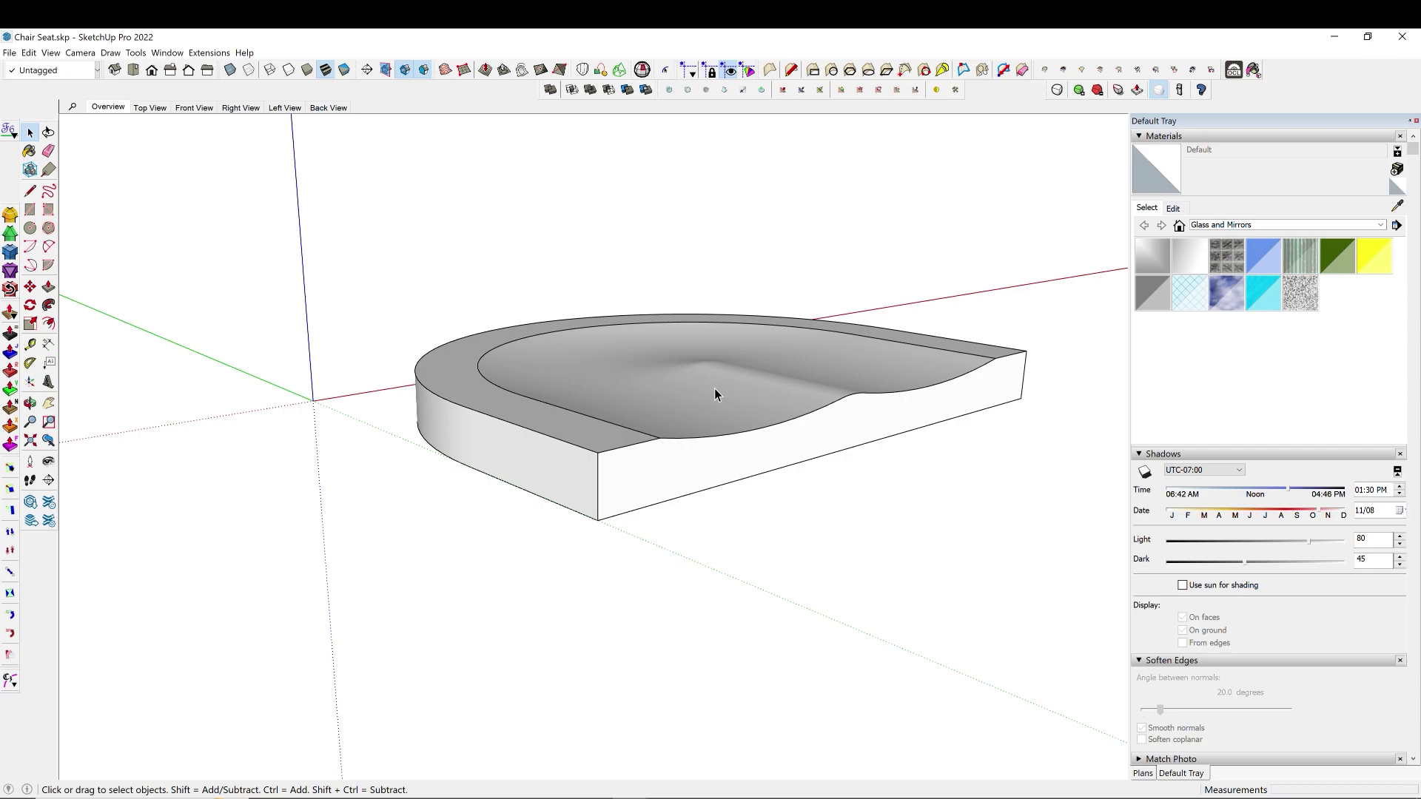
{"action": "scroll", "coordinate": [669, 496], "scroll_direction": "down", "scroll_amount": 3}
{"action": "scroll", "coordinate": [801, 412], "scroll_direction": "up", "scroll_amount": 5}
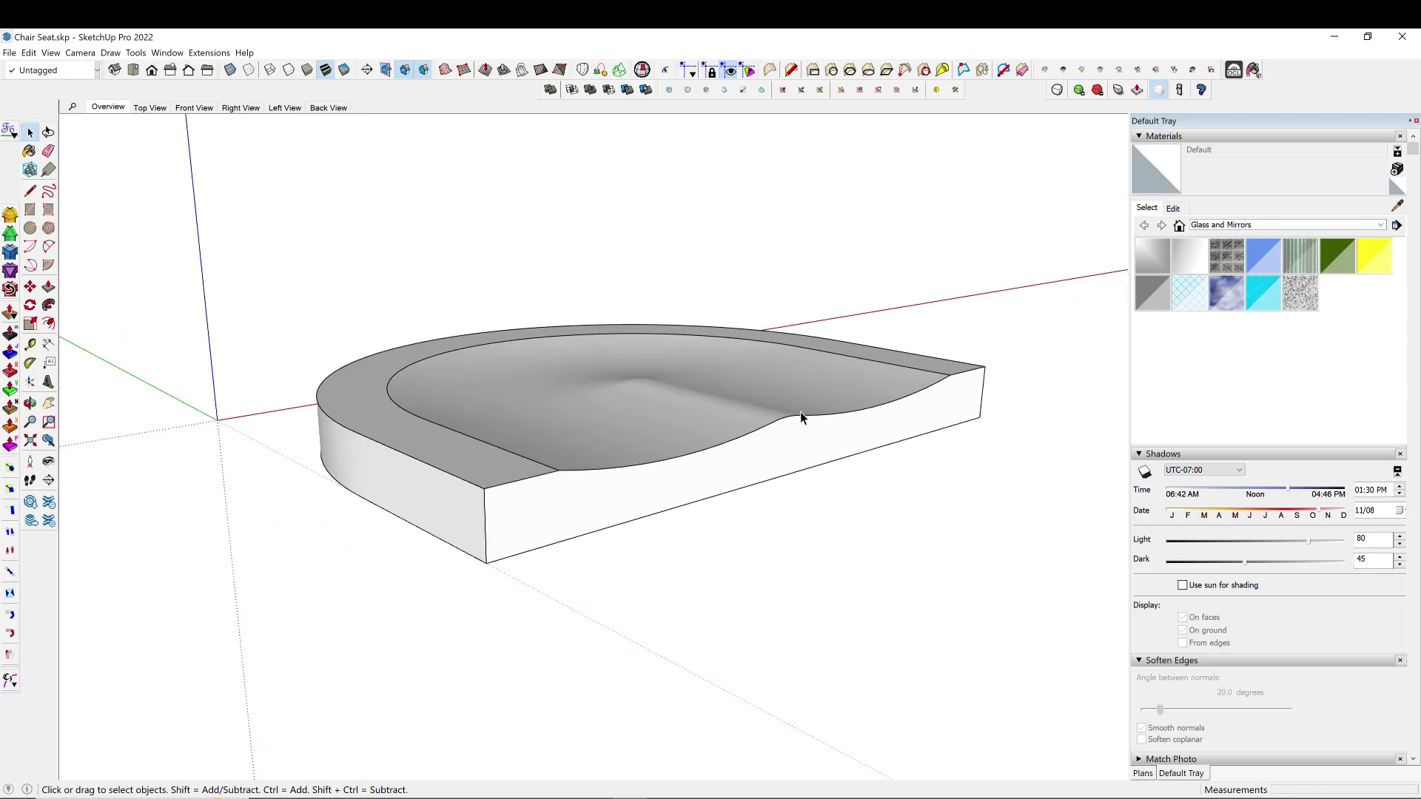
{"action": "middle_click_drag", "start_coordinate": [801, 413], "coordinate": [841, 403]}
{"action": "scroll", "coordinate": [740, 411], "scroll_direction": "down", "scroll_amount": 3}
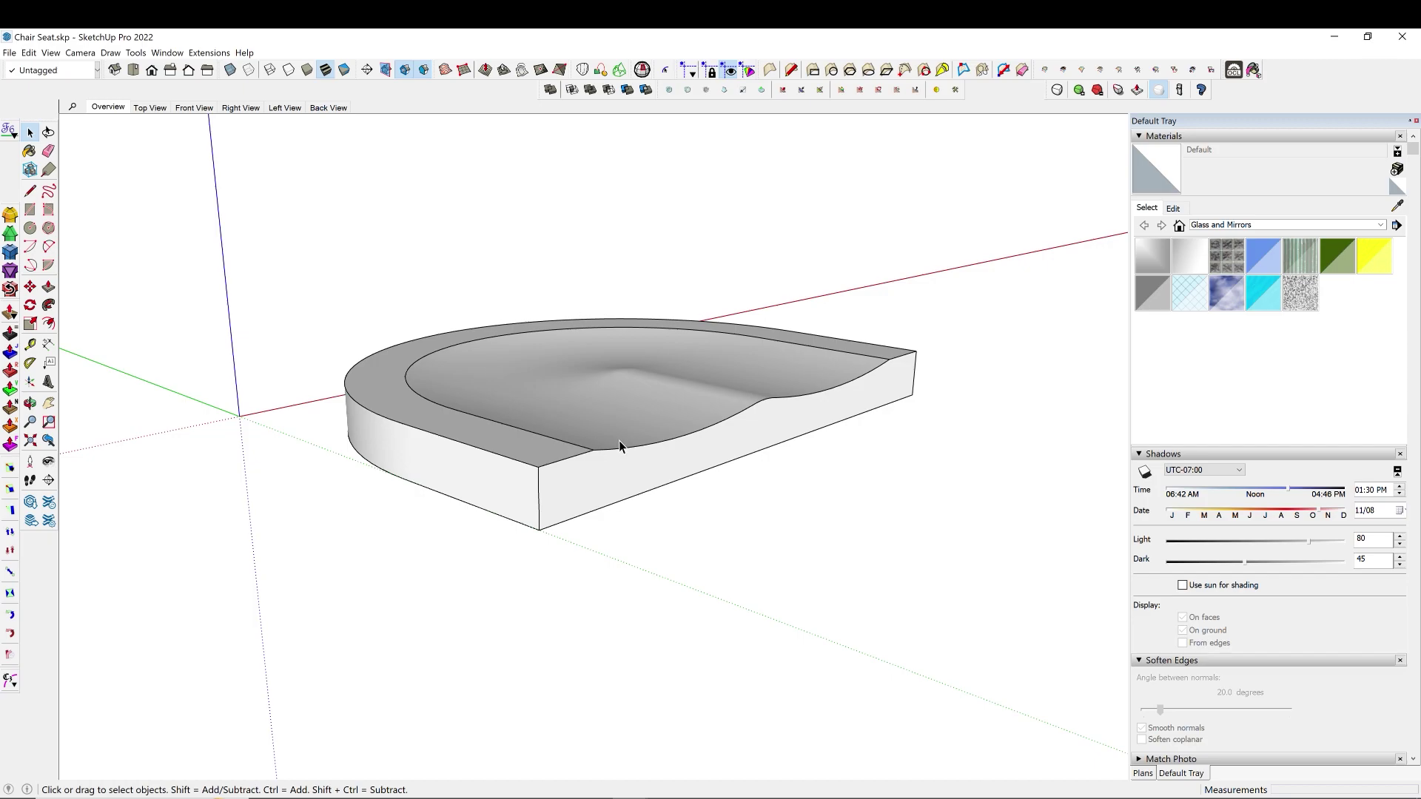
{"action": "middle_click_drag", "start_coordinate": [618, 441], "coordinate": [878, 399]}
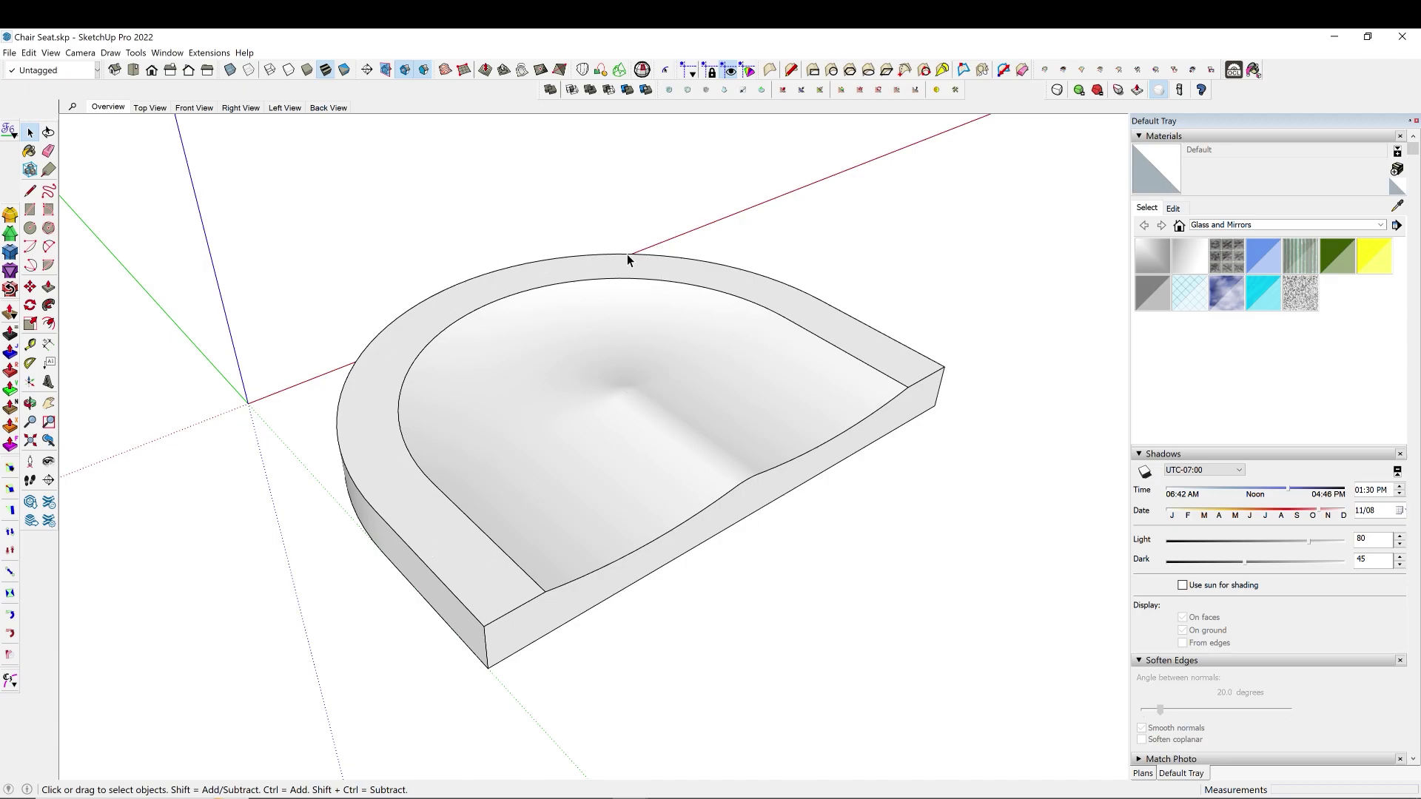
{"action": "middle_click_drag", "start_coordinate": [752, 401], "coordinate": [558, 490]}
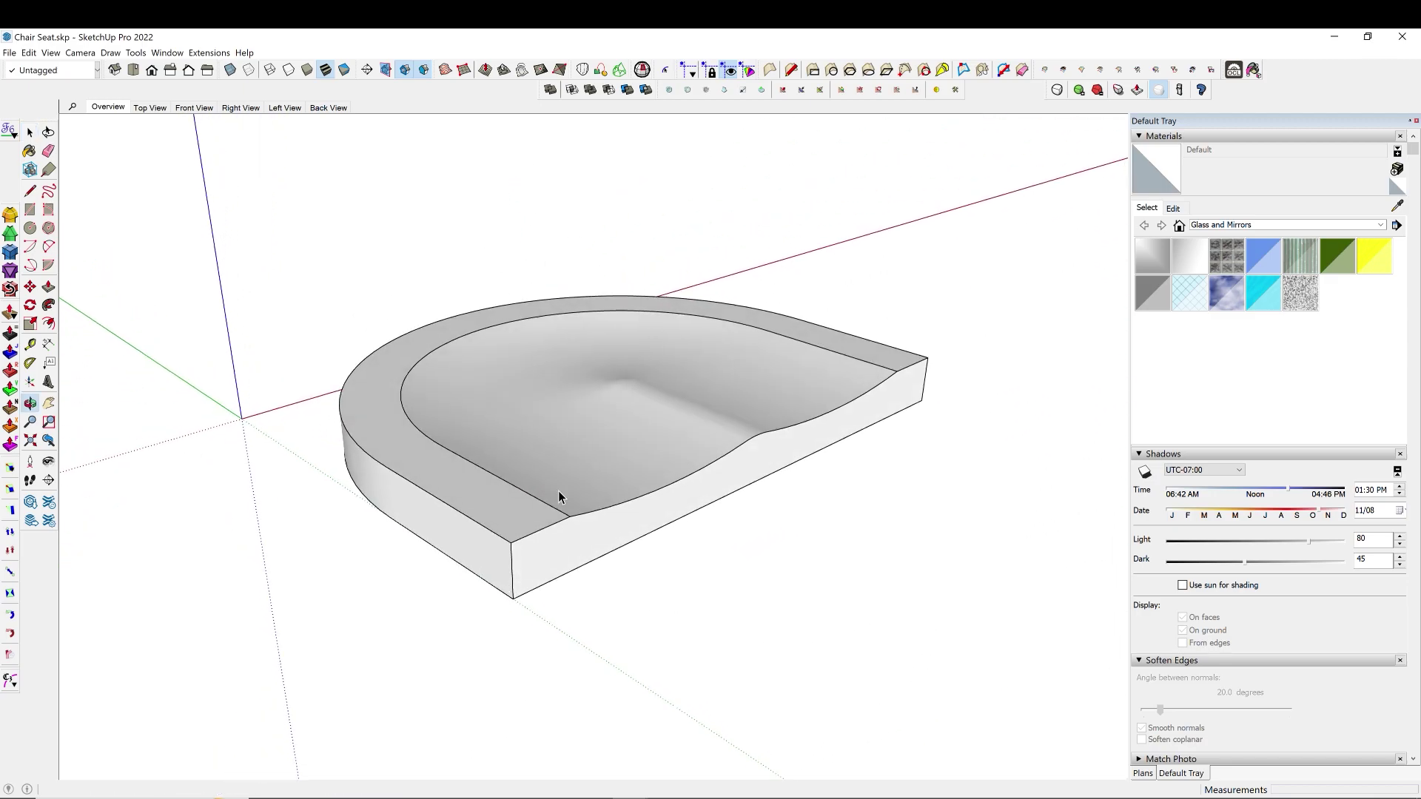